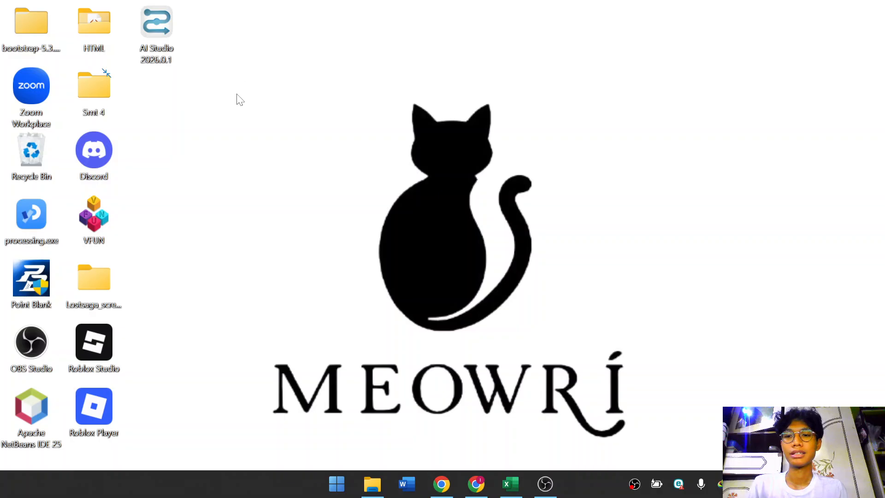
Open the browser and read through the RapidMiner Studio installation and download documentation.
{"action": "left_click", "coordinate": [441, 490]}
{"action": "left_click", "coordinate": [428, 48]}
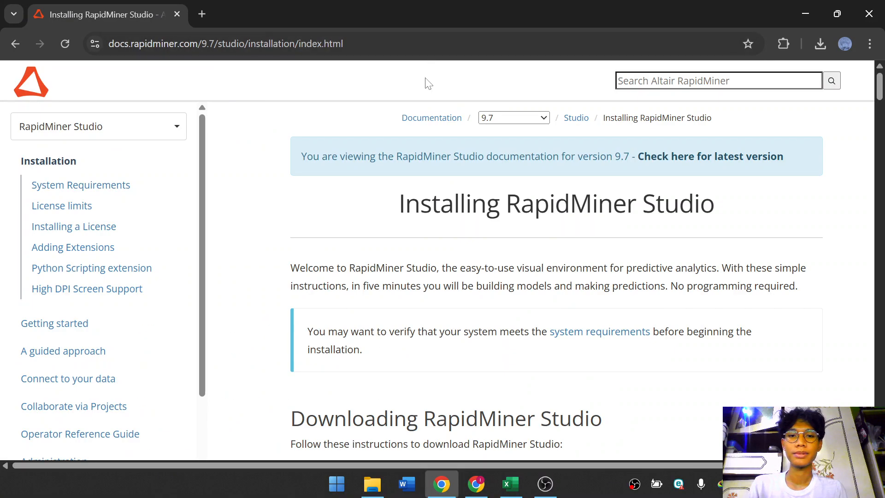
{"action": "scroll", "coordinate": [564, 262], "scroll_direction": "down", "scroll_amount": 4}
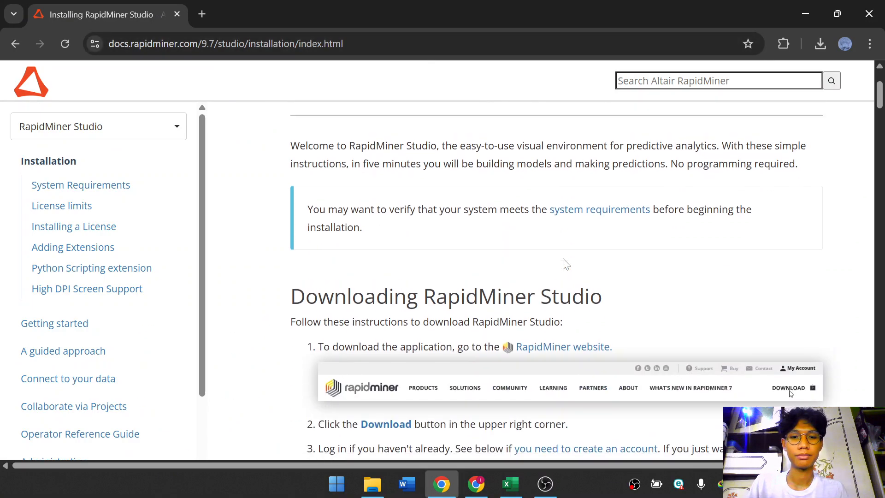
{"action": "scroll", "coordinate": [564, 261], "scroll_direction": "up", "scroll_amount": 4}
{"action": "scroll", "coordinate": [467, 258], "scroll_direction": "down", "scroll_amount": 4}
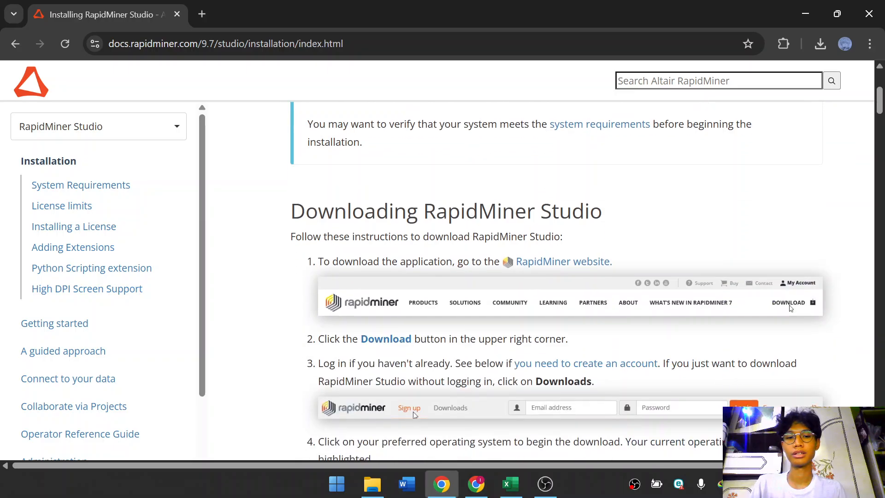
{"action": "scroll", "coordinate": [468, 263], "scroll_direction": "up", "scroll_amount": 4}
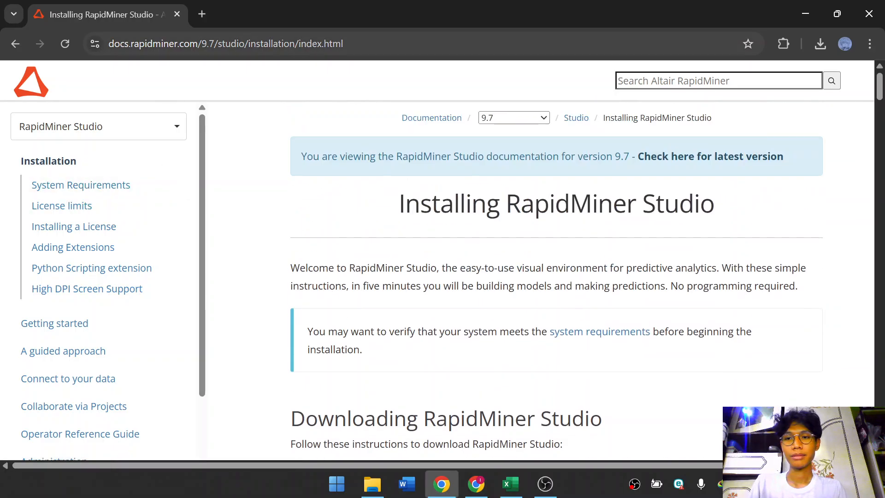
{"action": "scroll", "coordinate": [499, 251], "scroll_direction": "down", "scroll_amount": 5}
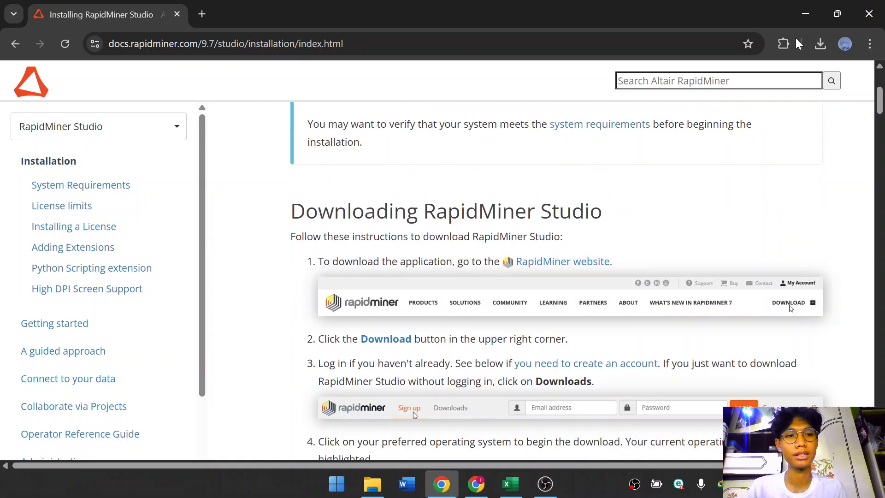
{"action": "scroll", "coordinate": [702, 190], "scroll_direction": "down", "scroll_amount": 2}
{"action": "scroll", "coordinate": [586, 174], "scroll_direction": "down", "scroll_amount": 4}
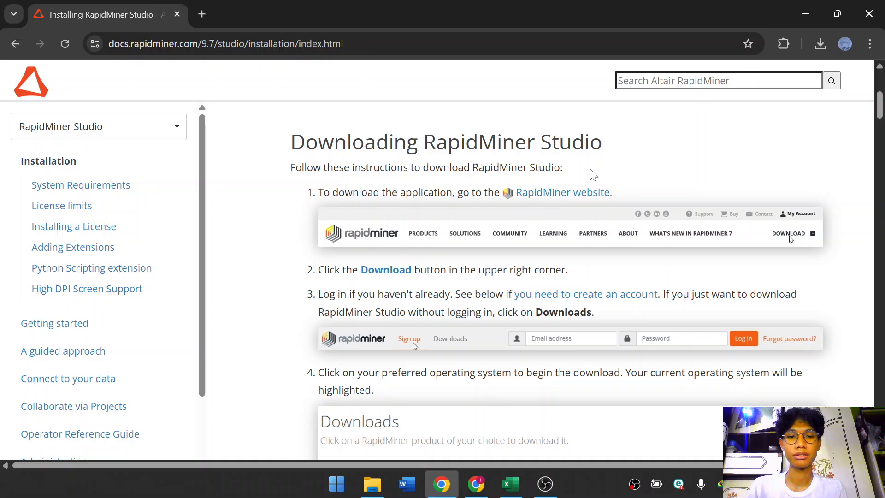
{"action": "scroll", "coordinate": [673, 171], "scroll_direction": "down", "scroll_amount": 6}
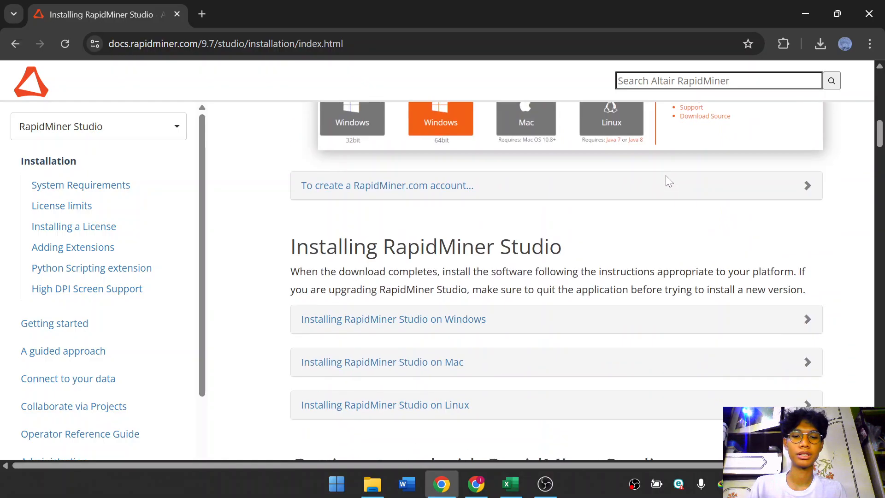
{"action": "scroll", "coordinate": [668, 174], "scroll_direction": "up", "scroll_amount": 7}
{"action": "scroll", "coordinate": [645, 198], "scroll_direction": "down", "scroll_amount": 3}
{"action": "scroll", "coordinate": [624, 217], "scroll_direction": "up", "scroll_amount": 6}
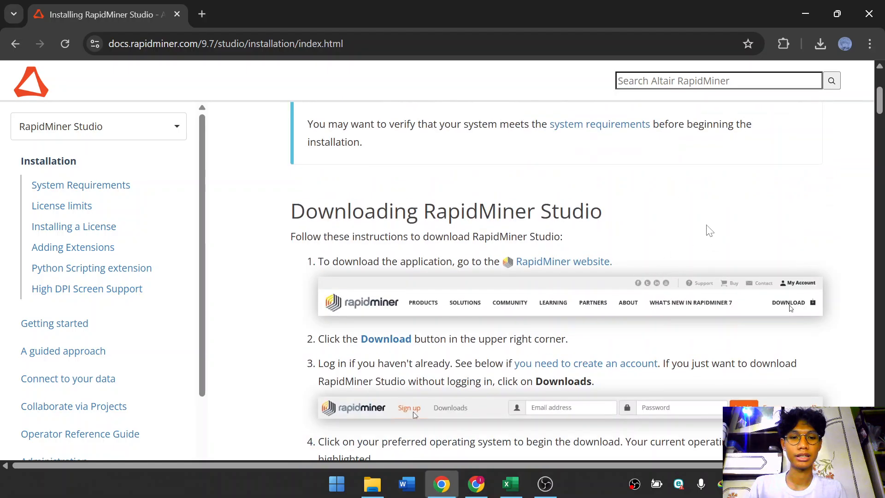
{"action": "scroll", "coordinate": [647, 255], "scroll_direction": "up", "scroll_amount": 3}
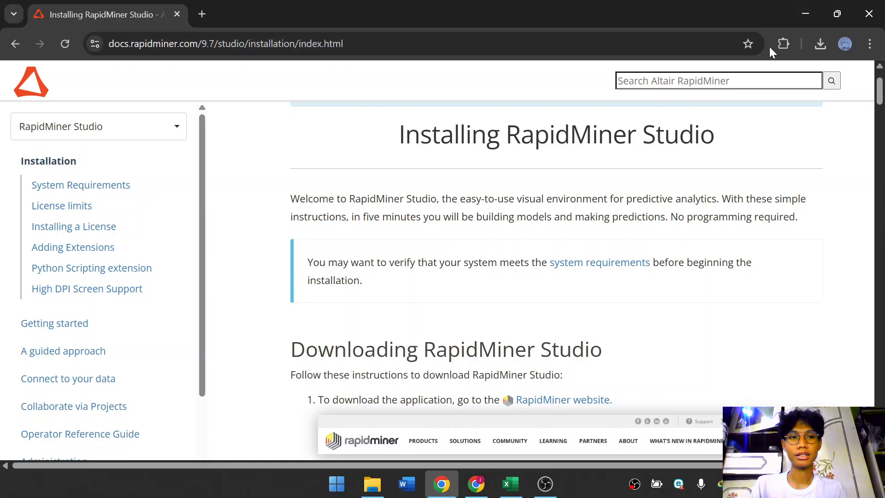
Switch to AI Studio and start a new Blank Process from the welcome dialog.
{"action": "left_click", "coordinate": [805, 13]}
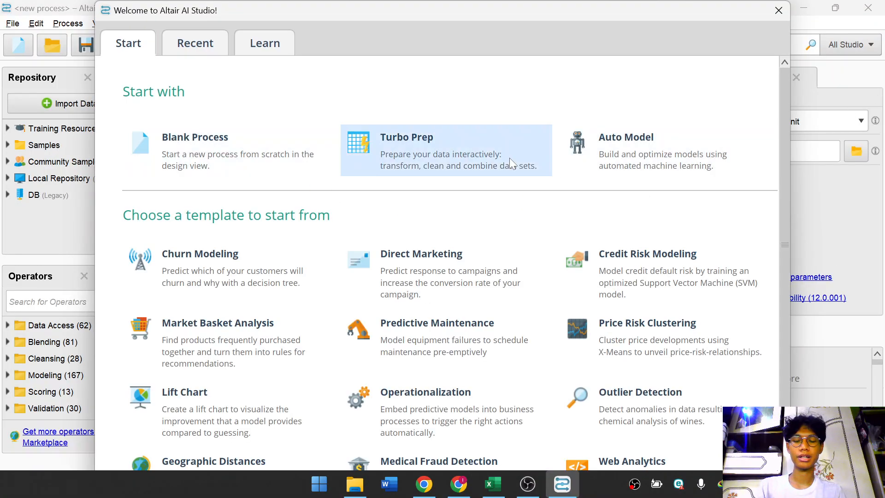
{"action": "scroll", "coordinate": [360, 286], "scroll_direction": "down", "scroll_amount": 1}
{"action": "scroll", "coordinate": [230, 276], "scroll_direction": "up", "scroll_amount": 1}
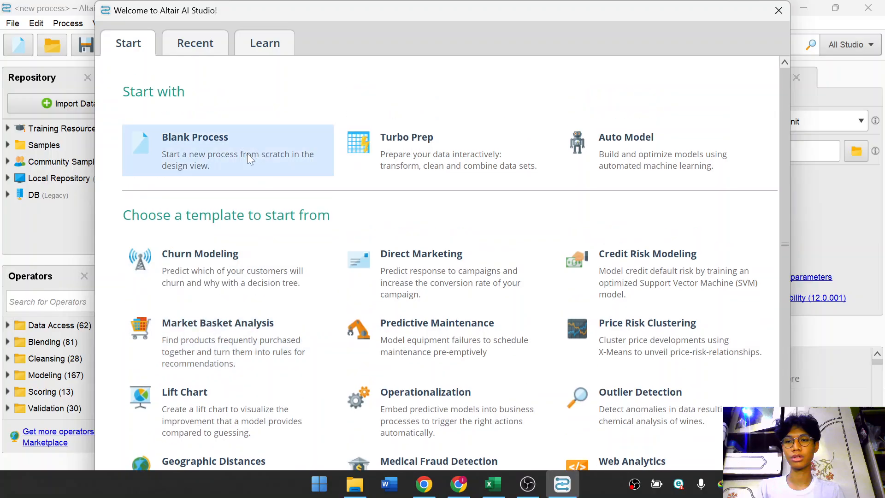
{"action": "left_click", "coordinate": [207, 150]}
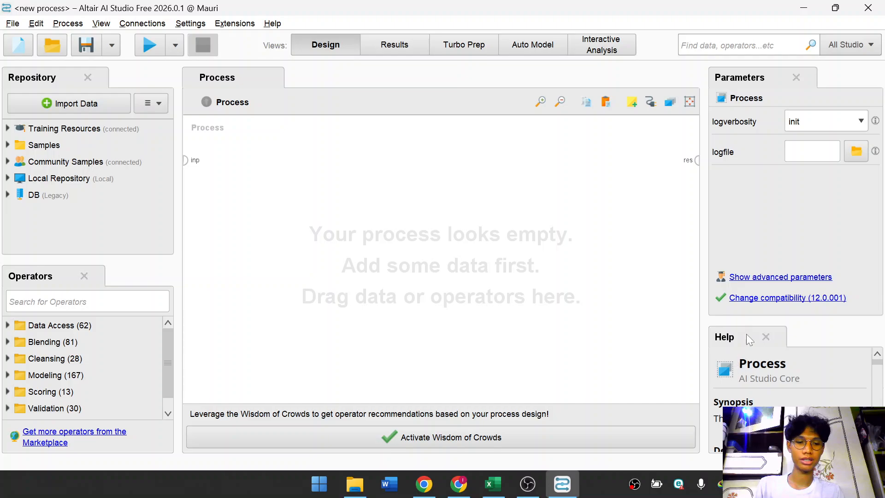
Examine the Process help description and the View and Help menus of the application.
{"action": "scroll", "coordinate": [794, 386], "scroll_direction": "down", "scroll_amount": 2}
{"action": "scroll", "coordinate": [795, 386], "scroll_direction": "down", "scroll_amount": 5}
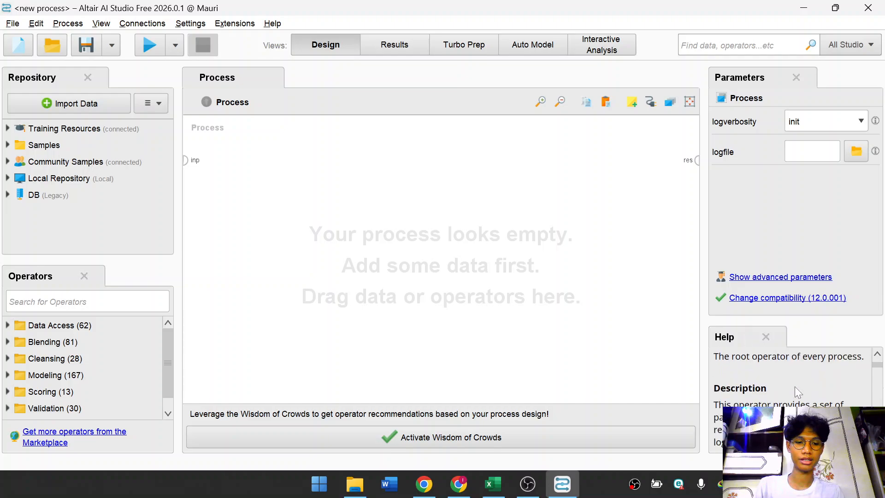
{"action": "scroll", "coordinate": [751, 383], "scroll_direction": "down", "scroll_amount": 4}
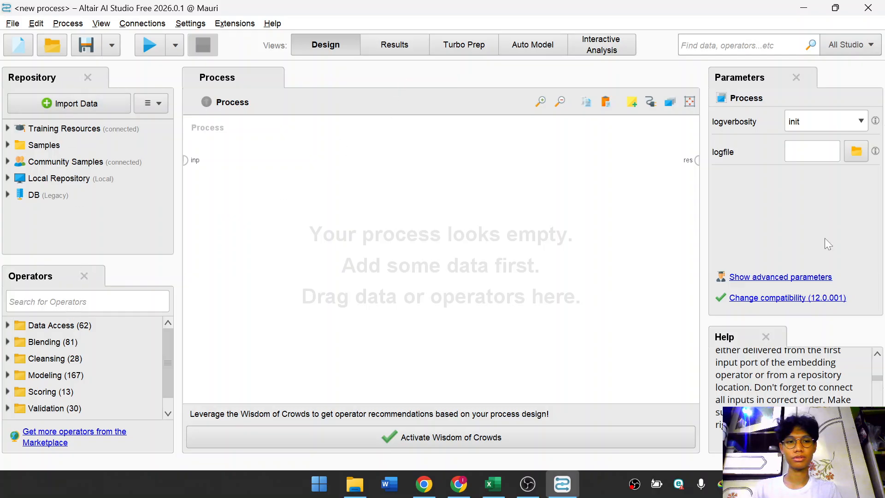
{"action": "left_click", "coordinate": [20, 23]}
{"action": "mouse_move", "coordinate": [38, 24]}
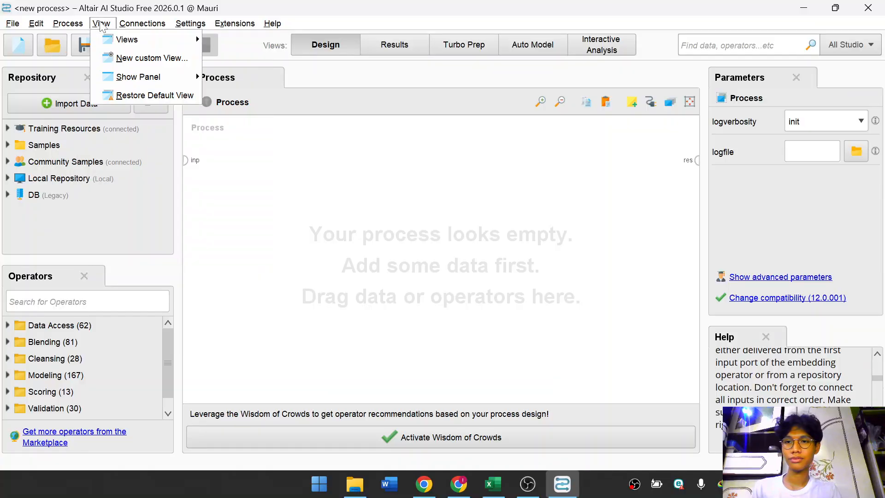
{"action": "mouse_move", "coordinate": [256, 26]}
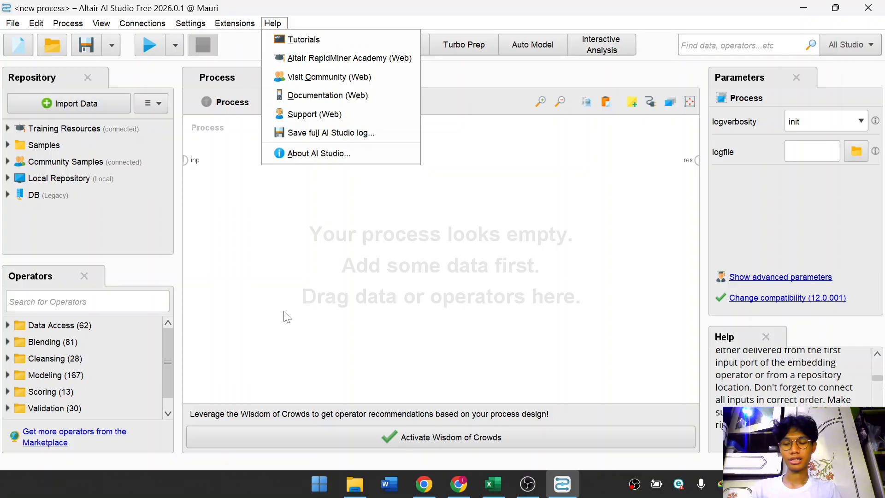
{"action": "left_click", "coordinate": [269, 237]}
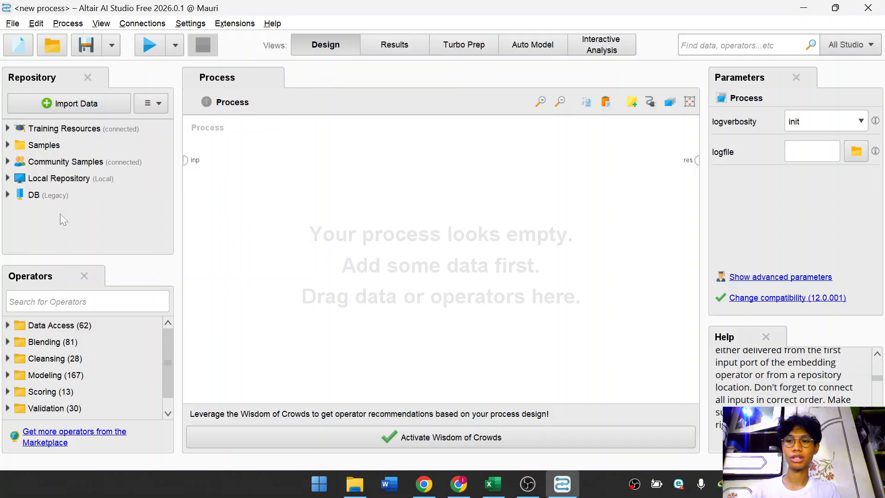
Browse the Local Repository, Community Samples and Samples folders, including the sample data sets.
{"action": "left_click", "coordinate": [11, 181]}
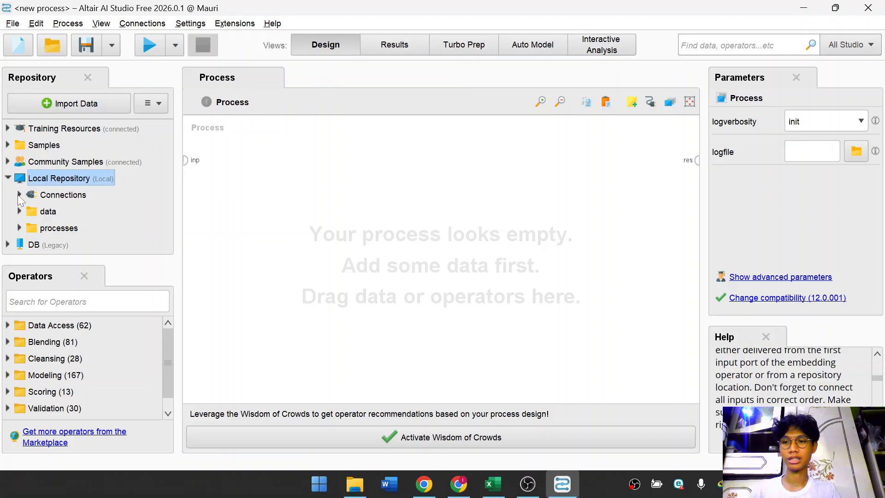
{"action": "left_click", "coordinate": [11, 179]}
{"action": "left_click", "coordinate": [8, 168]}
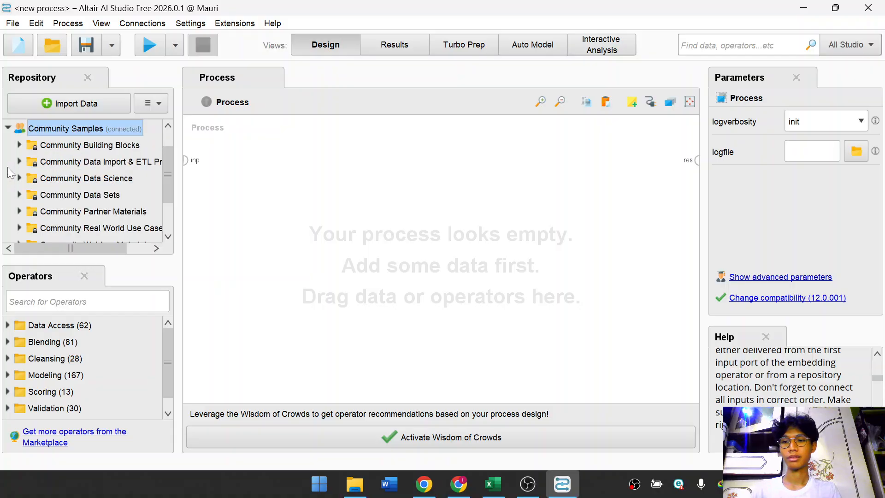
{"action": "scroll", "coordinate": [9, 166], "scroll_direction": "down", "scroll_amount": 1}
{"action": "scroll", "coordinate": [9, 166], "scroll_direction": "up", "scroll_amount": 2}
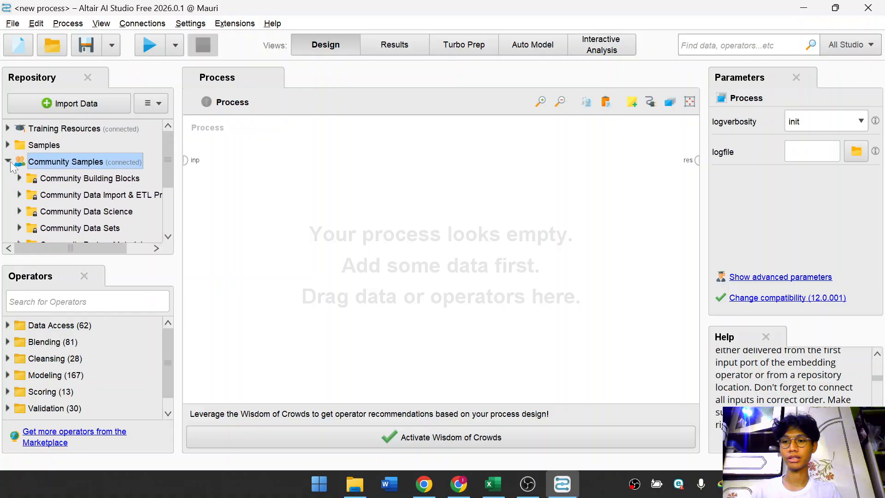
{"action": "left_click", "coordinate": [10, 161]}
{"action": "left_click", "coordinate": [8, 145]}
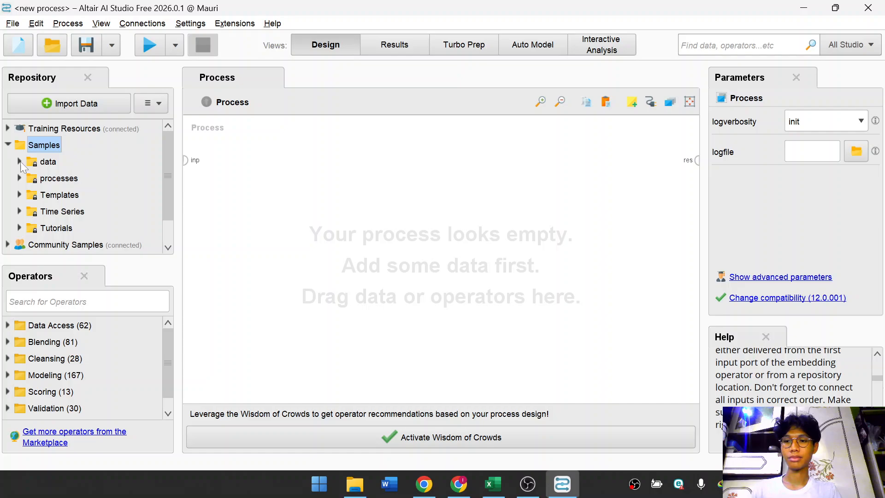
{"action": "scroll", "coordinate": [46, 179], "scroll_direction": "down", "scroll_amount": 2}
{"action": "scroll", "coordinate": [46, 178], "scroll_direction": "up", "scroll_amount": 2}
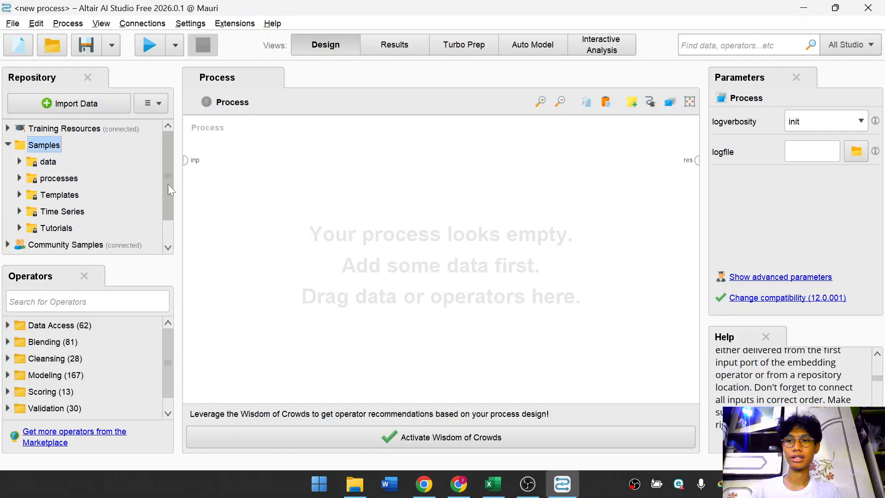
{"action": "left_click", "coordinate": [20, 162]}
{"action": "scroll", "coordinate": [110, 188], "scroll_direction": "down", "scroll_amount": 5}
{"action": "scroll", "coordinate": [79, 175], "scroll_direction": "up", "scroll_amount": 7}
{"action": "scroll", "coordinate": [76, 180], "scroll_direction": "down", "scroll_amount": 15}
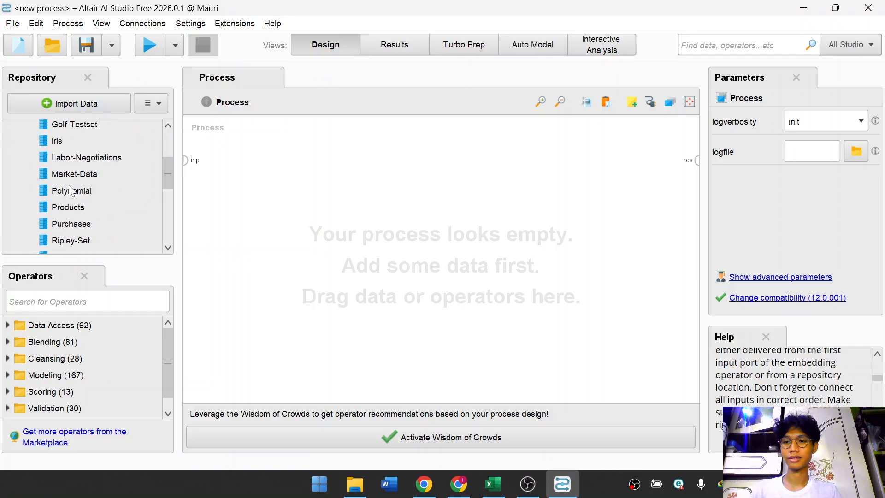
{"action": "scroll", "coordinate": [71, 180], "scroll_direction": "up", "scroll_amount": 15}
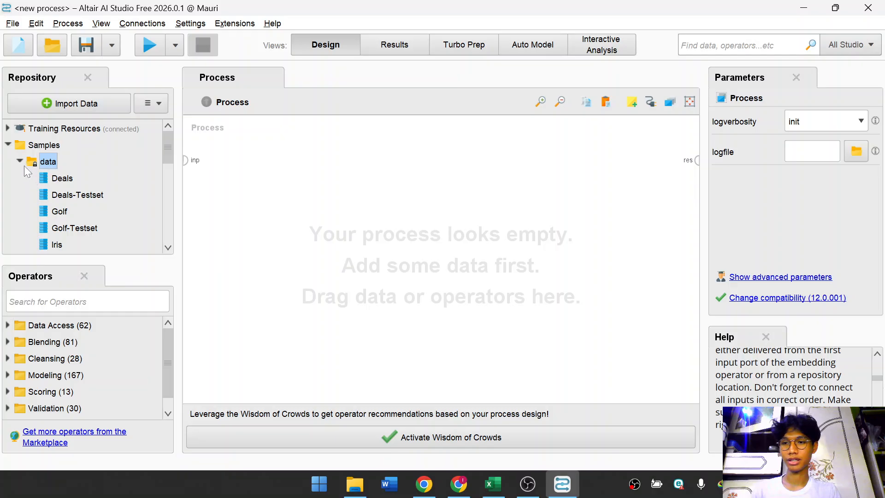
{"action": "left_click", "coordinate": [23, 164]}
{"action": "left_click", "coordinate": [8, 145]}
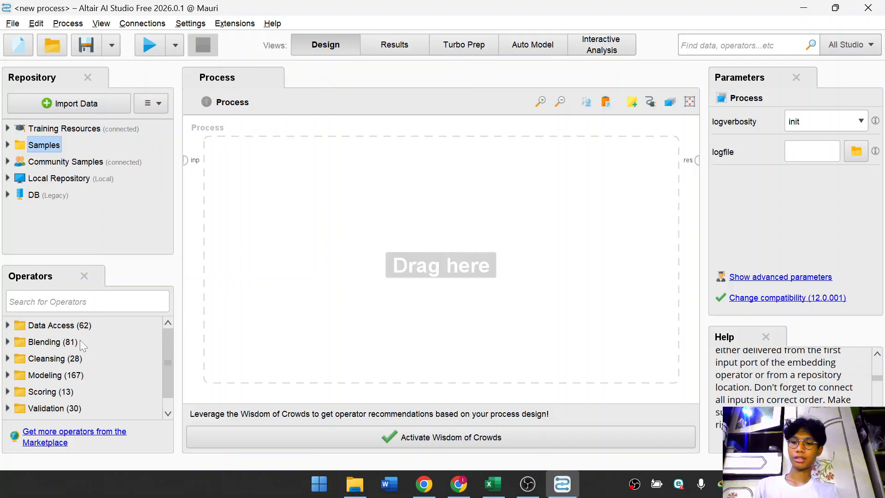
Explore the Cleansing operator group and its Normalization operators, selecting Normalize to view its help.
{"action": "scroll", "coordinate": [79, 349], "scroll_direction": "down", "scroll_amount": 1}
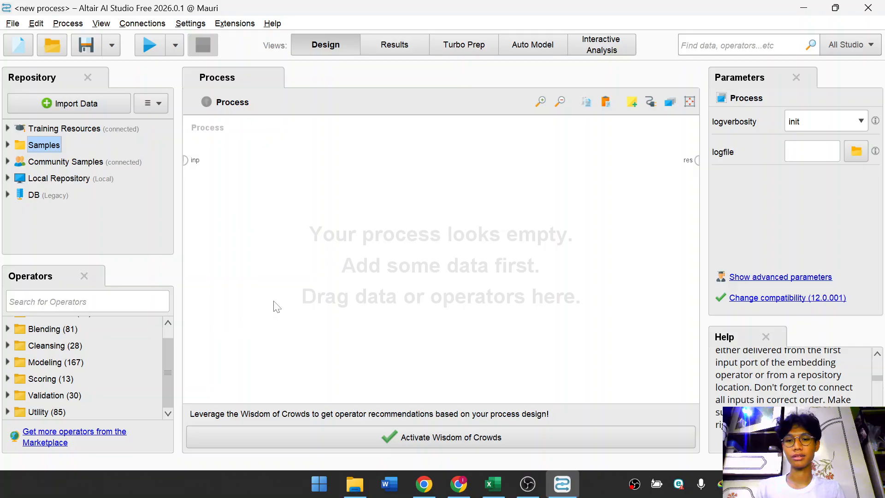
{"action": "left_click", "coordinate": [8, 345]}
{"action": "left_click", "coordinate": [18, 342]}
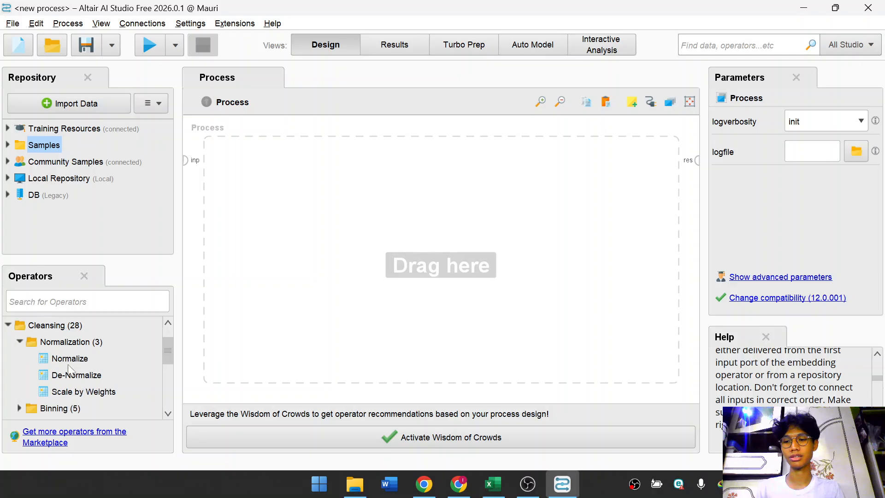
{"action": "left_click", "coordinate": [69, 359]}
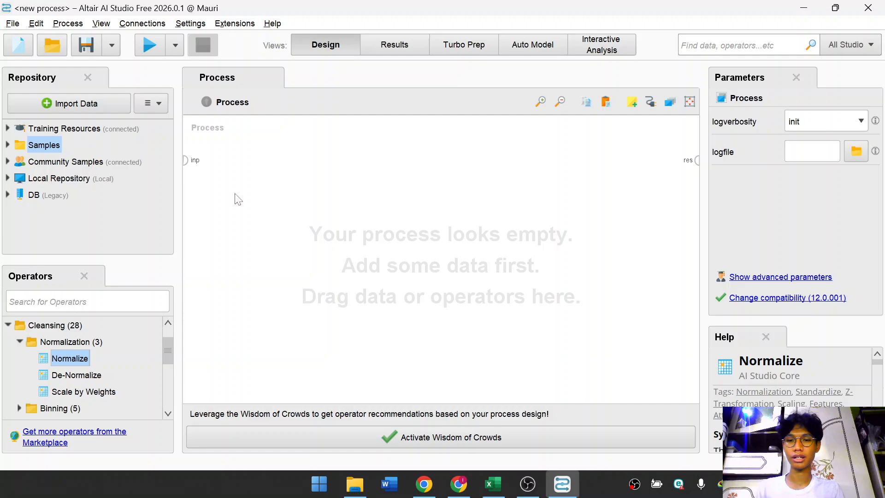
{"action": "left_click", "coordinate": [20, 341]}
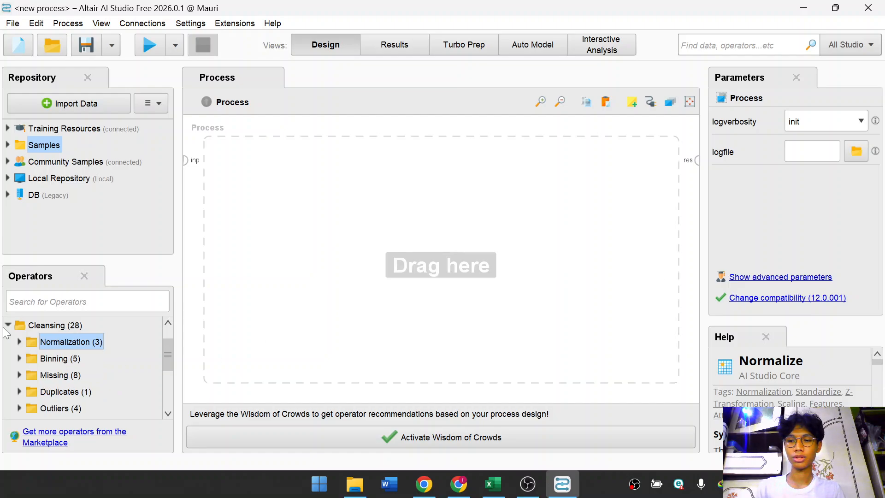
{"action": "left_click", "coordinate": [8, 325]}
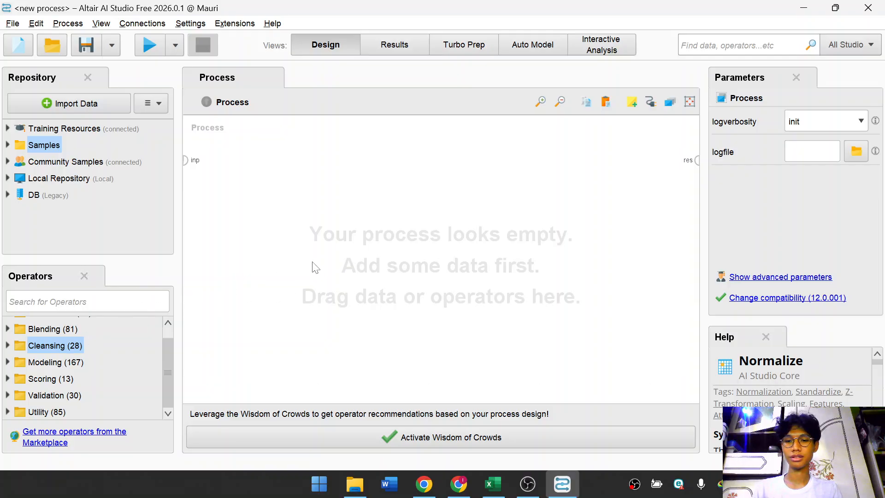
{"action": "left_click", "coordinate": [7, 345]}
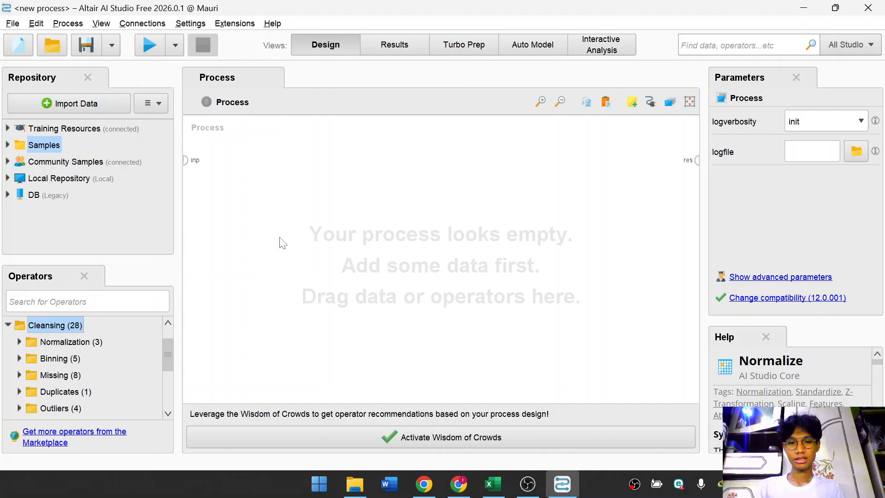
Expand the Samples data folder, select the Deals data set, and read the Normalize operator help.
{"action": "left_click", "coordinate": [7, 146]}
{"action": "left_click", "coordinate": [19, 161]}
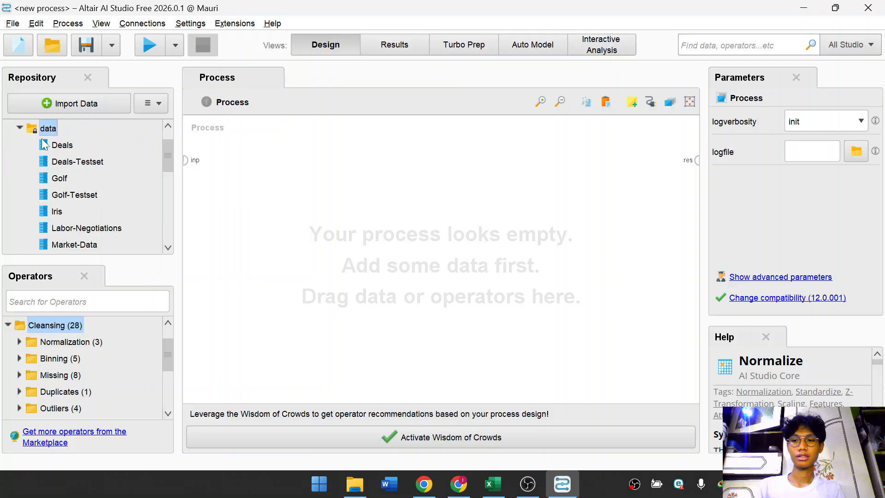
{"action": "left_click", "coordinate": [62, 145]}
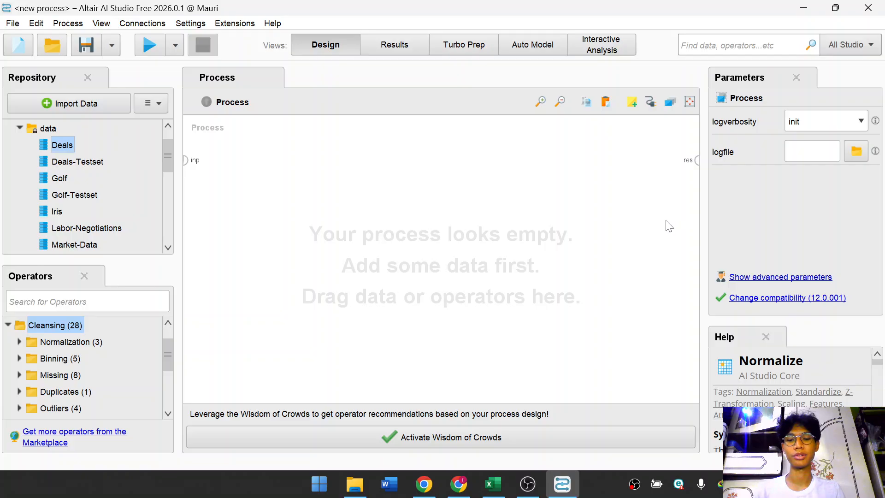
{"action": "scroll", "coordinate": [795, 391], "scroll_direction": "down", "scroll_amount": 5}
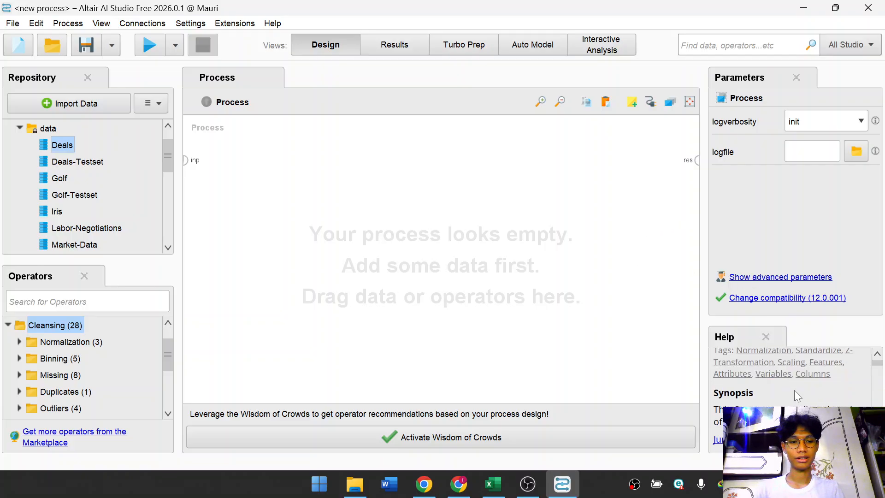
{"action": "scroll", "coordinate": [816, 391], "scroll_direction": "down", "scroll_amount": 10}
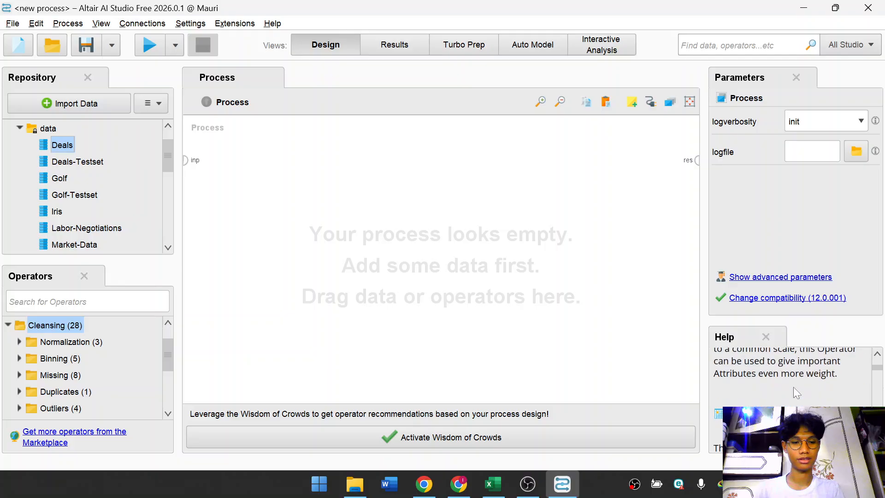
Read further down the Normalize operator help text.
{"action": "scroll", "coordinate": [789, 391], "scroll_direction": "down", "scroll_amount": 5}
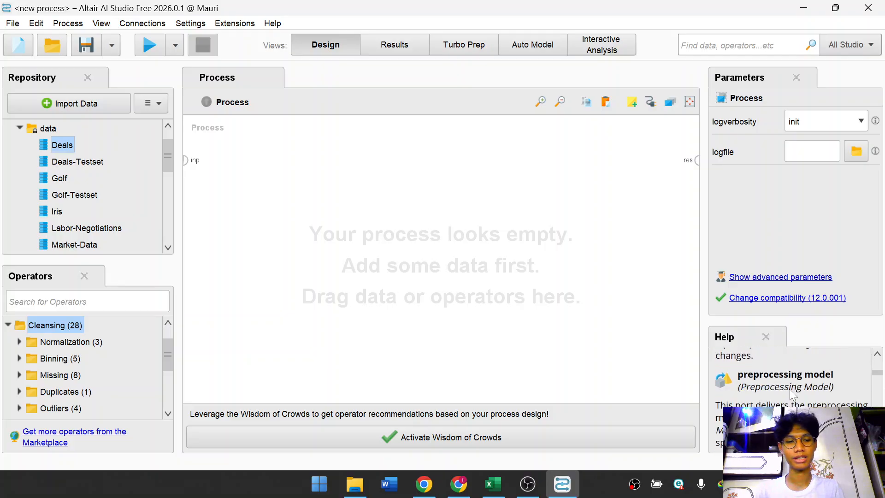
{"action": "scroll", "coordinate": [791, 393], "scroll_direction": "down", "scroll_amount": 10}
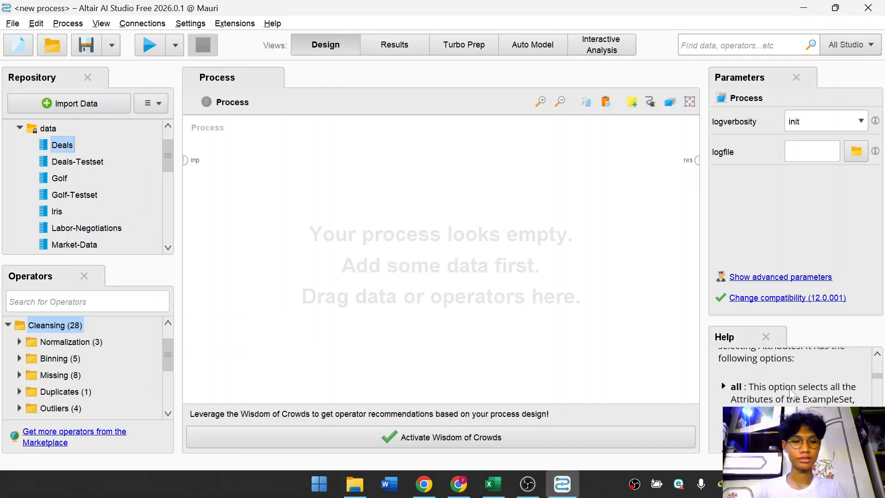
{"action": "scroll", "coordinate": [789, 388], "scroll_direction": "down", "scroll_amount": 10}
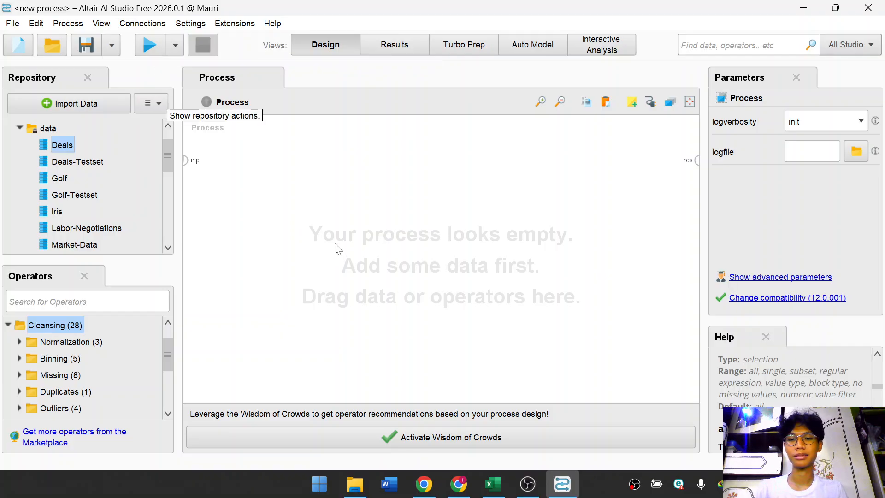
Add the Titanic sample data set from the Samples data folder to the process as a Retrieve operator.
{"action": "left_click", "coordinate": [18, 127]}
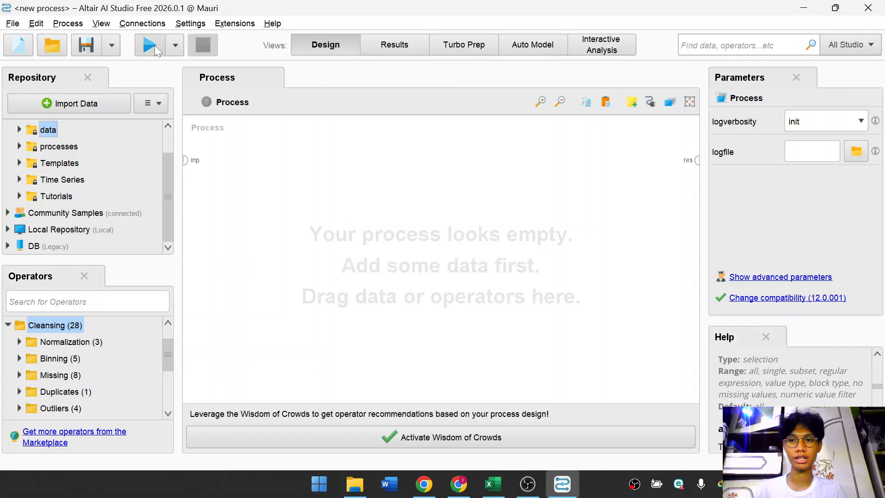
{"action": "left_click", "coordinate": [405, 40]}
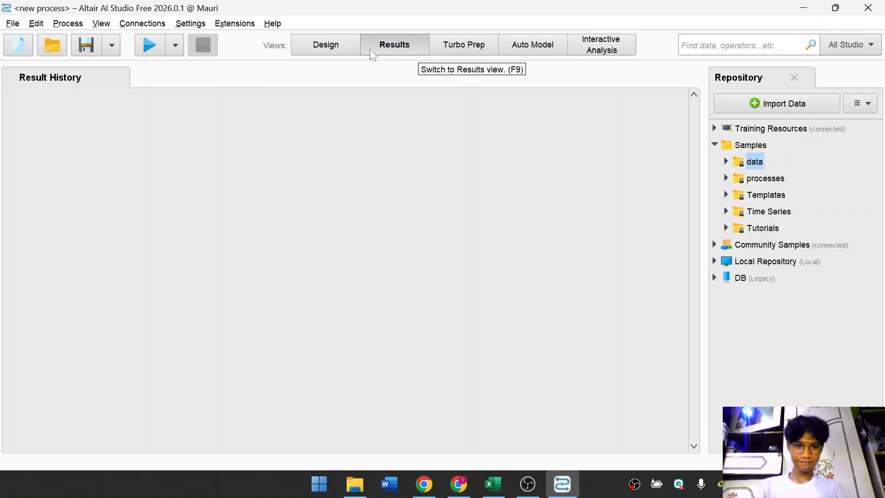
{"action": "left_click", "coordinate": [349, 46]}
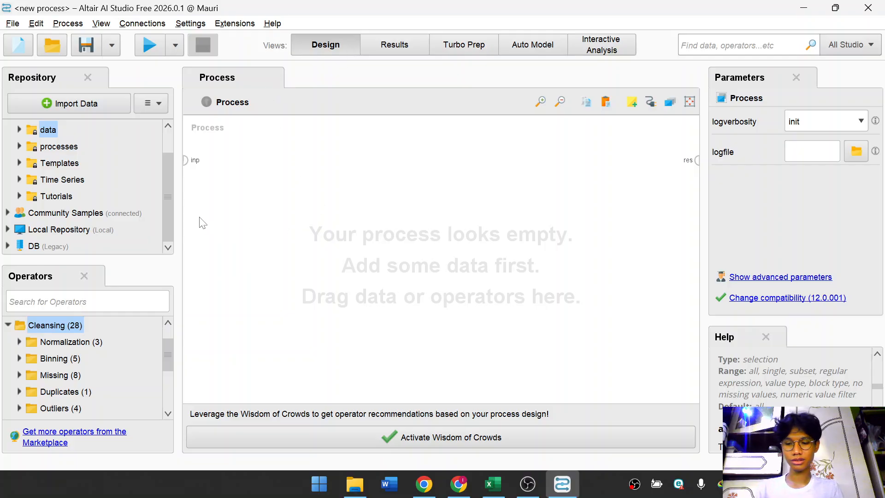
{"action": "scroll", "coordinate": [92, 179], "scroll_direction": "up", "scroll_amount": 2}
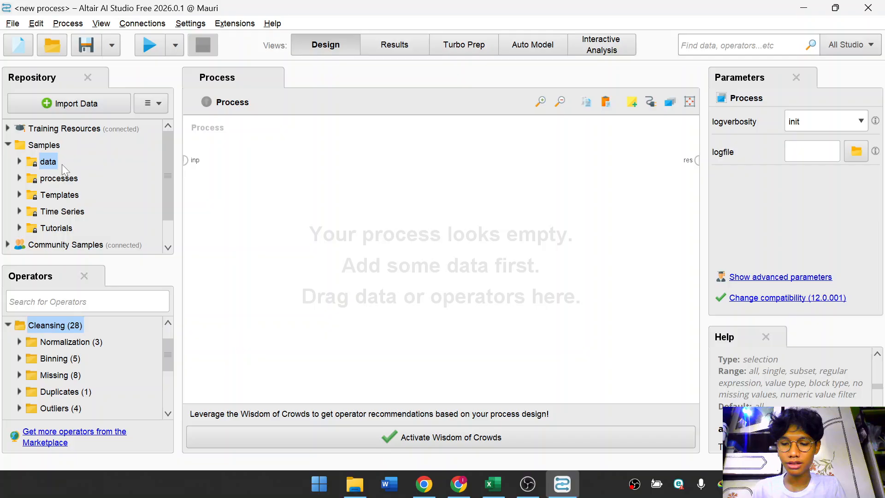
{"action": "left_click", "coordinate": [19, 162]}
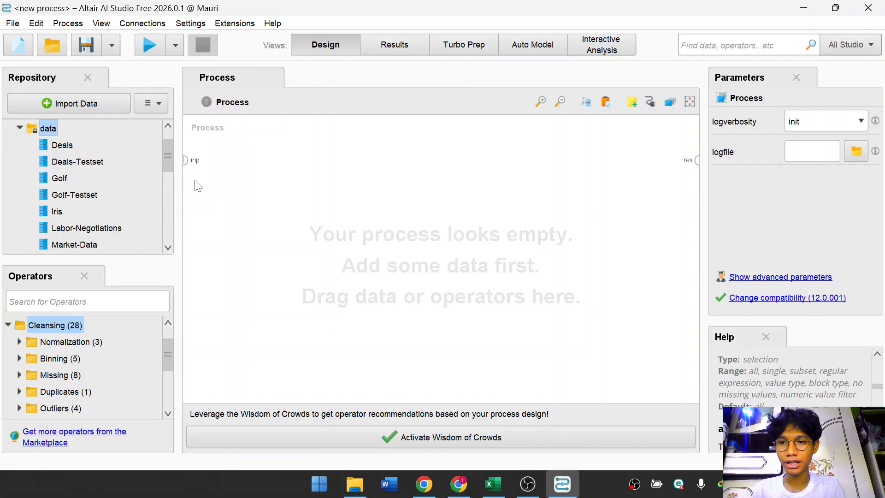
{"action": "scroll", "coordinate": [69, 184], "scroll_direction": "down", "scroll_amount": 5}
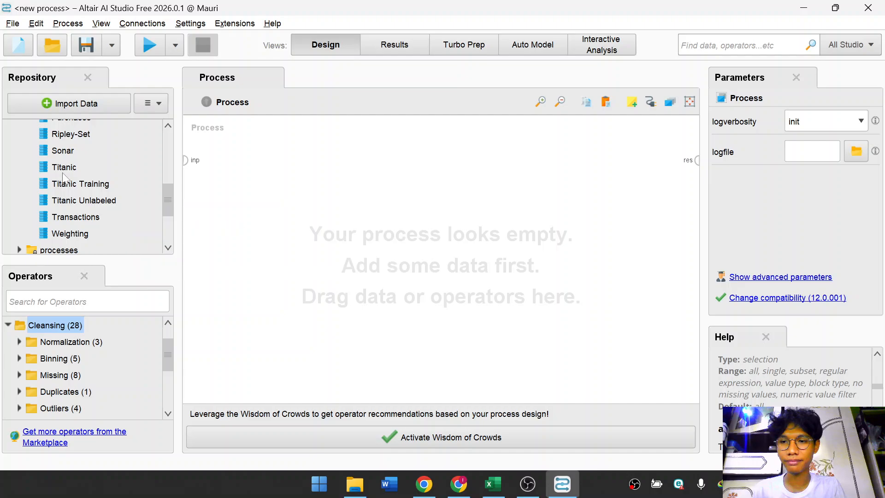
{"action": "left_click", "coordinate": [65, 168]}
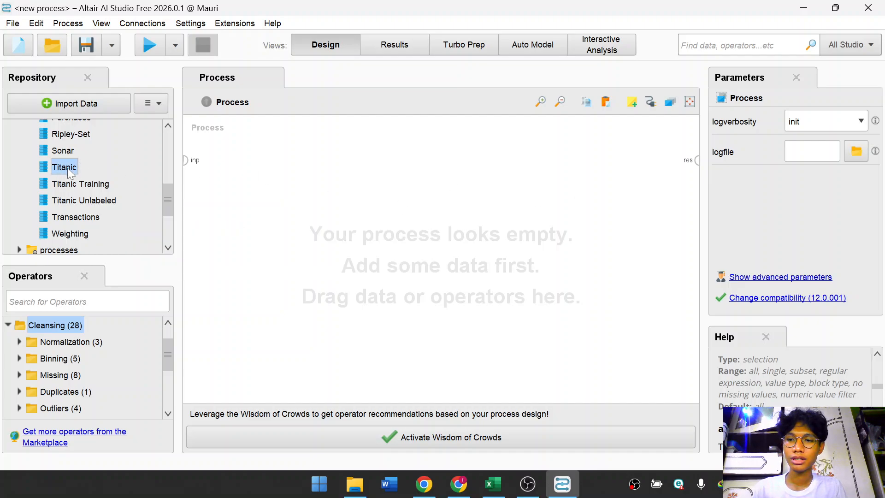
{"action": "left_click_drag", "start_coordinate": [65, 171], "coordinate": [355, 205]}
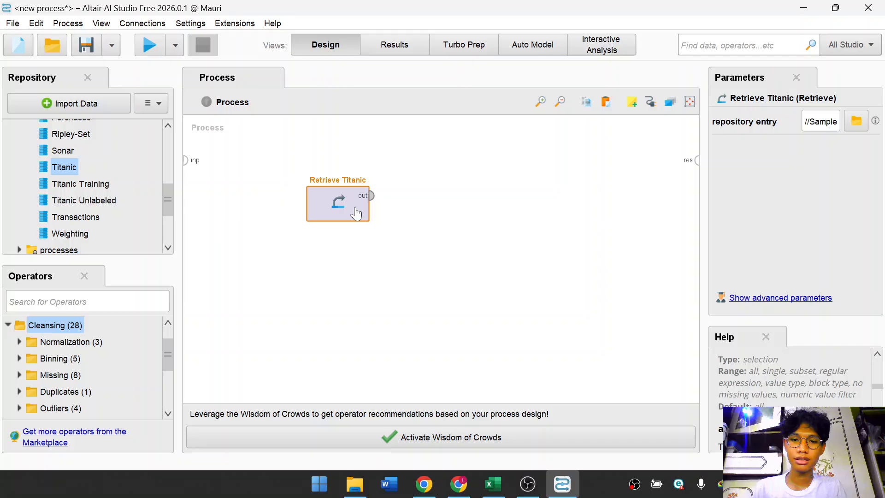
{"action": "left_click", "coordinate": [470, 221]}
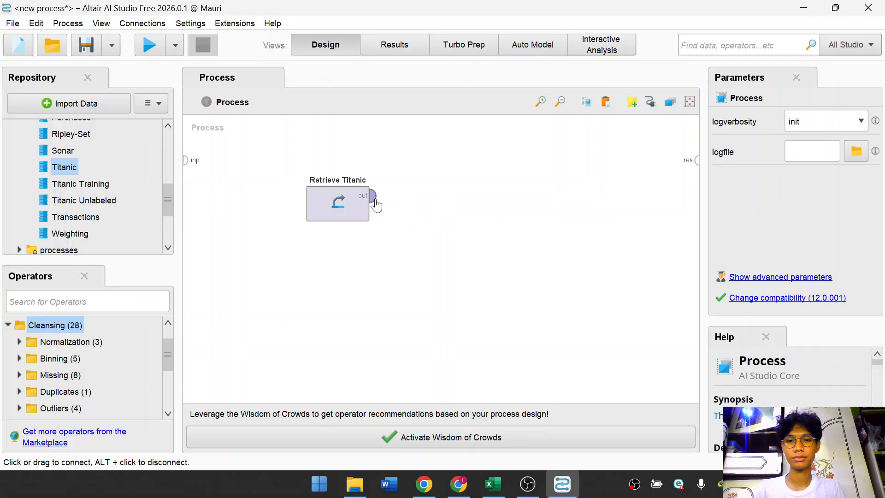
Connect the Retrieve Titanic output port to the process result port.
{"action": "mouse_move", "coordinate": [376, 205]}
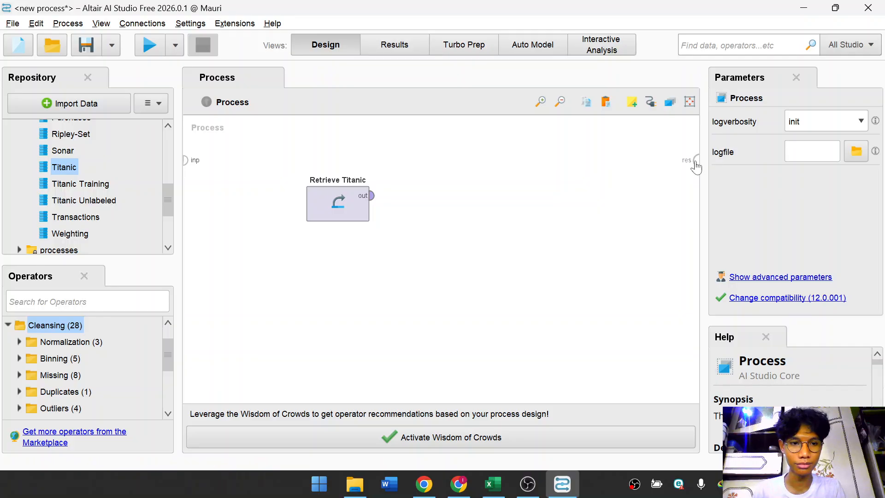
{"action": "left_click", "coordinate": [372, 203]}
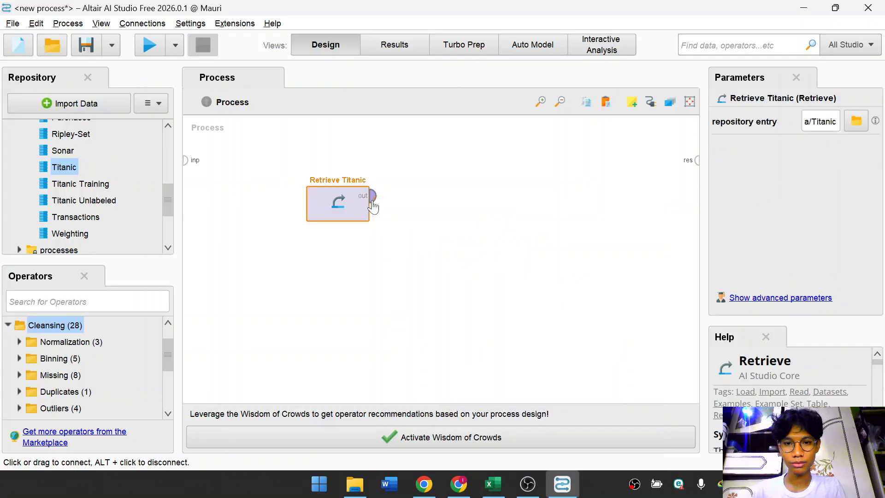
{"action": "left_click", "coordinate": [696, 160]}
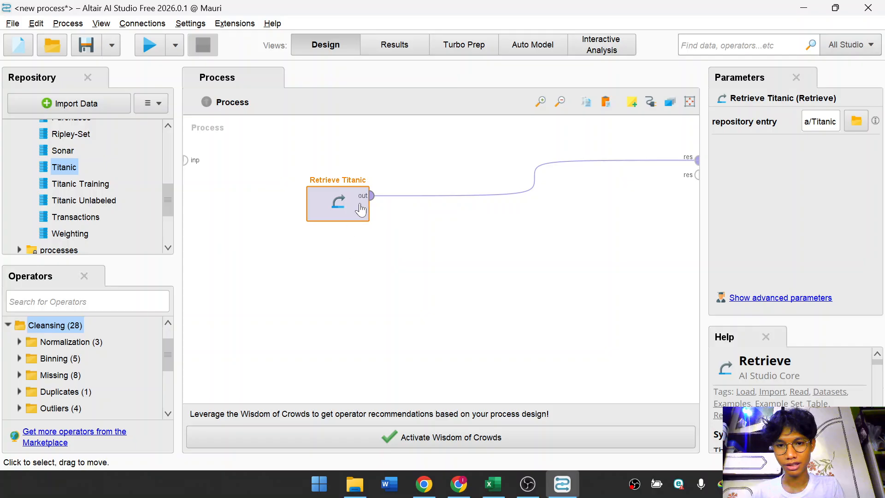
{"action": "left_click", "coordinate": [362, 244]}
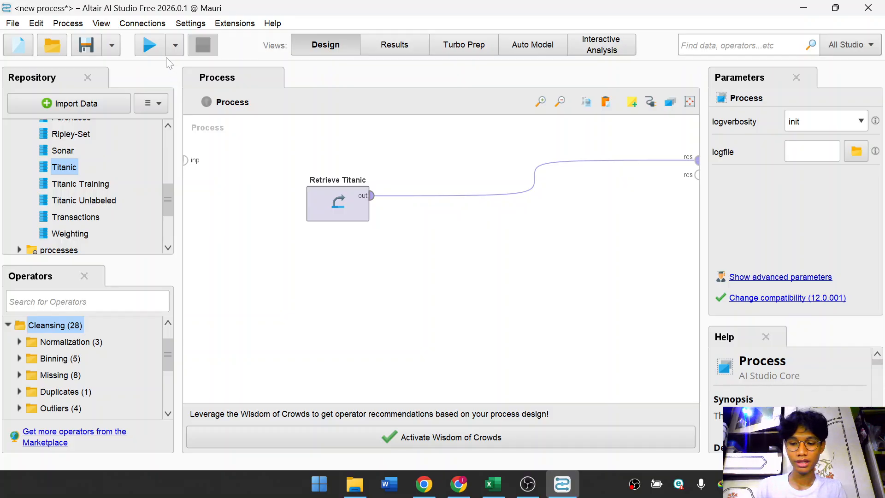
Run the process to display the Titanic example set in the results view.
{"action": "left_click", "coordinate": [148, 44]}
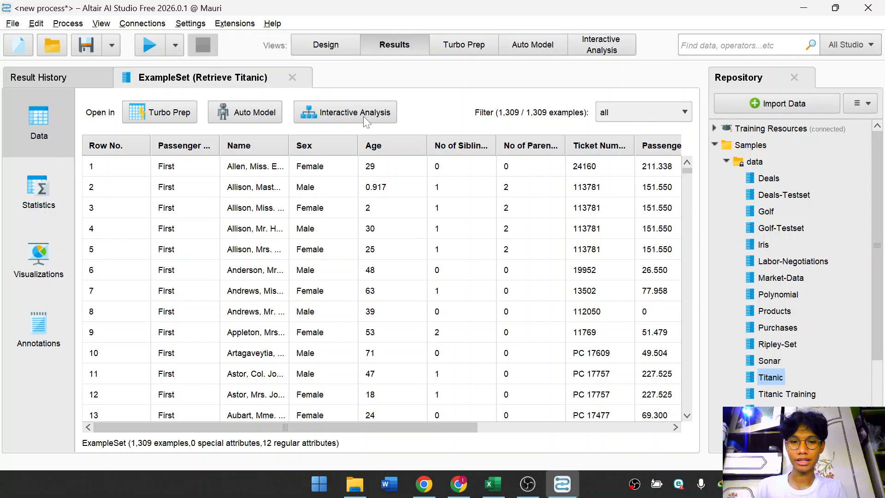
{"action": "scroll", "coordinate": [544, 297], "scroll_direction": "down", "scroll_amount": 3}
{"action": "scroll", "coordinate": [544, 294], "scroll_direction": "up", "scroll_amount": 3}
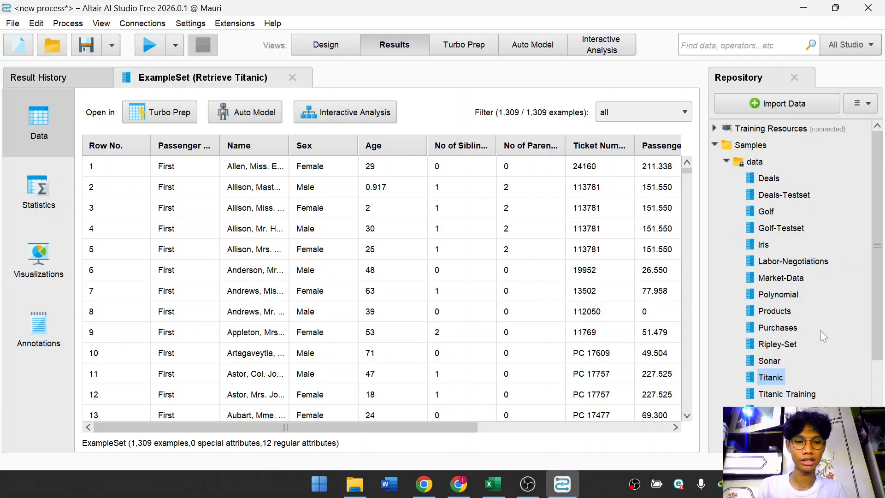
Scroll through the rows of the Titanic example set.
{"action": "scroll", "coordinate": [492, 283], "scroll_direction": "down", "scroll_amount": 3}
{"action": "scroll", "coordinate": [484, 288], "scroll_direction": "down", "scroll_amount": 15}
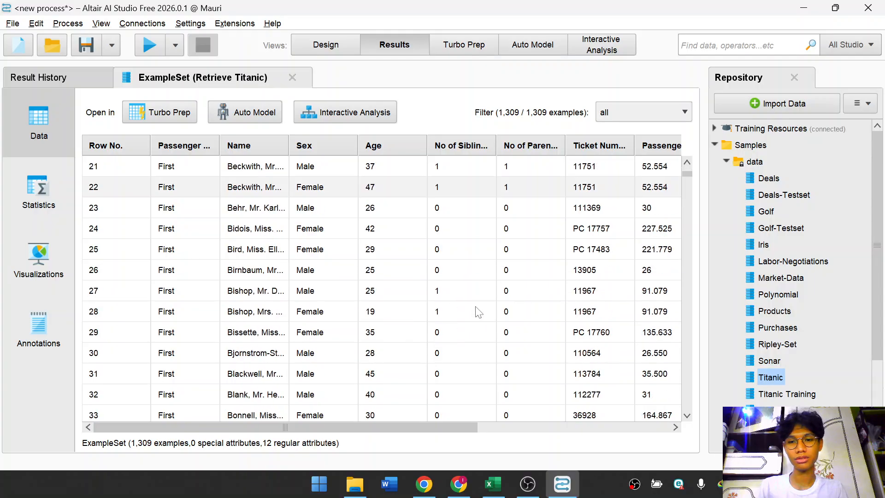
{"action": "scroll", "coordinate": [475, 286], "scroll_direction": "down", "scroll_amount": 2}
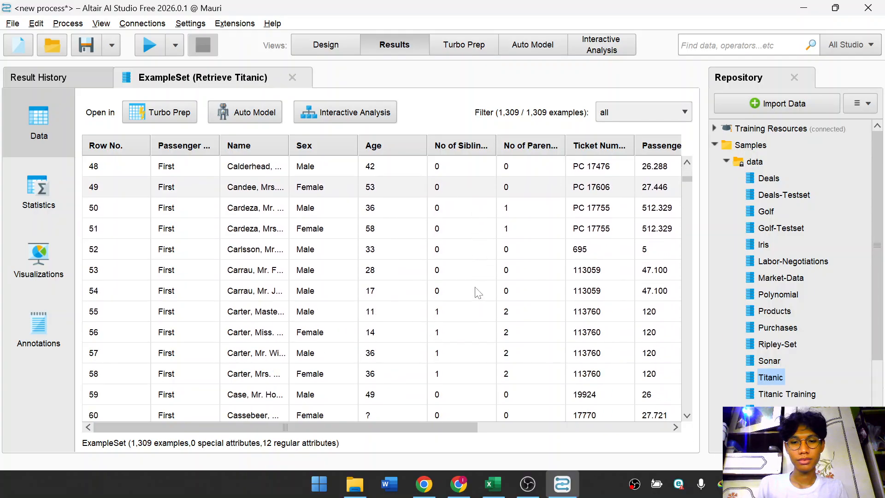
{"action": "scroll", "coordinate": [475, 286], "scroll_direction": "up", "scroll_amount": 12}
{"action": "scroll", "coordinate": [479, 293], "scroll_direction": "up", "scroll_amount": 2}
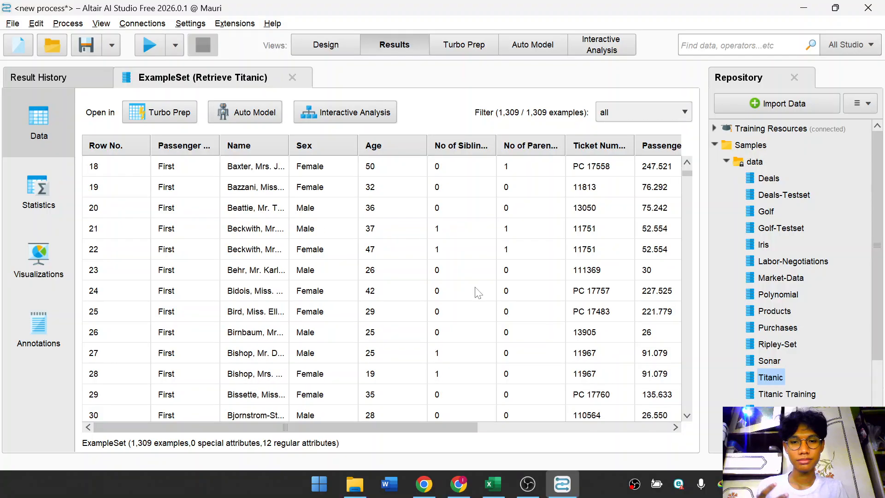
{"action": "scroll", "coordinate": [484, 295], "scroll_direction": "up", "scroll_amount": 5}
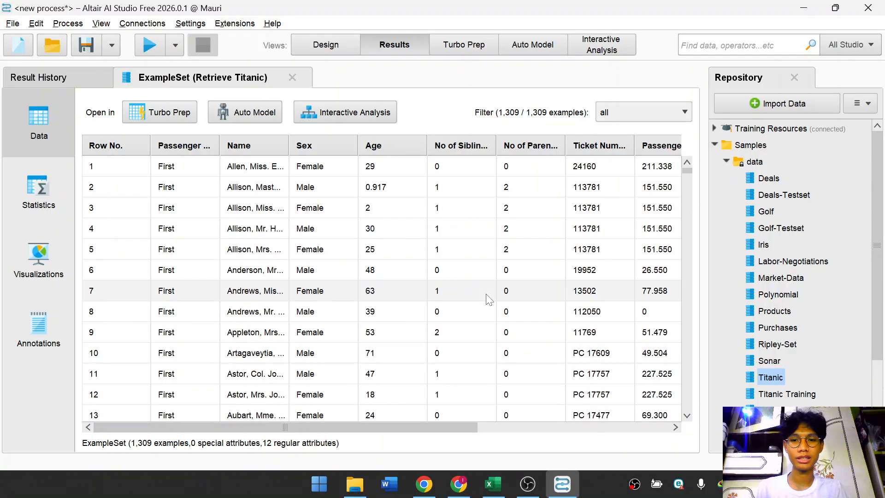
{"action": "scroll", "coordinate": [475, 314], "scroll_direction": "down", "scroll_amount": 7}
{"action": "scroll", "coordinate": [740, 333], "scroll_direction": "down", "scroll_amount": 3}
{"action": "scroll", "coordinate": [545, 296], "scroll_direction": "down", "scroll_amount": 3}
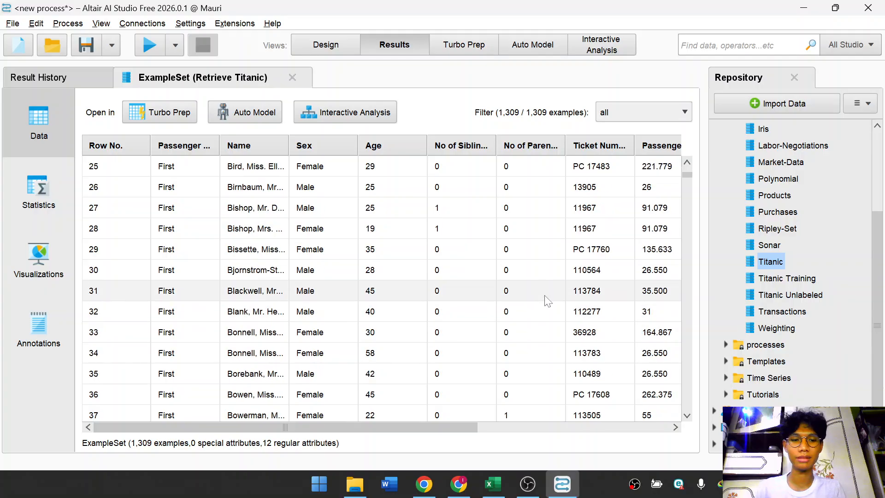
{"action": "scroll", "coordinate": [548, 292], "scroll_direction": "up", "scroll_amount": 6}
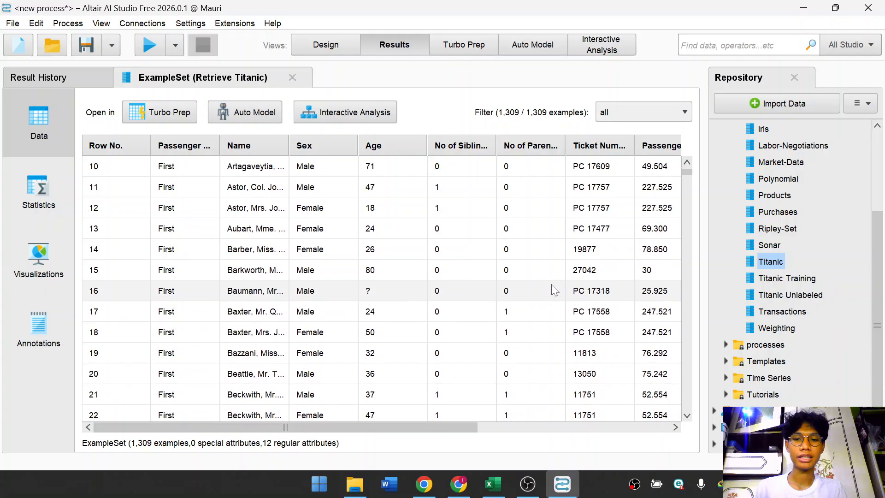
{"action": "scroll", "coordinate": [528, 290], "scroll_direction": "down", "scroll_amount": 7}
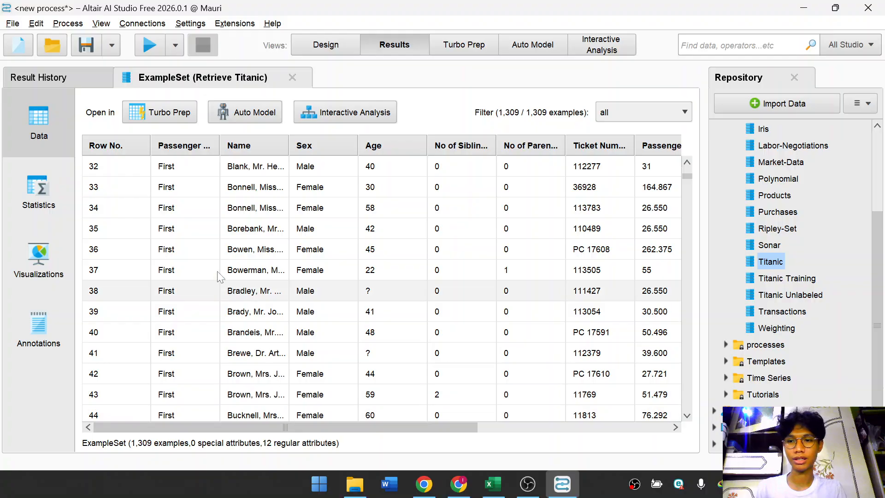
{"action": "scroll", "coordinate": [144, 241], "scroll_direction": "down", "scroll_amount": 3}
{"action": "scroll", "coordinate": [118, 200], "scroll_direction": "down", "scroll_amount": 2}
{"action": "scroll", "coordinate": [125, 196], "scroll_direction": "down", "scroll_amount": 9}
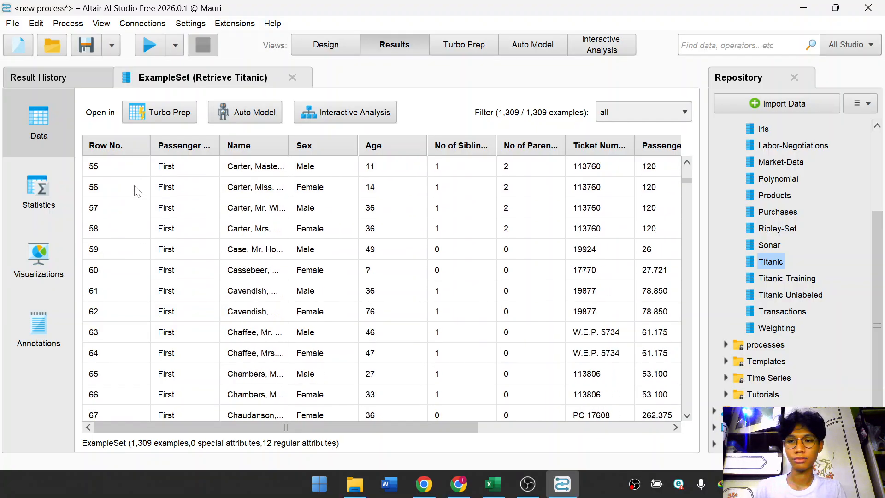
{"action": "scroll", "coordinate": [183, 189], "scroll_direction": "down", "scroll_amount": 2}
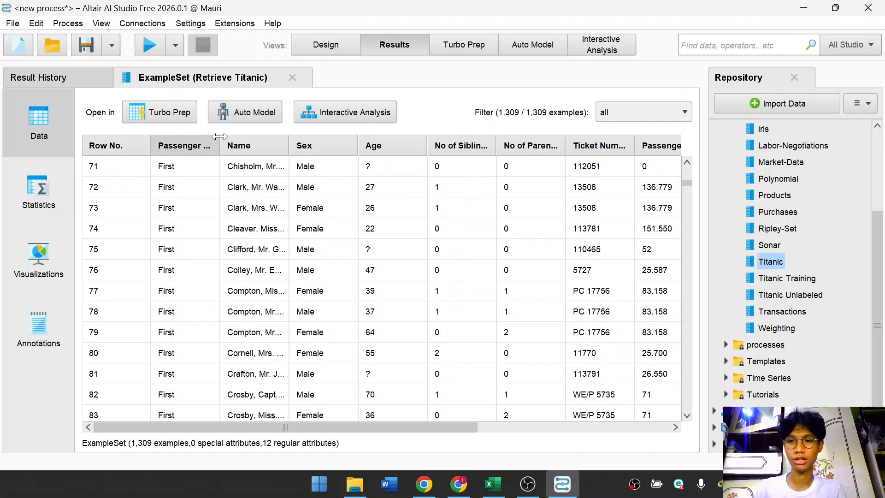
Widen the Passenger Class column and scroll to the last rows of the example set.
{"action": "left_click_drag", "start_coordinate": [221, 145], "coordinate": [242, 175]}
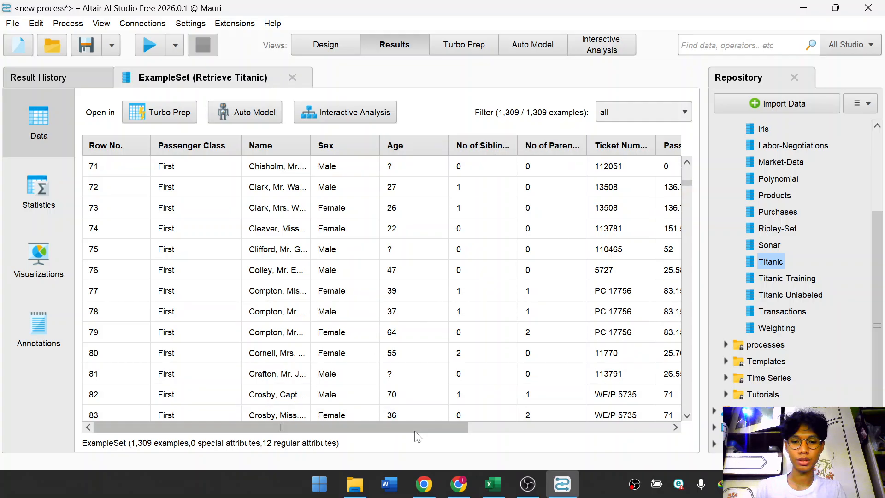
{"action": "left_click_drag", "start_coordinate": [438, 427], "coordinate": [377, 420]}
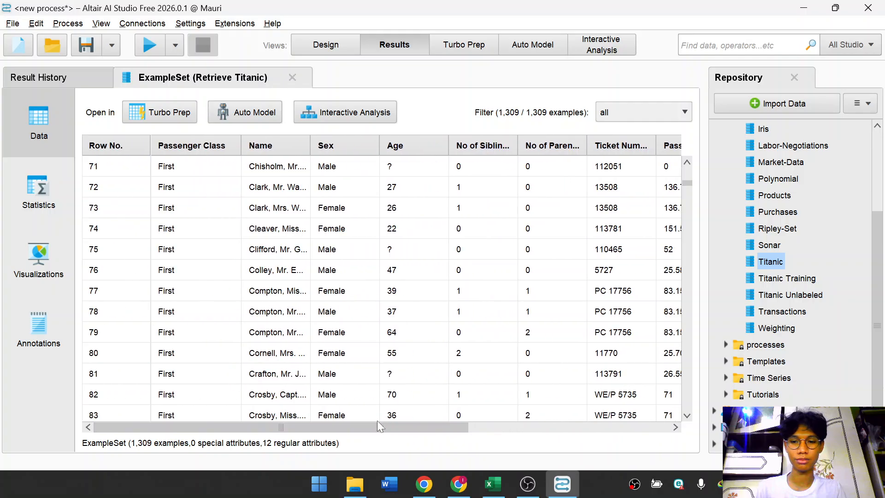
{"action": "scroll", "coordinate": [421, 271], "scroll_direction": "up", "scroll_amount": 2}
{"action": "scroll", "coordinate": [421, 271], "scroll_direction": "down", "scroll_amount": 4}
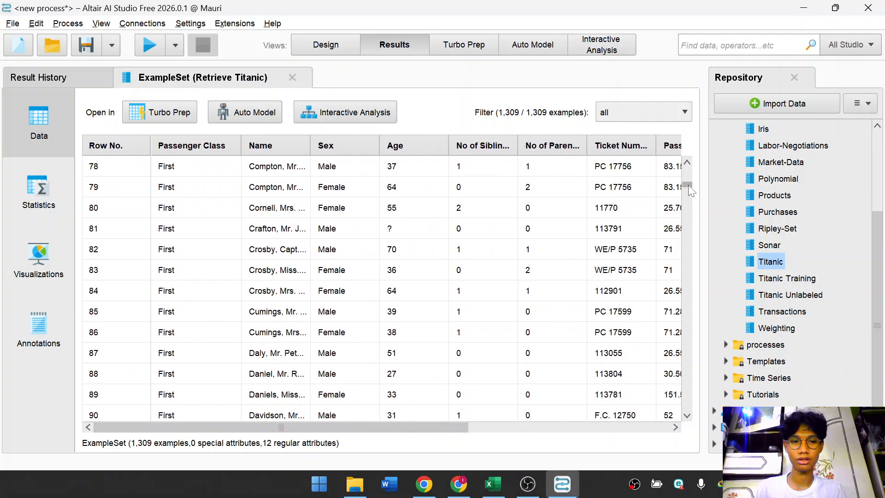
{"action": "left_click_drag", "start_coordinate": [690, 189], "coordinate": [699, 422]}
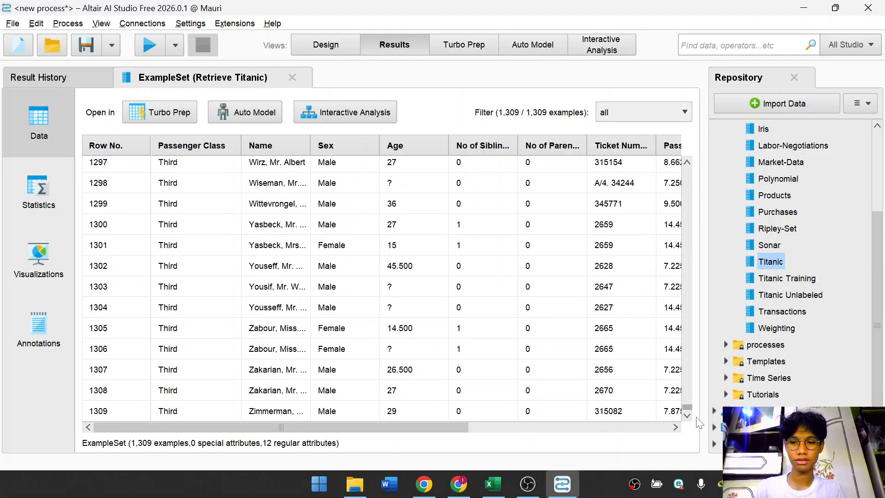
{"action": "scroll", "coordinate": [437, 362], "scroll_direction": "up", "scroll_amount": 5}
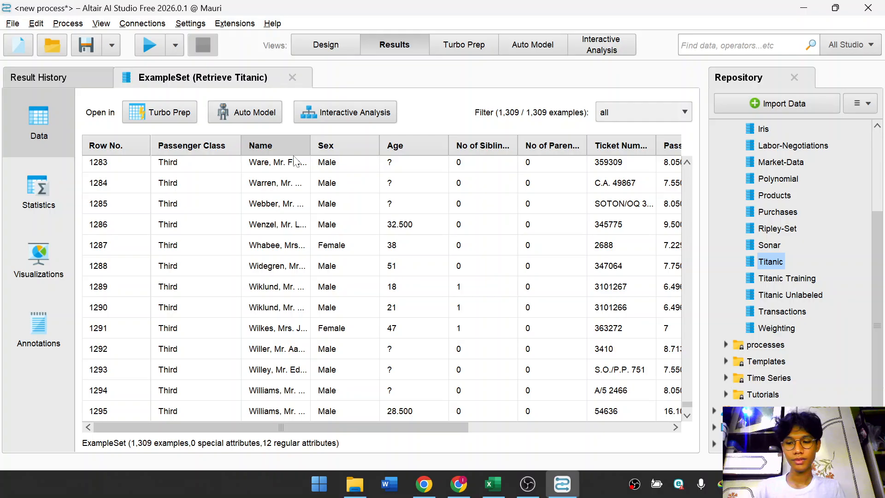
{"action": "mouse_move", "coordinate": [295, 162]}
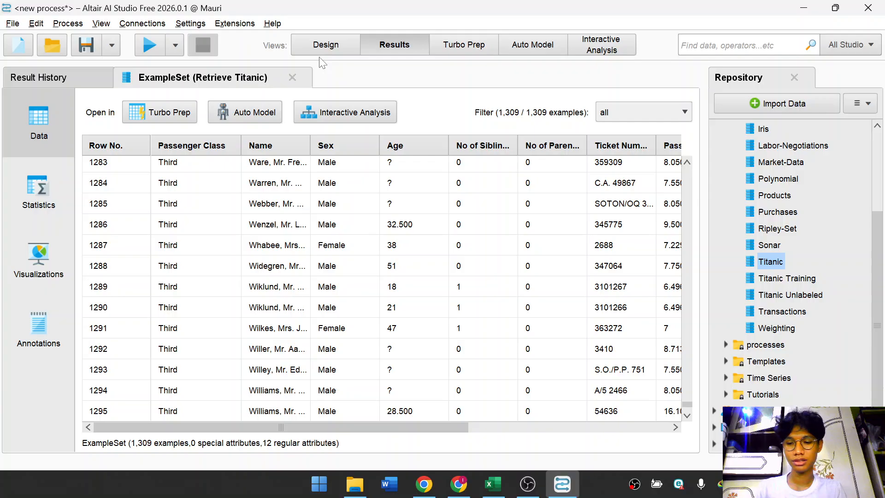
Start a new blank process and add the Titanic data set to its canvas.
{"action": "left_click", "coordinate": [328, 48]}
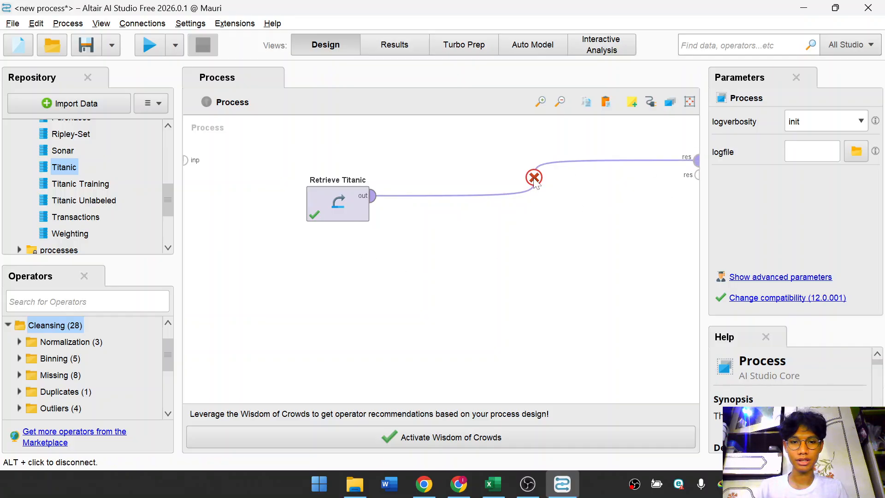
{"action": "left_click", "coordinate": [13, 23]}
{"action": "left_click", "coordinate": [46, 40]}
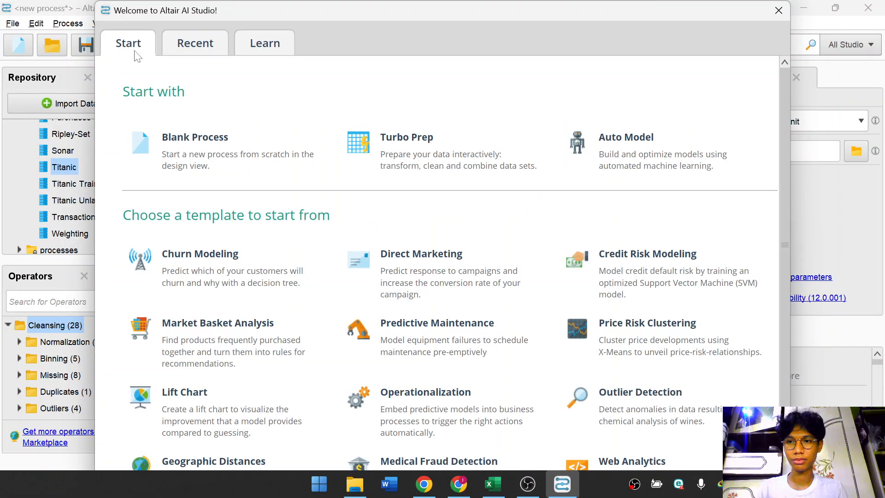
{"action": "left_click", "coordinate": [191, 129]}
{"action": "left_click", "coordinate": [531, 277]}
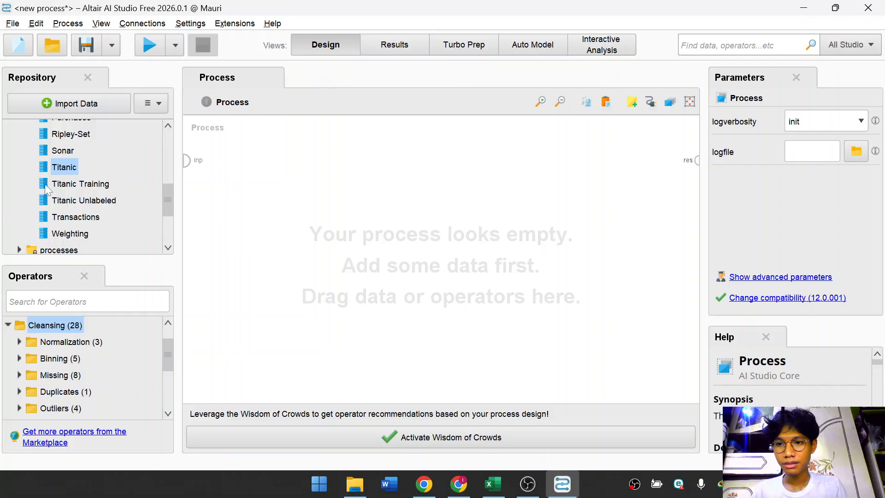
{"action": "left_click_drag", "start_coordinate": [64, 167], "coordinate": [309, 229]}
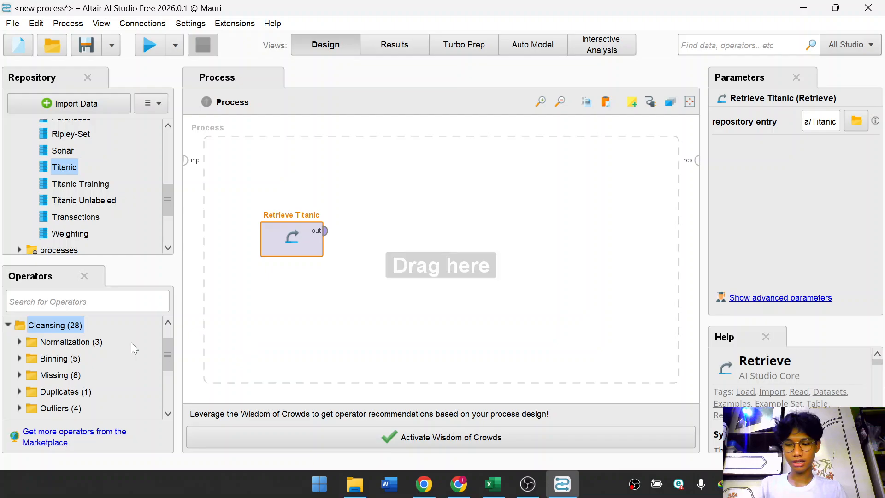
Search the operators for Set Role and add it to the process.
{"action": "key", "text": "ctrl+f"}
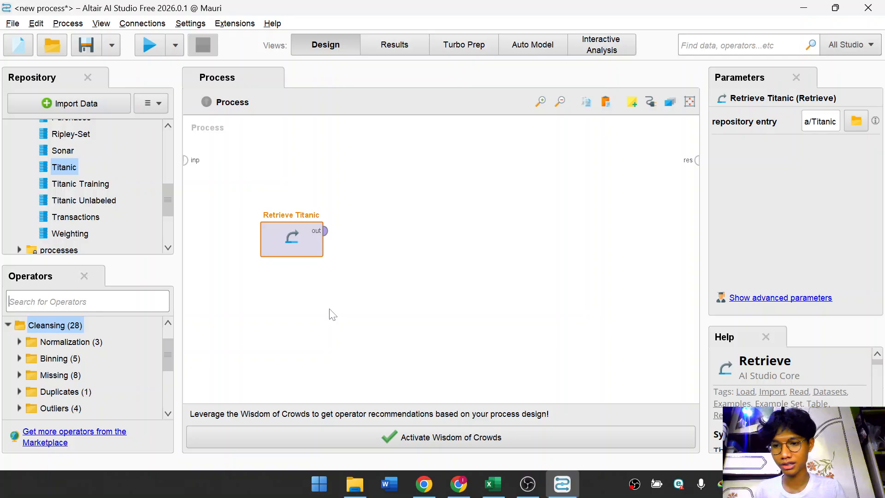
{"action": "type", "text": "set"}
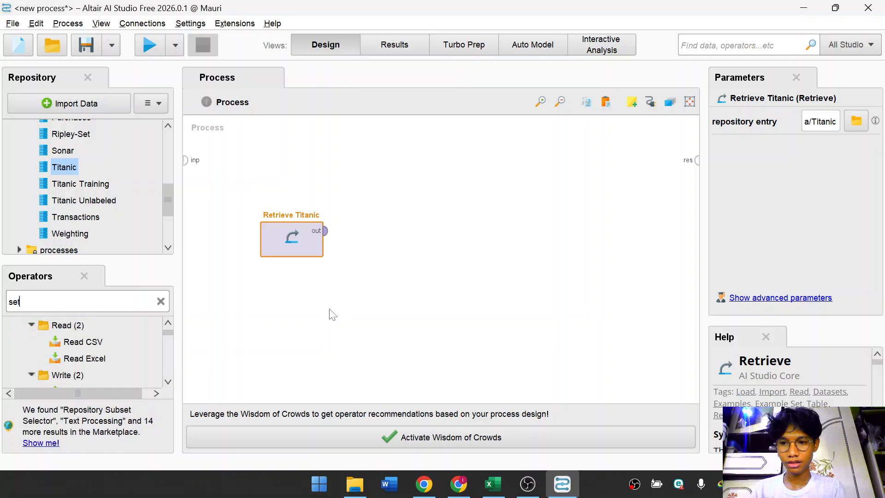
{"action": "type", "text": " role"}
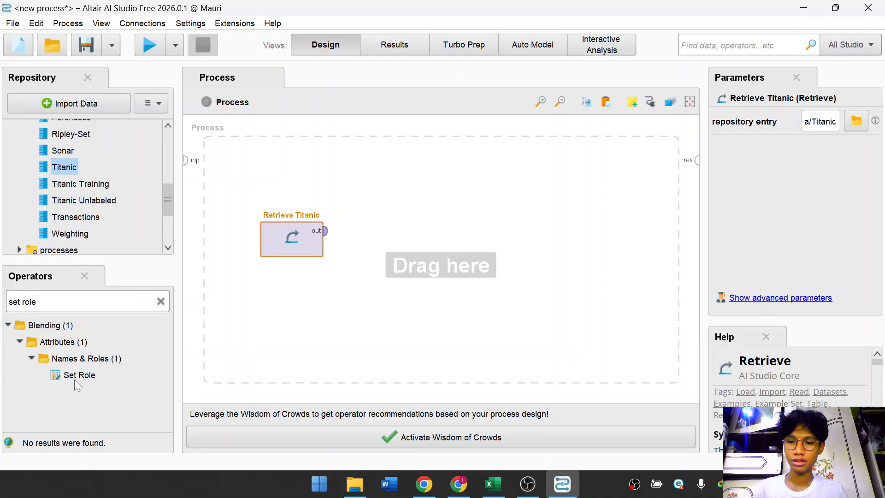
{"action": "left_click_drag", "start_coordinate": [74, 382], "coordinate": [417, 263]}
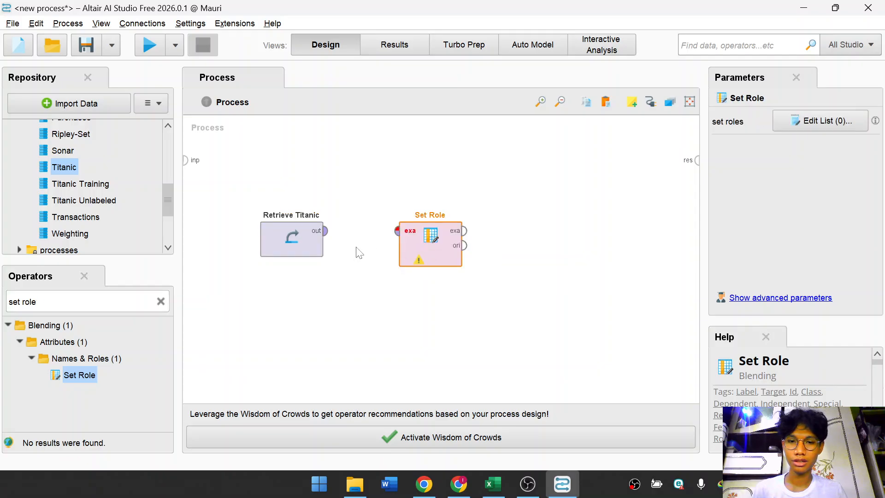
Connect the Retrieve Titanic output to the Set Role example input.
{"action": "left_click", "coordinate": [351, 262]}
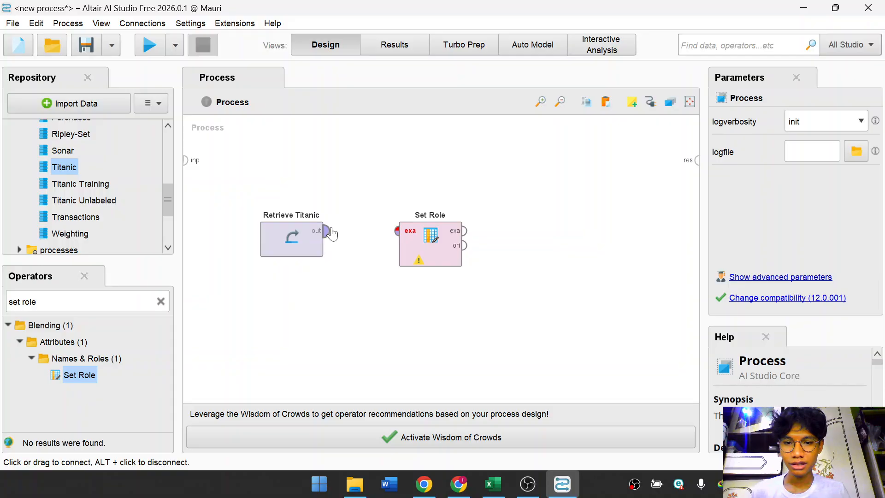
{"action": "mouse_move", "coordinate": [329, 236]}
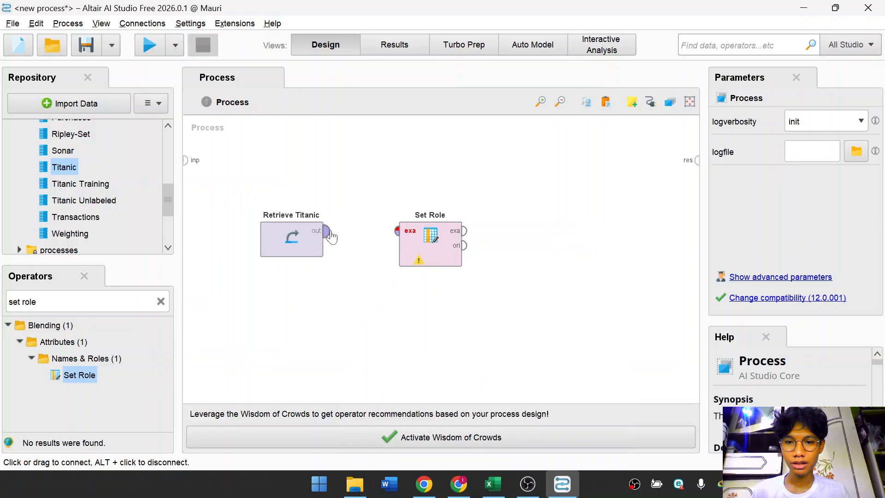
{"action": "left_click", "coordinate": [330, 239]}
{"action": "left_click", "coordinate": [330, 236]}
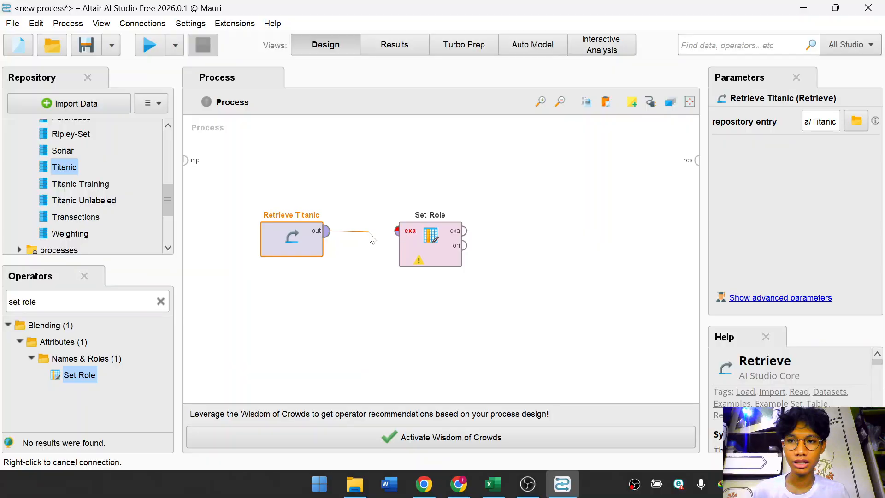
{"action": "left_click", "coordinate": [402, 236]}
{"action": "left_click", "coordinate": [322, 261]}
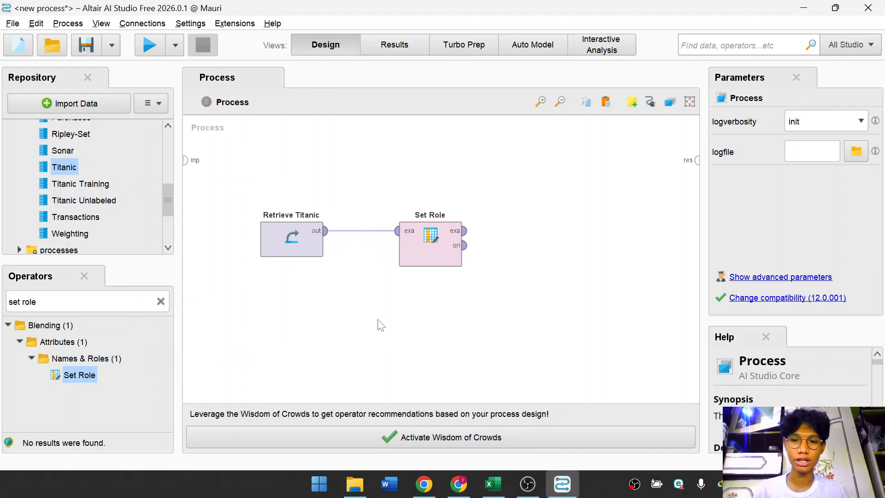
In Set Role, assign the Survived attribute the target role label and apply the list.
{"action": "left_click", "coordinate": [423, 258]}
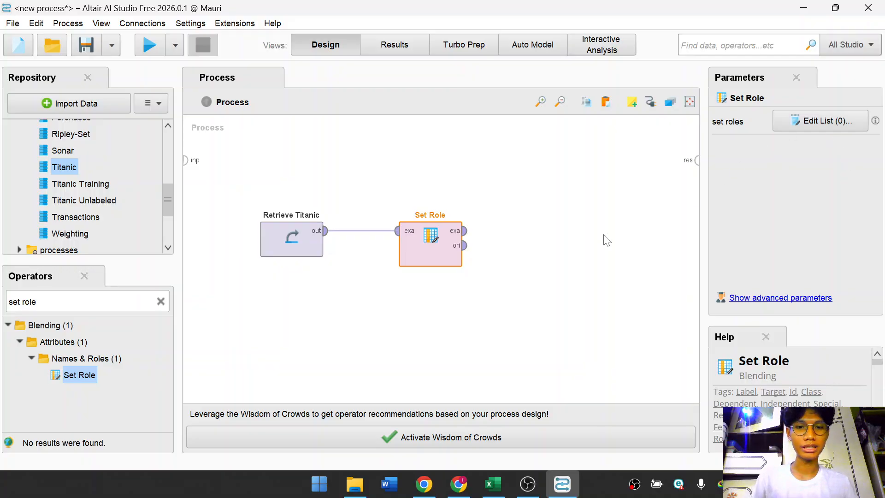
{"action": "left_click", "coordinate": [430, 237]}
{"action": "left_click", "coordinate": [430, 237]}
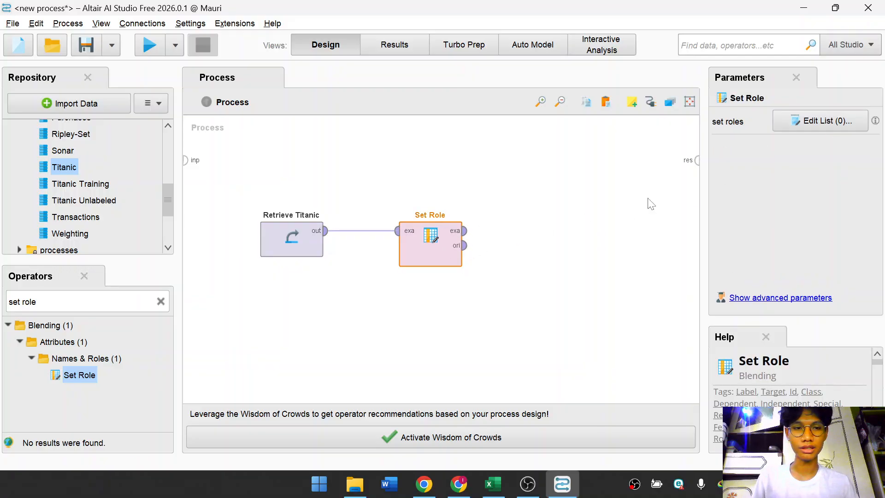
{"action": "left_click", "coordinate": [798, 123]}
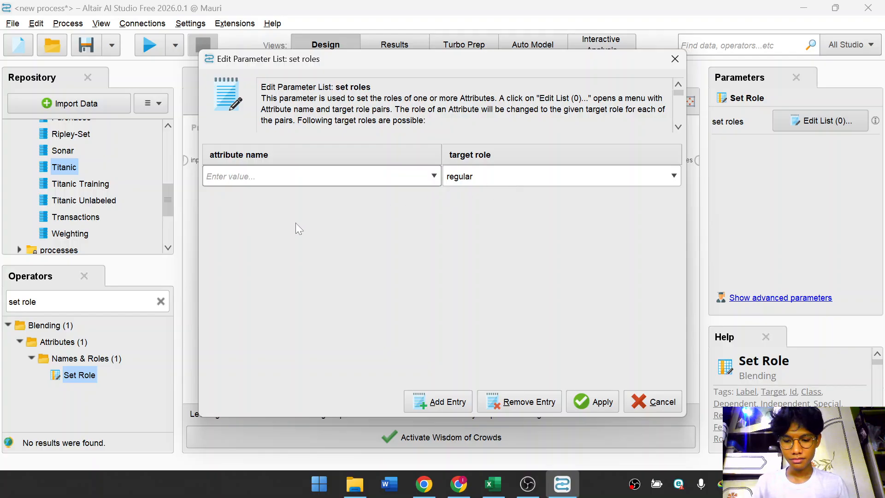
{"action": "left_click", "coordinate": [434, 176]}
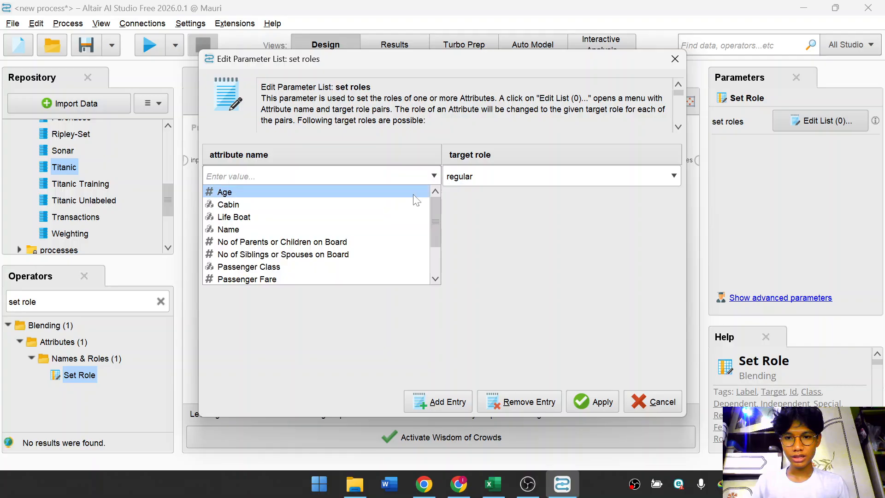
{"action": "scroll", "coordinate": [358, 192], "scroll_direction": "down", "scroll_amount": 2}
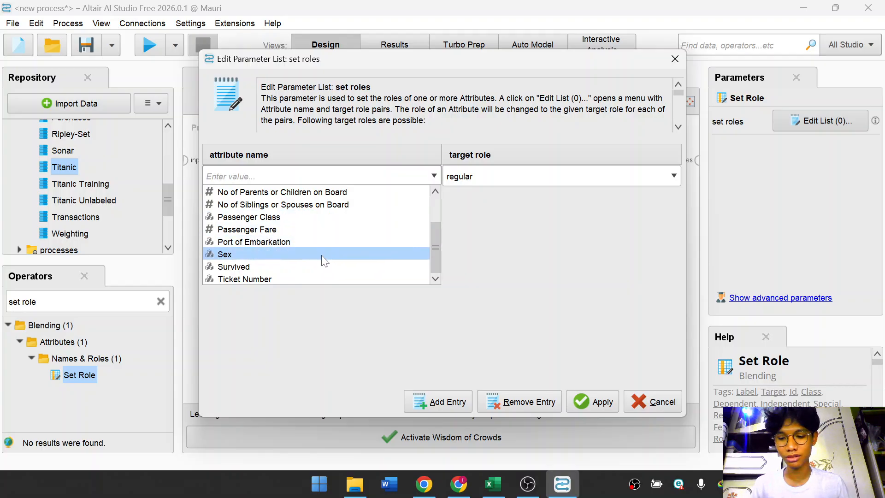
{"action": "scroll", "coordinate": [375, 251], "scroll_direction": "up", "scroll_amount": 2}
{"action": "scroll", "coordinate": [377, 250], "scroll_direction": "down", "scroll_amount": 2}
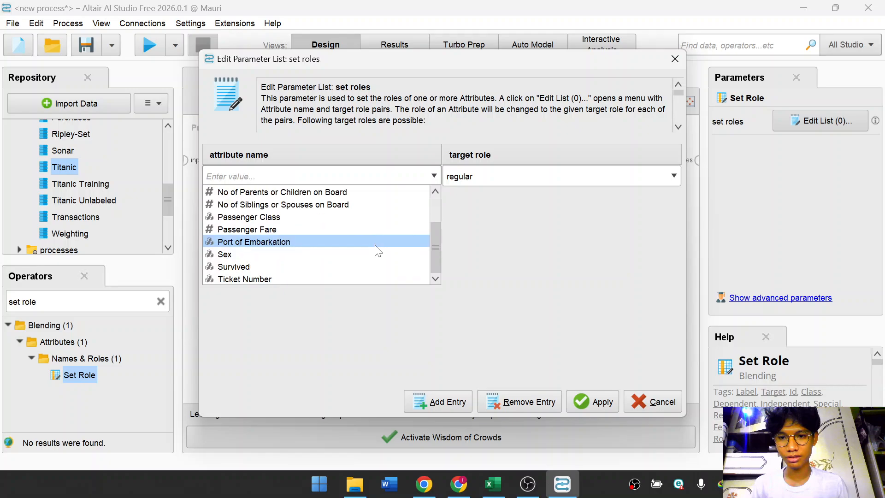
{"action": "left_click", "coordinate": [361, 264]}
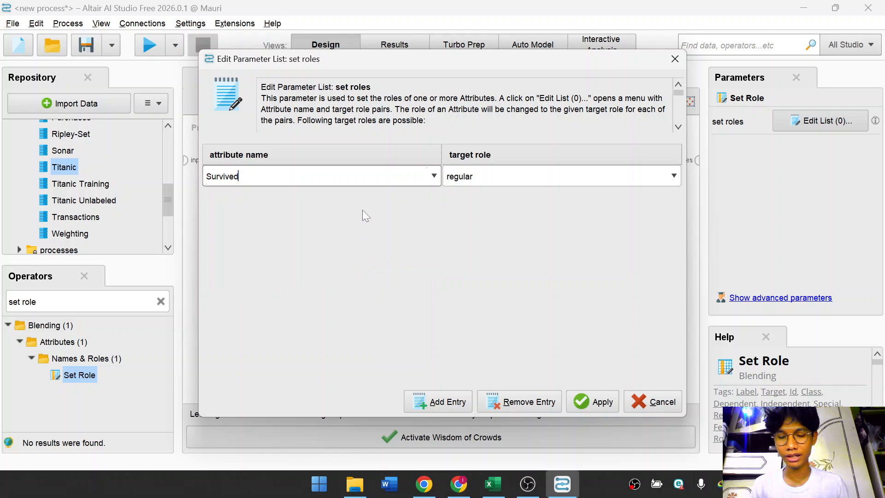
{"action": "left_click", "coordinate": [531, 174]}
{"action": "left_click", "coordinate": [547, 264]}
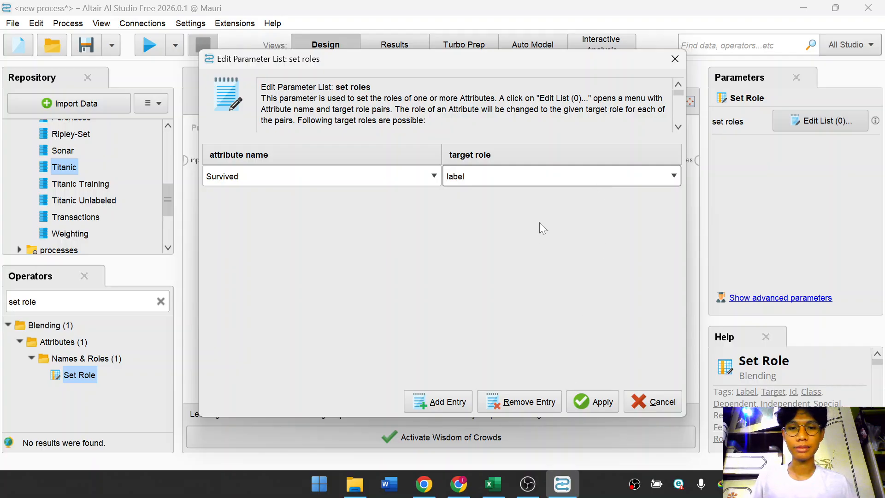
{"action": "left_click", "coordinate": [601, 399]}
{"action": "left_click", "coordinate": [538, 297]}
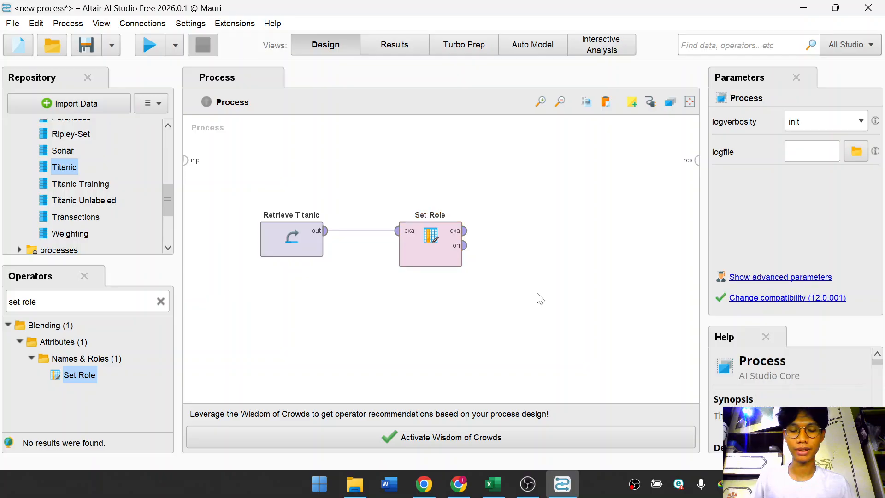
Search for Decision Tree and place it to the right of Set Role.
{"action": "left_click", "coordinate": [413, 254]}
{"action": "left_click", "coordinate": [531, 262]}
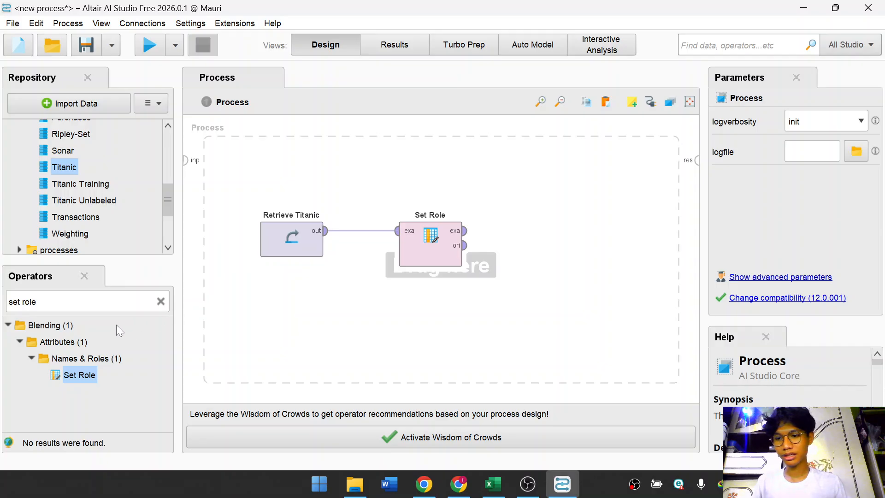
{"action": "left_click", "coordinate": [161, 302]}
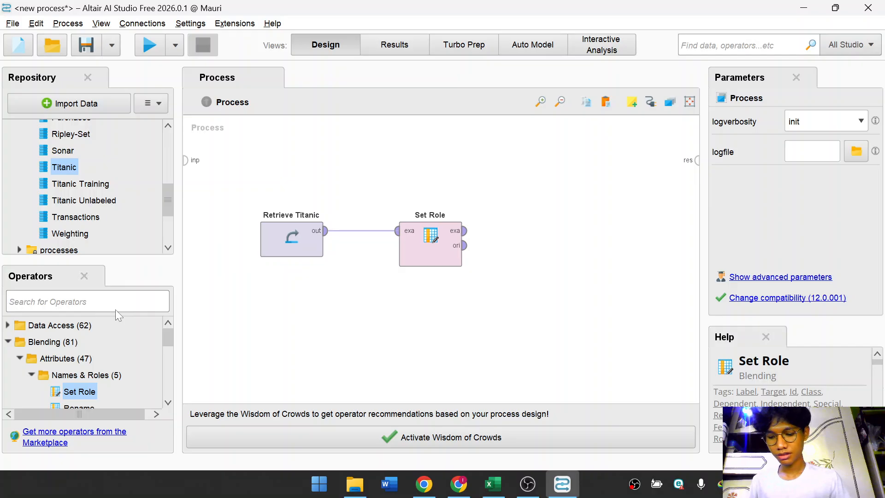
{"action": "type", "text": "deci"}
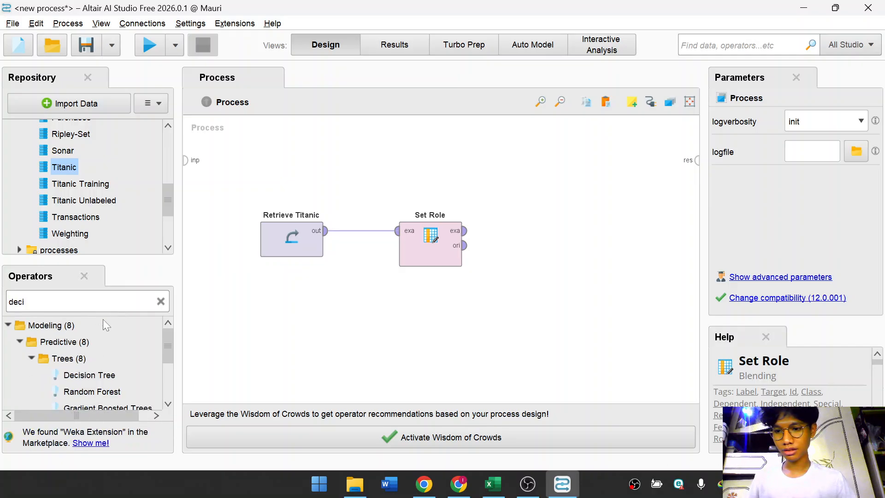
{"action": "left_click_drag", "start_coordinate": [89, 375], "coordinate": [532, 257]}
{"action": "left_click", "coordinate": [478, 328]}
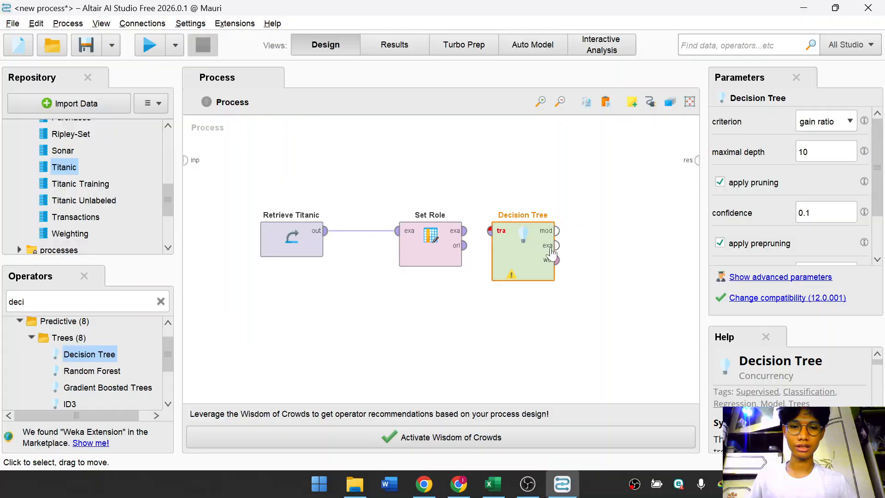
{"action": "left_click_drag", "start_coordinate": [548, 253], "coordinate": [564, 253]}
{"action": "left_click", "coordinate": [503, 302]}
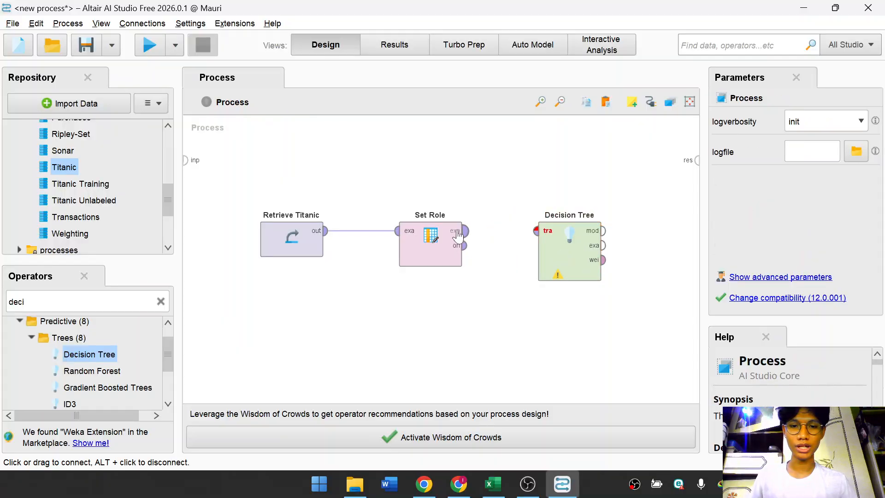
Connect Set Role's example output to Decision Tree's training input and the model output to the result port.
{"action": "left_click", "coordinate": [456, 237]}
{"action": "left_click", "coordinate": [535, 230]}
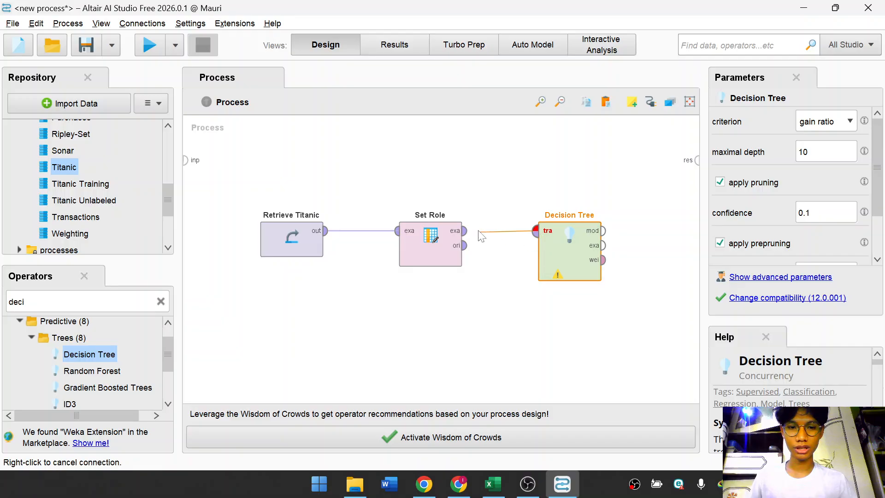
{"action": "left_click", "coordinate": [464, 230]}
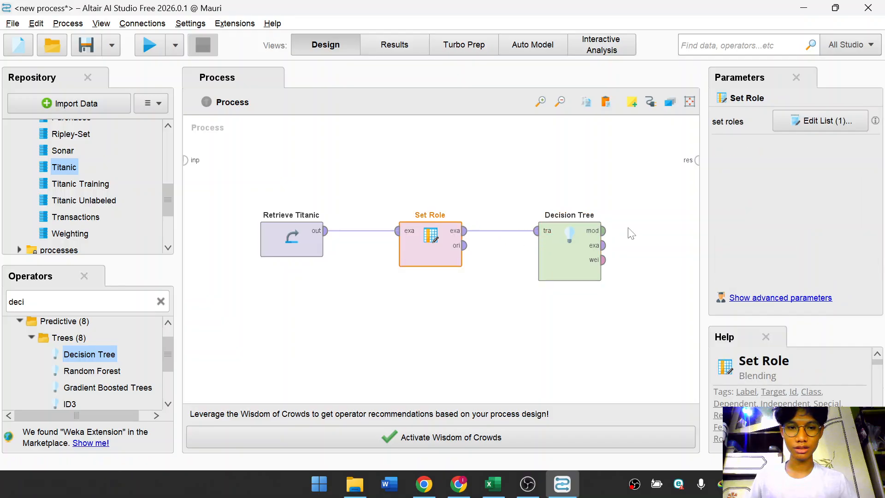
{"action": "left_click", "coordinate": [603, 230]}
{"action": "left_click", "coordinate": [697, 160]}
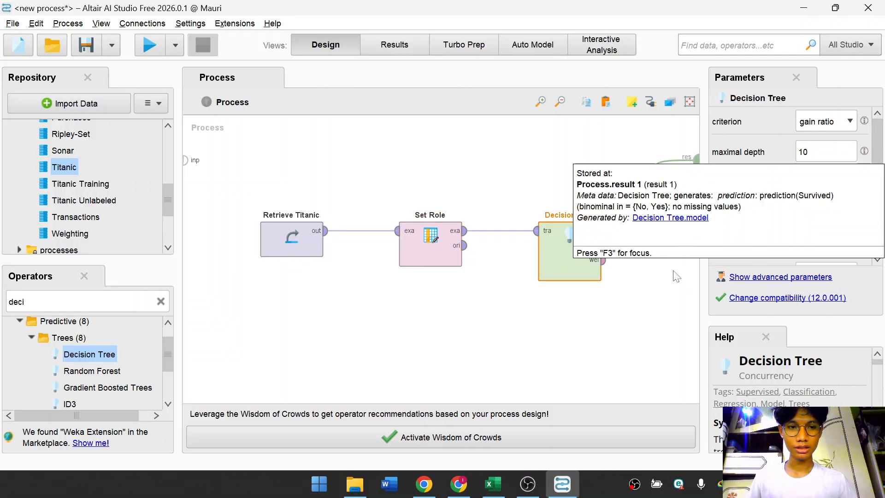
{"action": "left_click", "coordinate": [487, 352]}
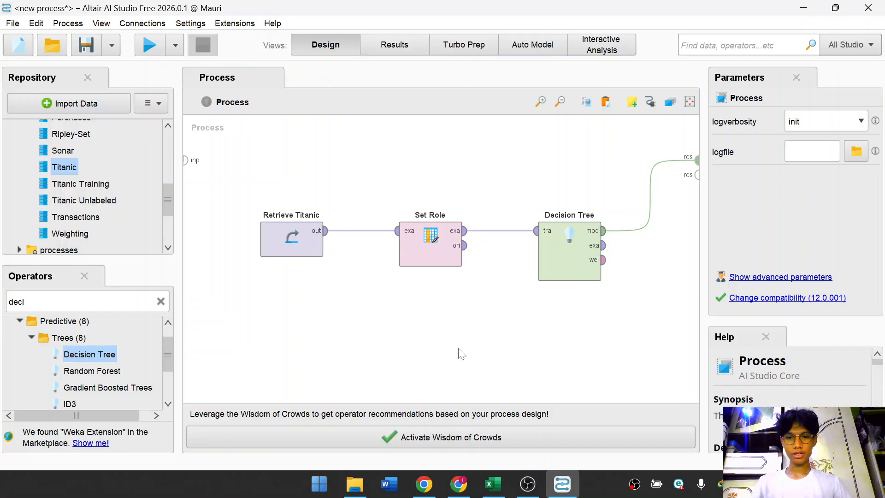
Run the process to display the decision tree model.
{"action": "left_click", "coordinate": [149, 45]}
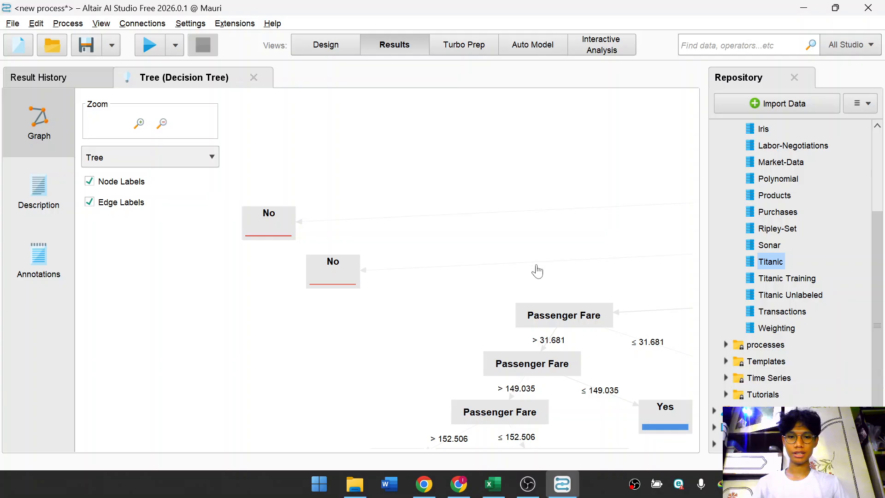
{"action": "left_click_drag", "start_coordinate": [532, 258], "coordinate": [377, 240]}
{"action": "scroll", "coordinate": [523, 262], "scroll_direction": "down", "scroll_amount": 5}
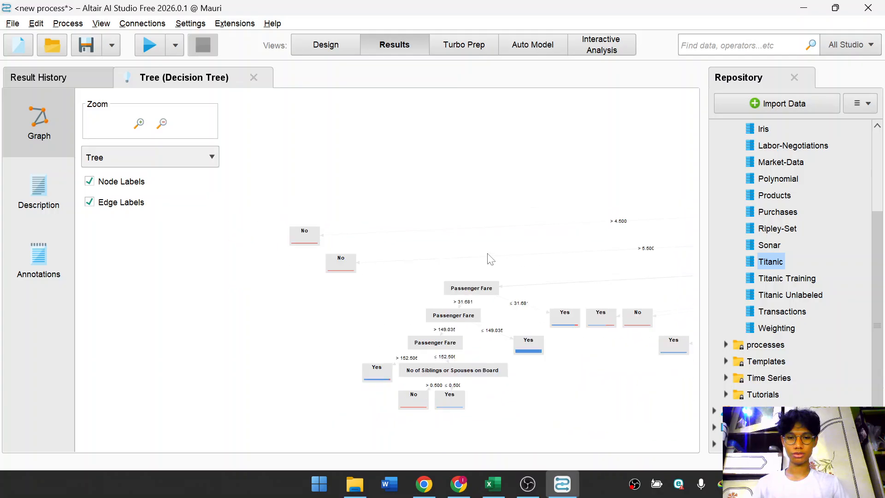
Pan and zoom around the decision tree graph to examine its branches.
{"action": "left_click_drag", "start_coordinate": [593, 253], "coordinate": [434, 237]}
{"action": "left_click_drag", "start_coordinate": [547, 245], "coordinate": [364, 224]}
{"action": "scroll", "coordinate": [510, 233], "scroll_direction": "up", "scroll_amount": 4}
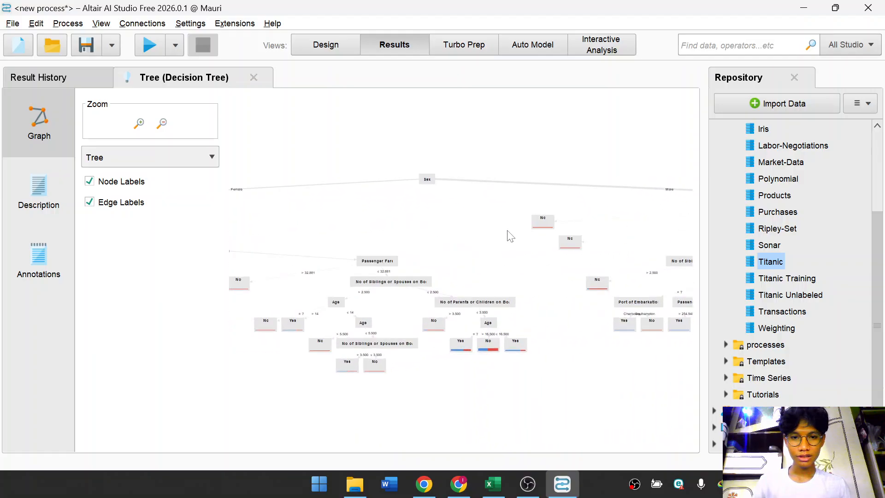
{"action": "left_click_drag", "start_coordinate": [462, 213], "coordinate": [522, 214]}
{"action": "left_click_drag", "start_coordinate": [359, 223], "coordinate": [474, 222]}
{"action": "left_click_drag", "start_coordinate": [555, 226], "coordinate": [507, 240]}
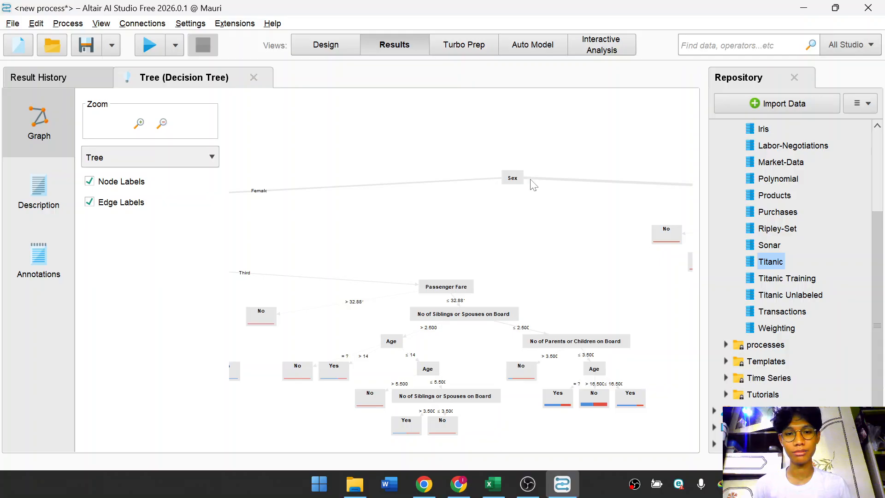
{"action": "left_click_drag", "start_coordinate": [493, 226], "coordinate": [595, 216]}
{"action": "left_click_drag", "start_coordinate": [440, 217], "coordinate": [505, 197]}
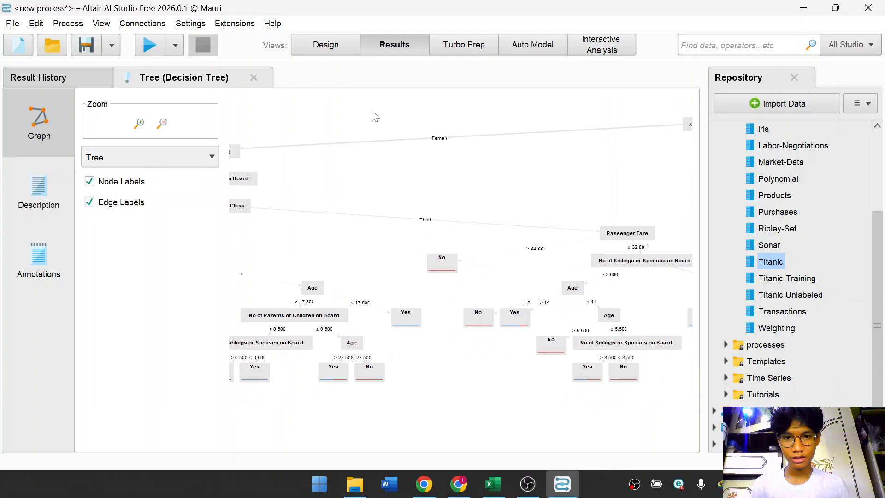
Review the Set Role operator's role list in the design view, then return to the tree results.
{"action": "left_click", "coordinate": [335, 48]}
{"action": "left_click", "coordinate": [417, 241]}
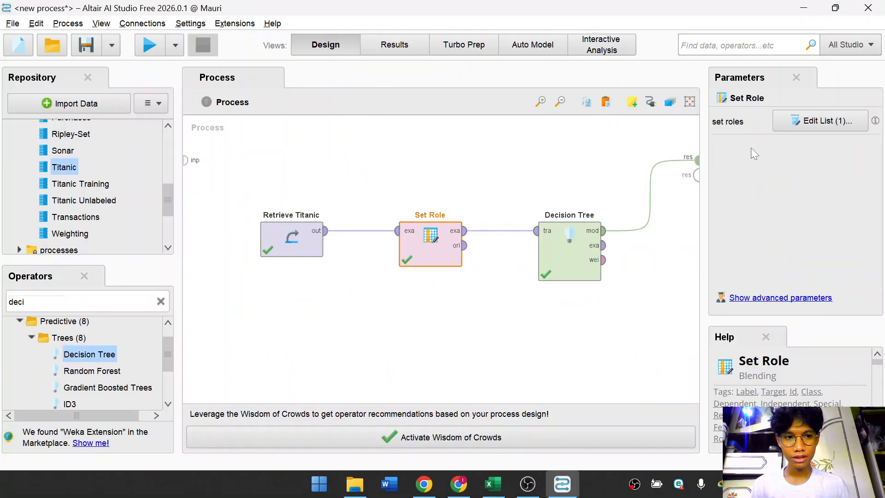
{"action": "left_click", "coordinate": [816, 121]}
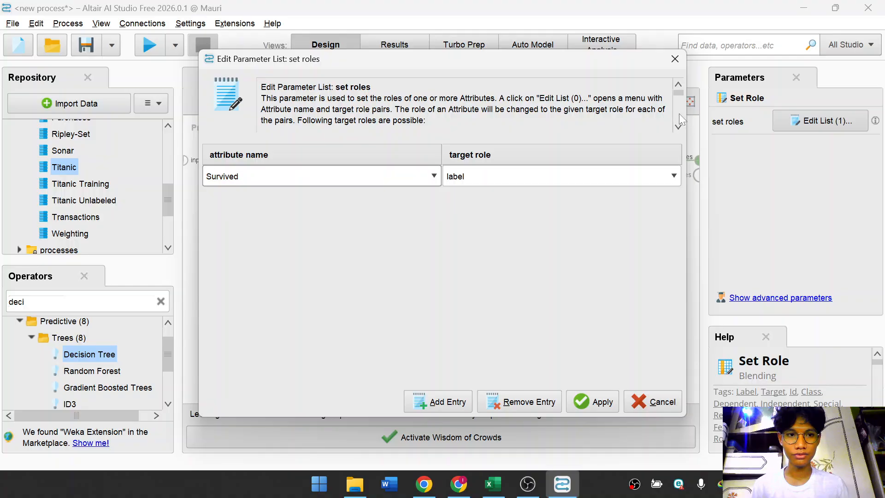
{"action": "left_click", "coordinate": [674, 58]}
{"action": "left_click", "coordinate": [417, 46]}
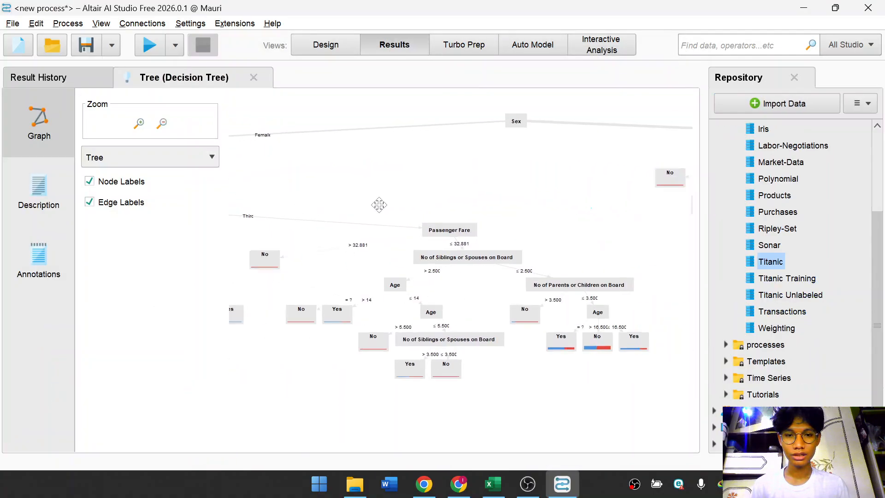
Pan across the decision tree graph to inspect the remaining branches and leaves.
{"action": "left_click_drag", "start_coordinate": [442, 249], "coordinate": [677, 196]}
{"action": "left_click_drag", "start_coordinate": [415, 152], "coordinate": [514, 153]}
{"action": "mouse_move", "coordinate": [453, 163]}
{"action": "left_mouse_down"}
{"action": "mouse_move", "coordinate": [555, 157]}
{"action": "mouse_move", "coordinate": [451, 154]}
{"action": "left_mouse_up"}
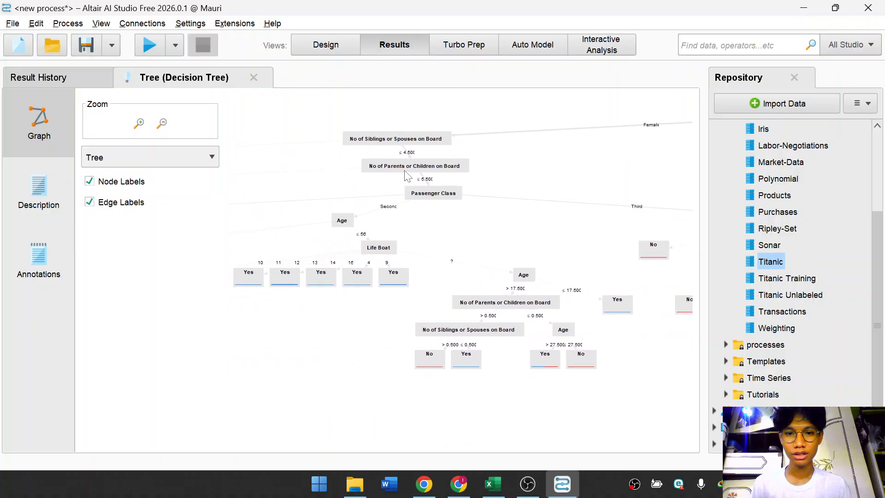
{"action": "left_click_drag", "start_coordinate": [464, 258], "coordinate": [468, 221]}
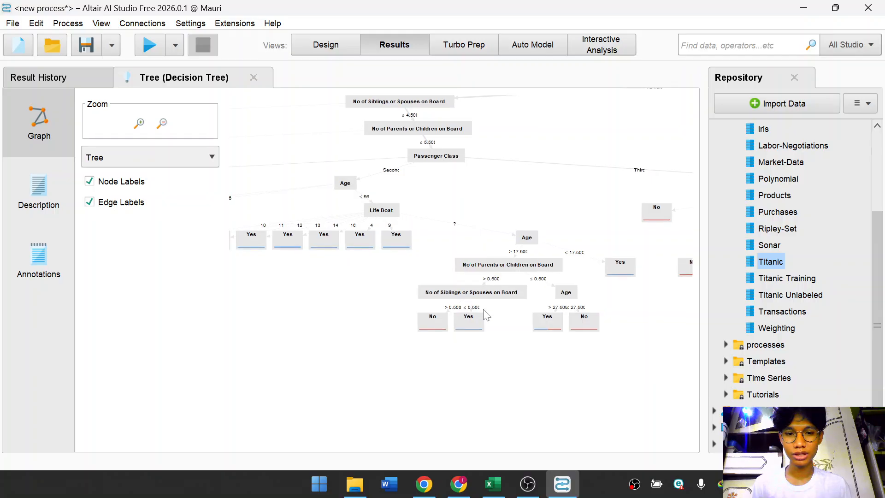
{"action": "left_click_drag", "start_coordinate": [410, 204], "coordinate": [507, 191]}
{"action": "left_click_drag", "start_coordinate": [412, 242], "coordinate": [477, 200]}
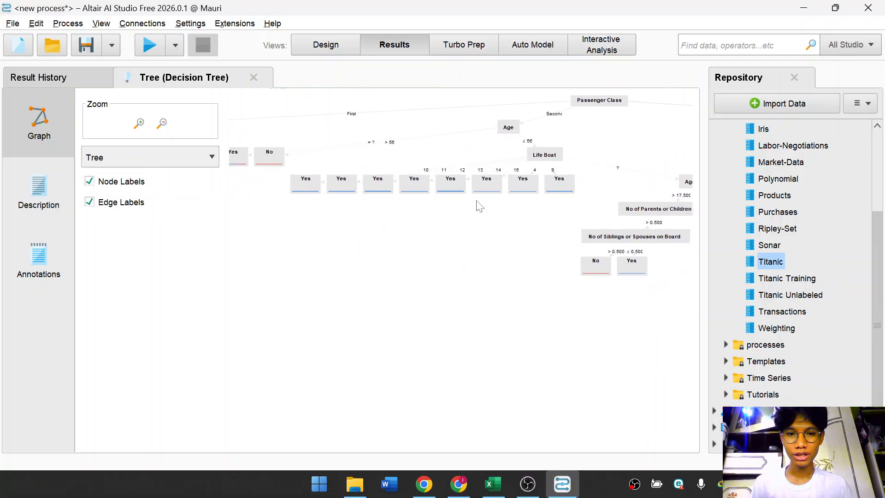
{"action": "left_click_drag", "start_coordinate": [502, 231], "coordinate": [381, 199]}
{"action": "left_click_drag", "start_coordinate": [430, 184], "coordinate": [453, 213]}
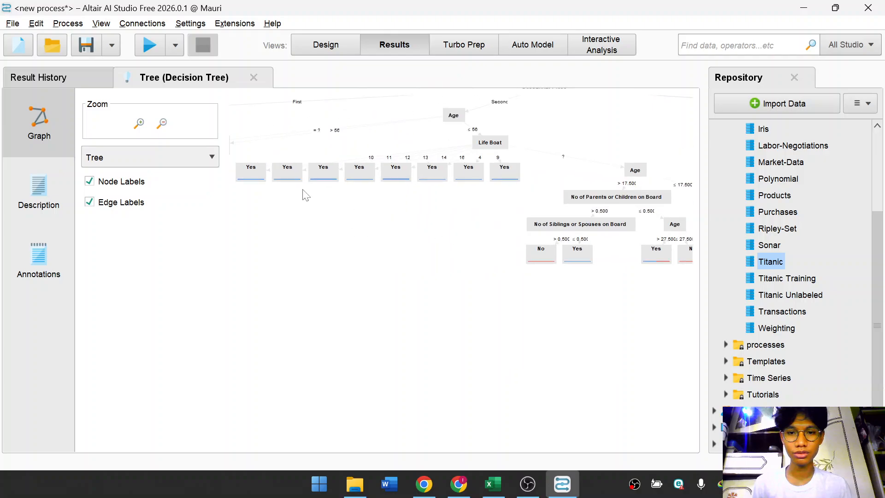
{"action": "left_click_drag", "start_coordinate": [327, 212], "coordinate": [207, 209]}
{"action": "left_click_drag", "start_coordinate": [399, 215], "coordinate": [325, 226]}
{"action": "left_click_drag", "start_coordinate": [472, 203], "coordinate": [339, 227]}
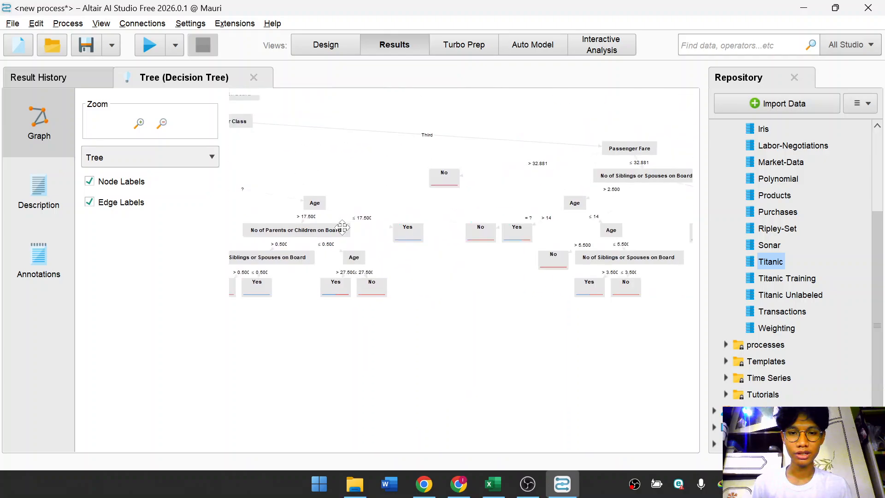
{"action": "left_click_drag", "start_coordinate": [479, 229], "coordinate": [353, 243]}
{"action": "left_click_drag", "start_coordinate": [438, 239], "coordinate": [256, 247]}
{"action": "left_click_drag", "start_coordinate": [490, 230], "coordinate": [506, 218]}
{"action": "left_click_drag", "start_coordinate": [556, 204], "coordinate": [517, 249]}
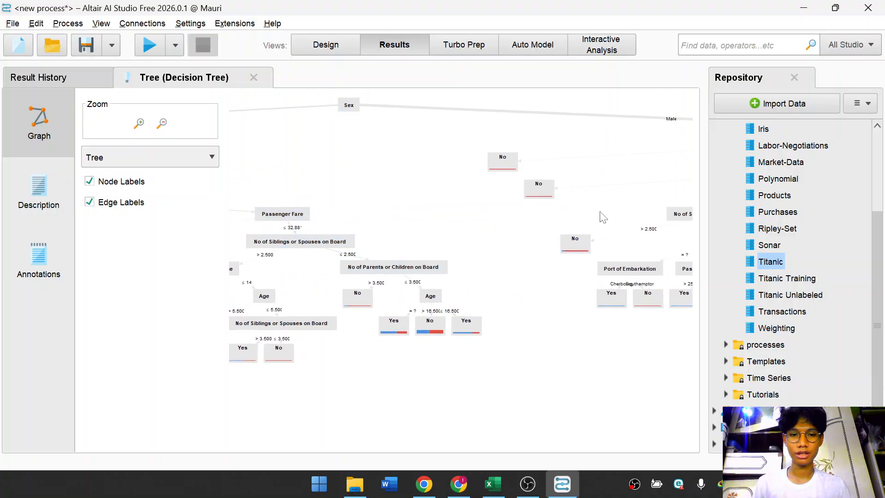
{"action": "left_click_drag", "start_coordinate": [608, 142], "coordinate": [405, 196]}
{"action": "left_click_drag", "start_coordinate": [592, 193], "coordinate": [489, 204]}
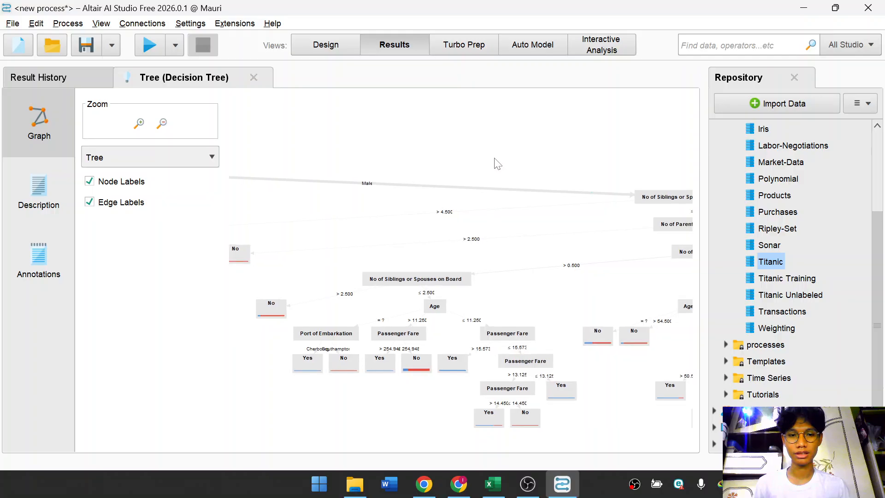
{"action": "left_click_drag", "start_coordinate": [505, 152], "coordinate": [339, 166]}
{"action": "left_click_drag", "start_coordinate": [648, 166], "coordinate": [455, 162]}
{"action": "left_click_drag", "start_coordinate": [584, 217], "coordinate": [616, 206]}
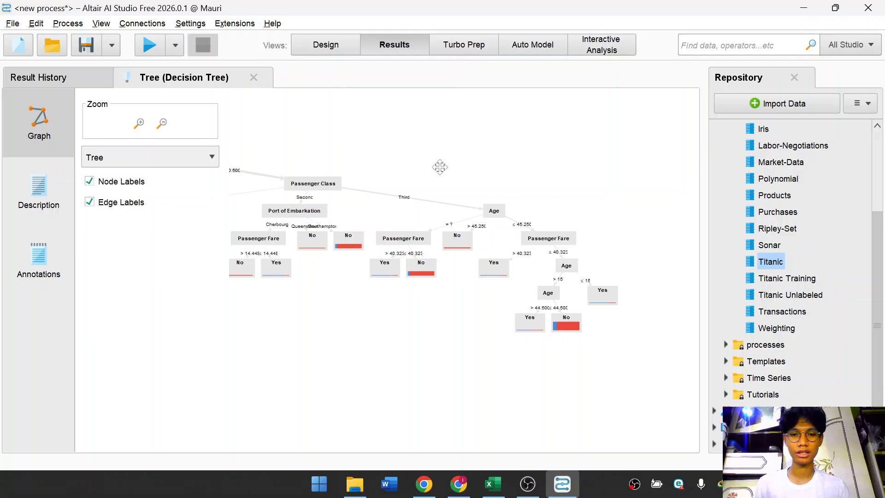
{"action": "left_click_drag", "start_coordinate": [440, 165], "coordinate": [654, 226]}
{"action": "left_click_drag", "start_coordinate": [417, 151], "coordinate": [566, 169]}
{"action": "left_click_drag", "start_coordinate": [357, 172], "coordinate": [509, 197]}
{"action": "left_click_drag", "start_coordinate": [440, 146], "coordinate": [661, 169]}
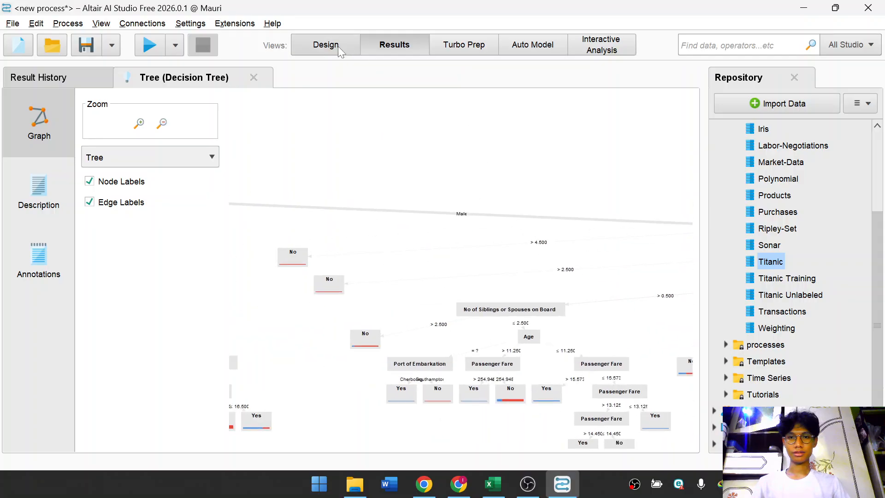
Return to the process design and clear the operator search field.
{"action": "left_click", "coordinate": [325, 45]}
{"action": "left_click", "coordinate": [560, 244]}
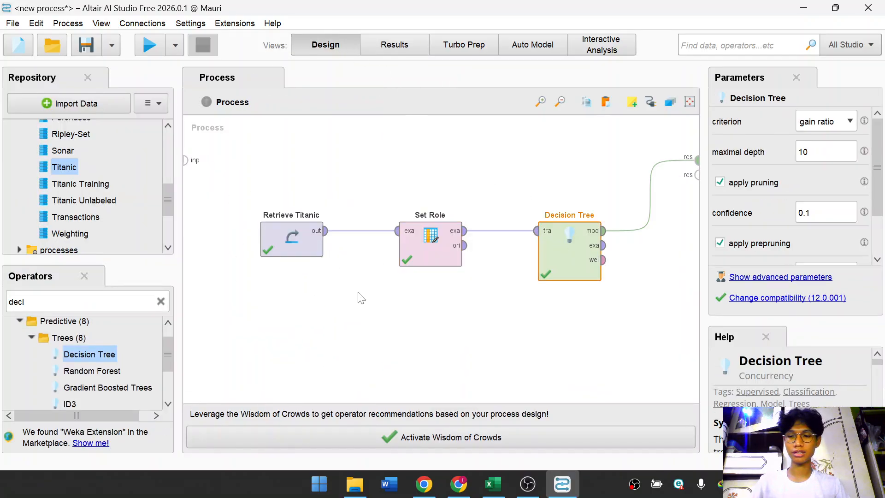
{"action": "left_click_drag", "start_coordinate": [101, 354], "coordinate": [137, 355]}
{"action": "scroll", "coordinate": [89, 354], "scroll_direction": "down", "scroll_amount": 2}
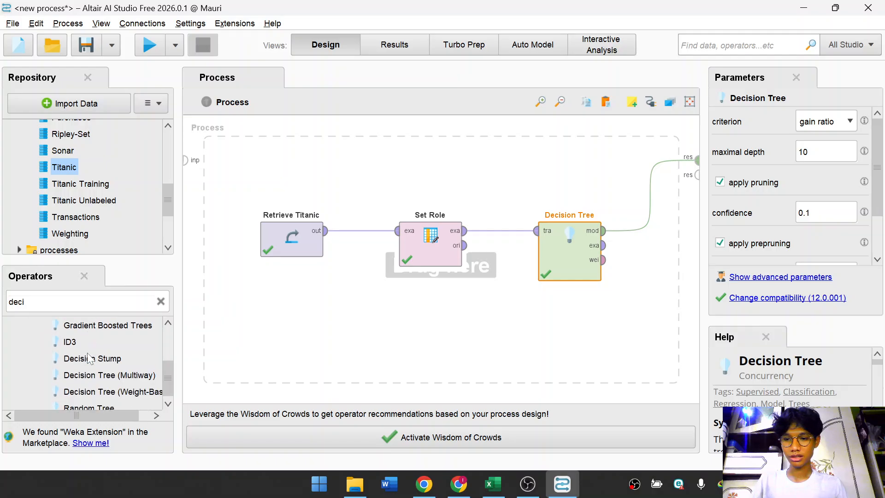
{"action": "left_click", "coordinate": [161, 301]}
{"action": "left_click", "coordinate": [360, 313]}
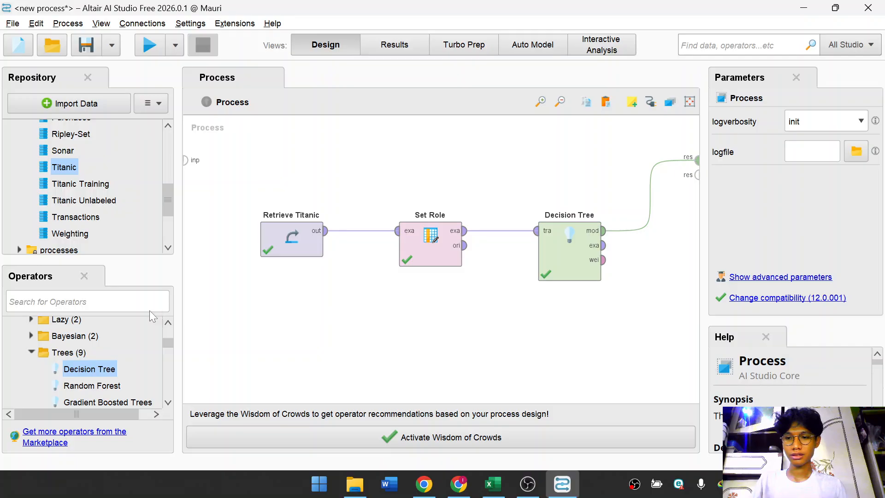
Collapse the Trees folder and add a comment note below the process operators.
{"action": "left_click_drag", "start_coordinate": [89, 369], "coordinate": [64, 370]}
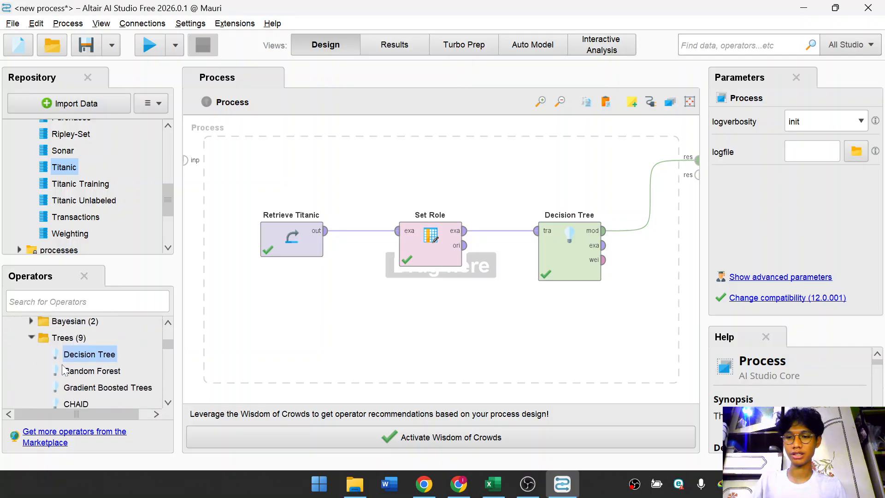
{"action": "left_click", "coordinate": [31, 331]}
{"action": "double_click", "coordinate": [311, 321]}
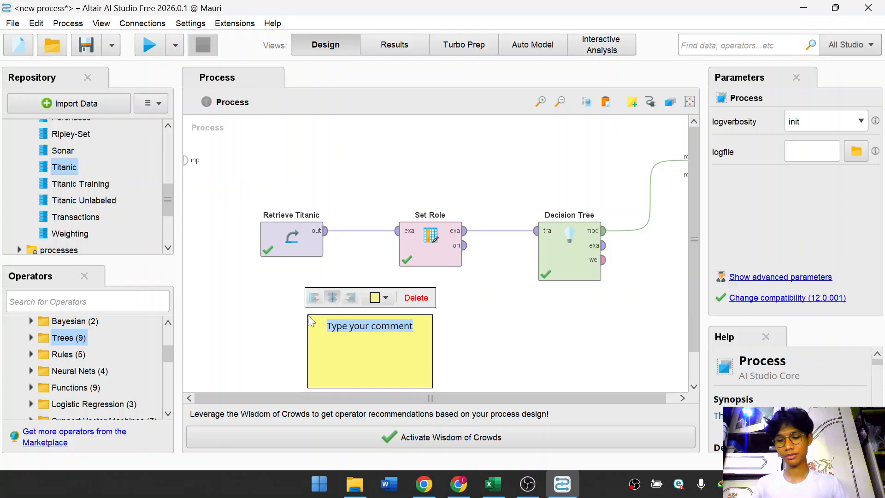
{"action": "left_click", "coordinate": [508, 333]}
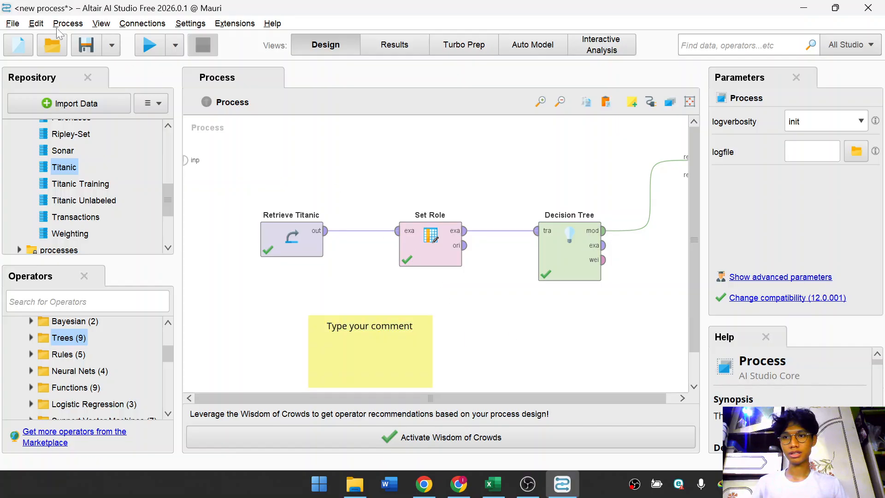
Start a new process without saving changes to the current one.
{"action": "left_click", "coordinate": [12, 24]}
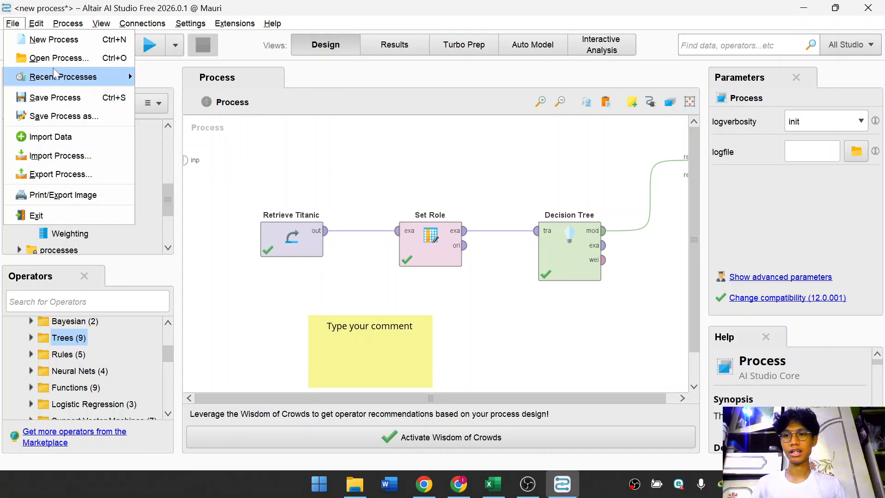
{"action": "left_click", "coordinate": [76, 42]}
{"action": "left_click", "coordinate": [216, 138]}
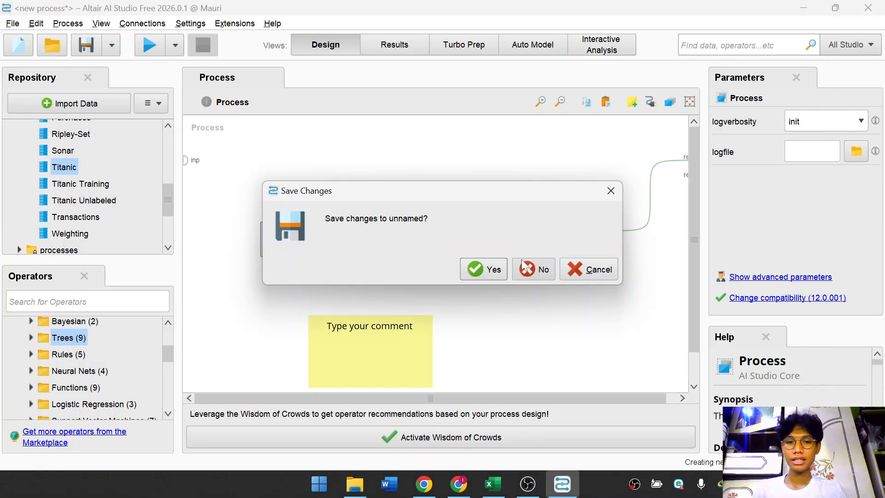
{"action": "left_click", "coordinate": [551, 269]}
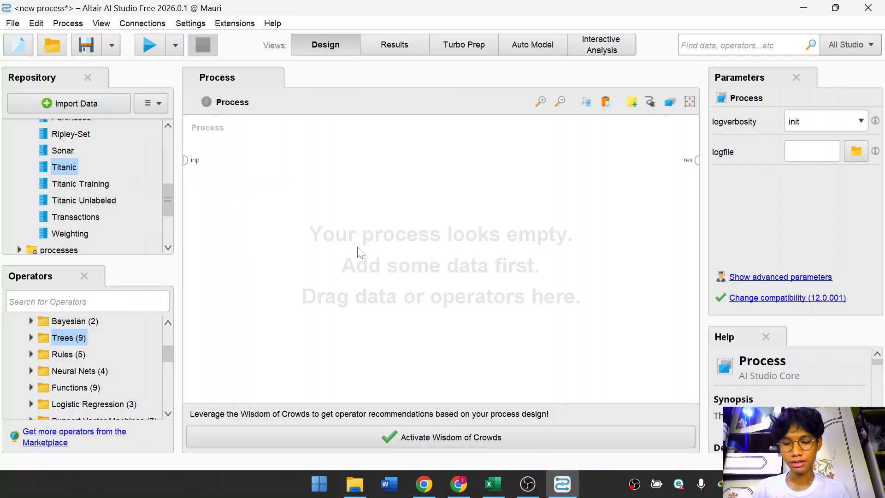
Collapse the data and Samples folders in the repository tree.
{"action": "scroll", "coordinate": [69, 184], "scroll_direction": "up", "scroll_amount": 5}
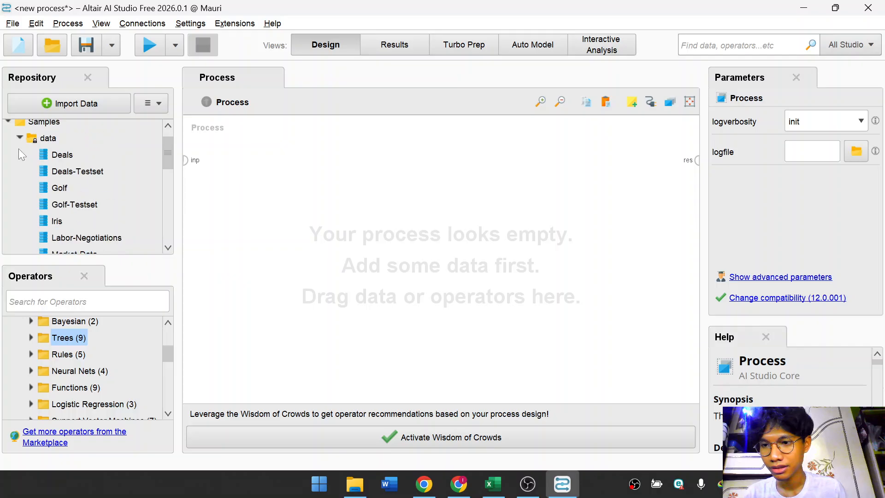
{"action": "left_click", "coordinate": [20, 138]}
{"action": "scroll", "coordinate": [22, 140], "scroll_direction": "up", "scroll_amount": 2}
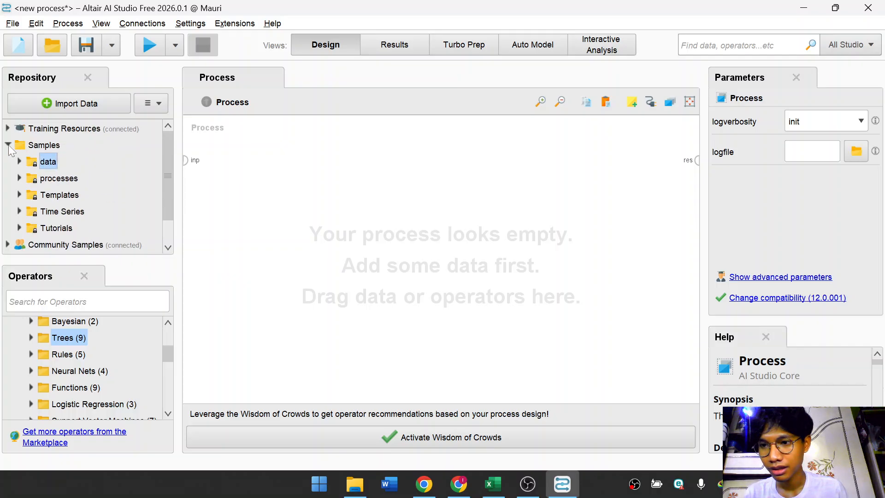
{"action": "double_click", "coordinate": [21, 145]}
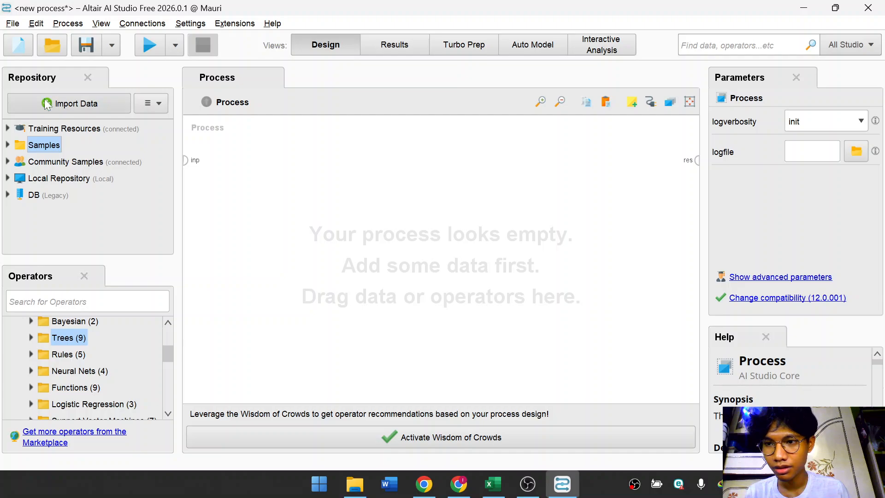
Import data from the computer, choosing data_pelanggan.csv in the Coba_Rapidminer folder and continuing to the format step.
{"action": "left_click", "coordinate": [13, 24]}
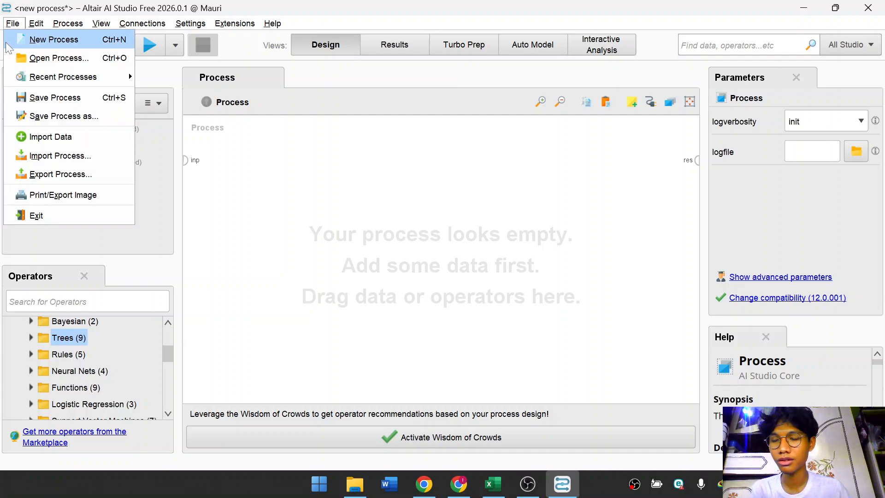
{"action": "left_click", "coordinate": [63, 139]}
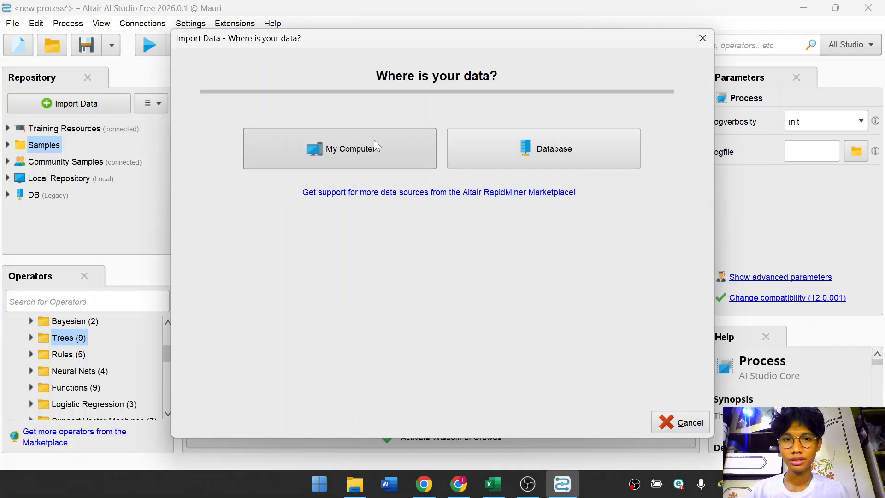
{"action": "left_click", "coordinate": [408, 147]}
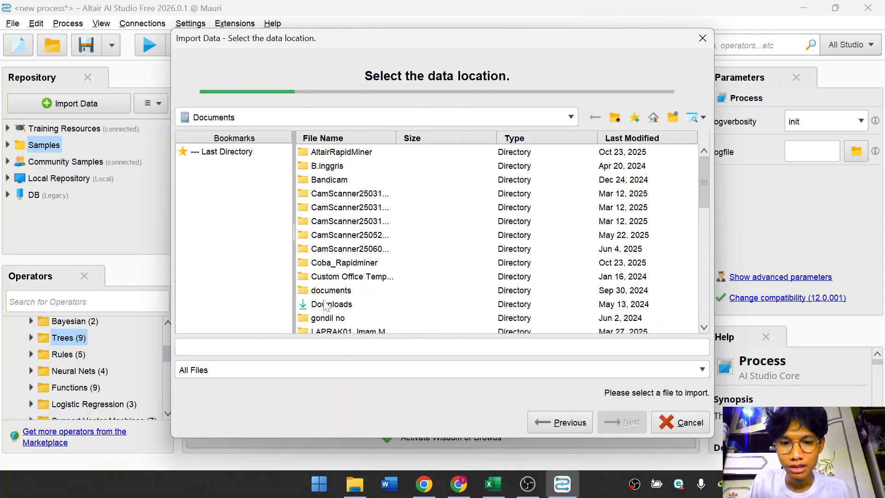
{"action": "double_click", "coordinate": [360, 263]}
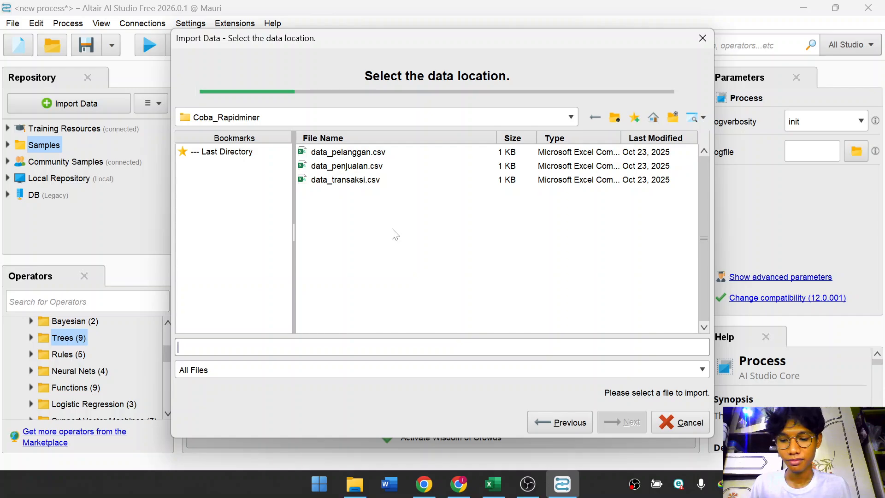
{"action": "left_click", "coordinate": [383, 156]}
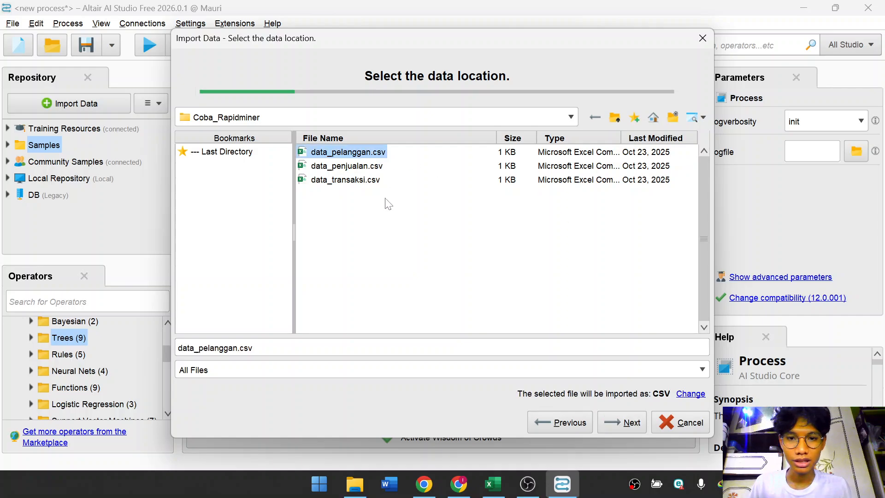
{"action": "left_click", "coordinate": [371, 166]}
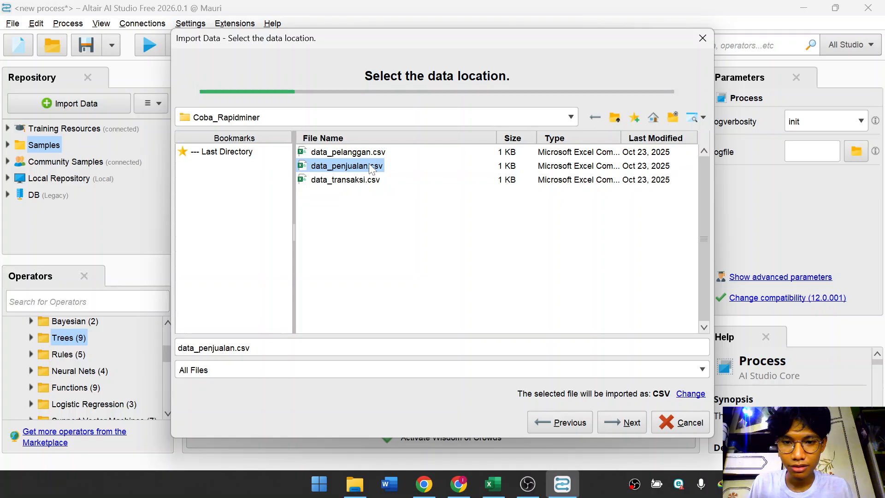
{"action": "left_click", "coordinate": [373, 152]}
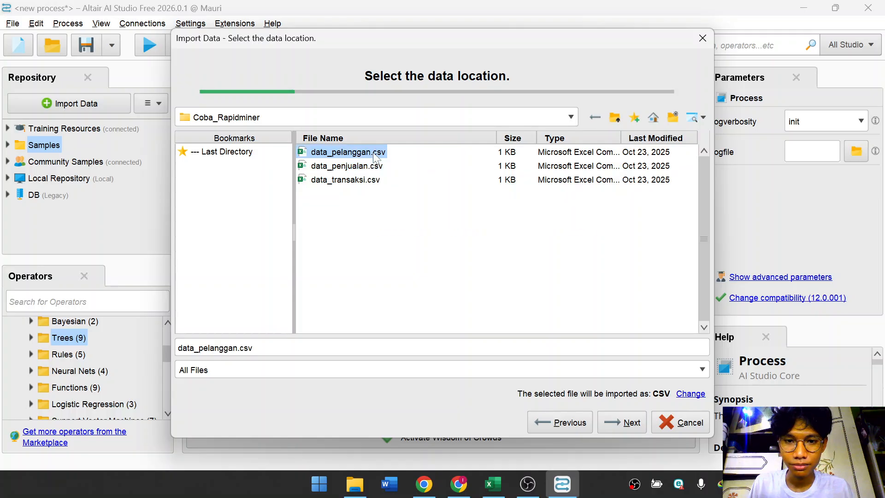
{"action": "left_click", "coordinate": [627, 424]}
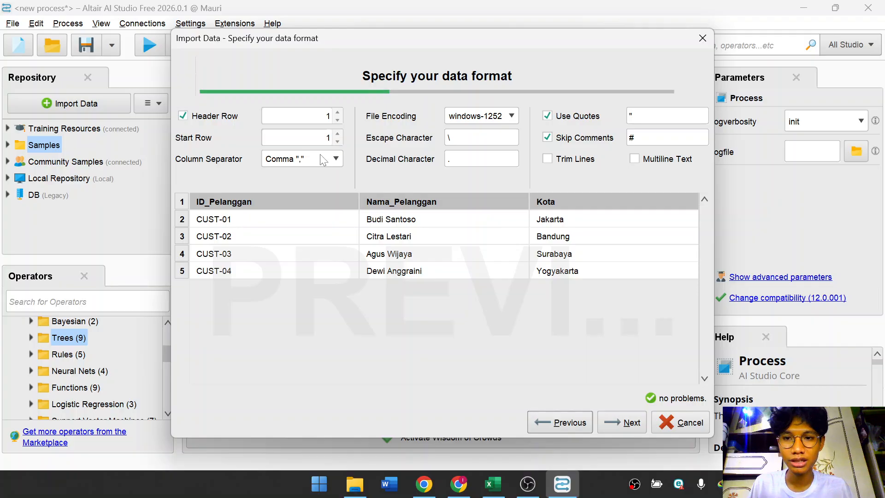
Try switching the column separator to Semicolon.
{"action": "left_click", "coordinate": [338, 158]}
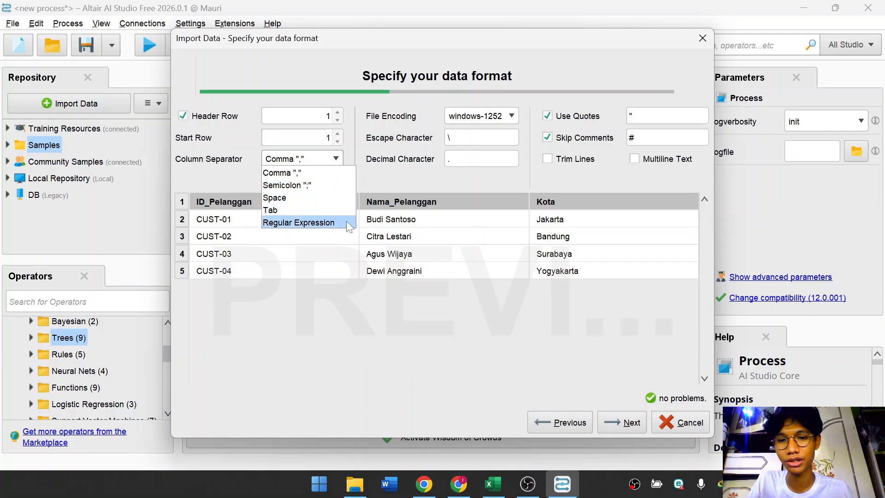
{"action": "left_click", "coordinate": [362, 174]}
{"action": "left_click", "coordinate": [338, 162]}
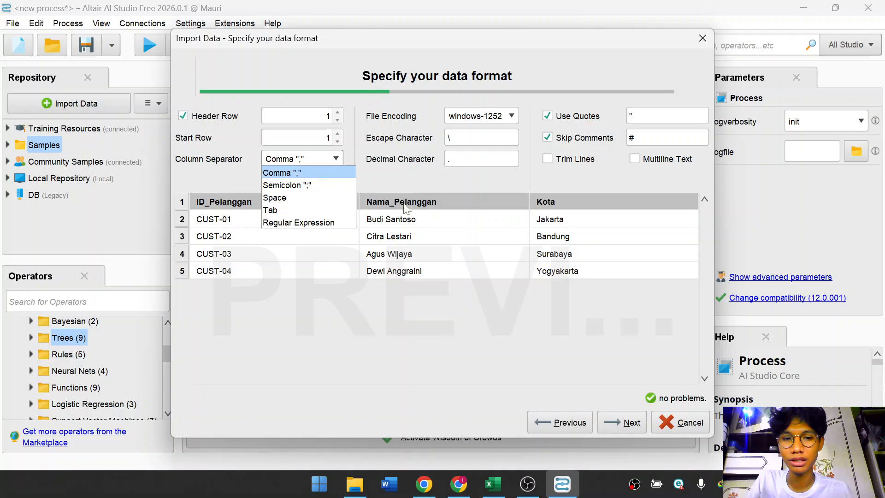
{"action": "left_click", "coordinate": [396, 240]}
{"action": "left_click", "coordinate": [342, 165]}
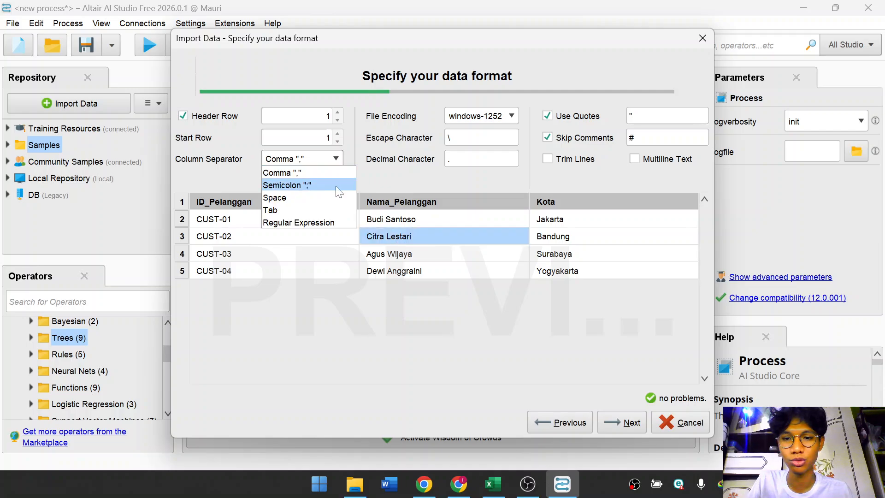
{"action": "left_click", "coordinate": [382, 174]}
{"action": "left_click", "coordinate": [337, 160]}
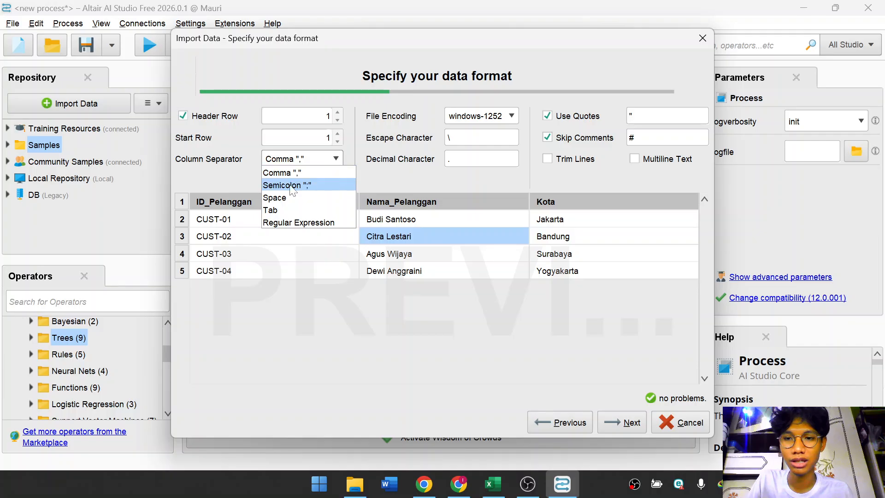
{"action": "left_click", "coordinate": [322, 183]}
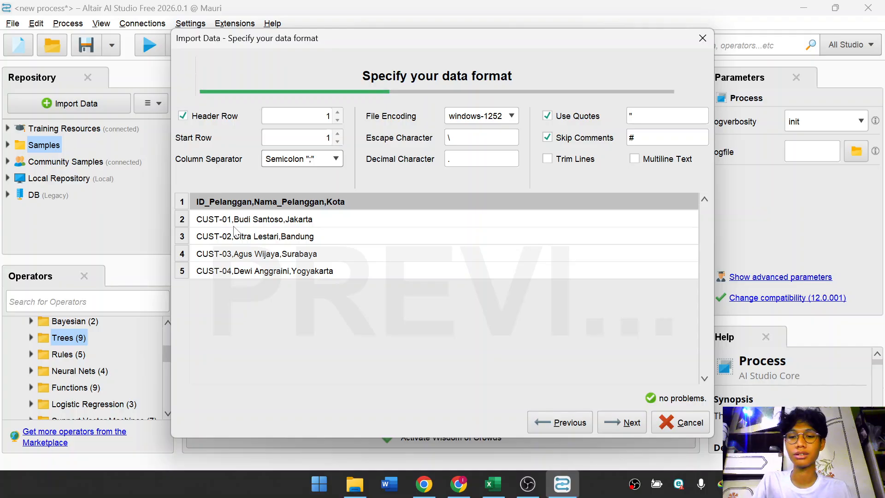
Set the column separator back to Comma and continue to the column formatting step.
{"action": "left_click", "coordinate": [335, 159]}
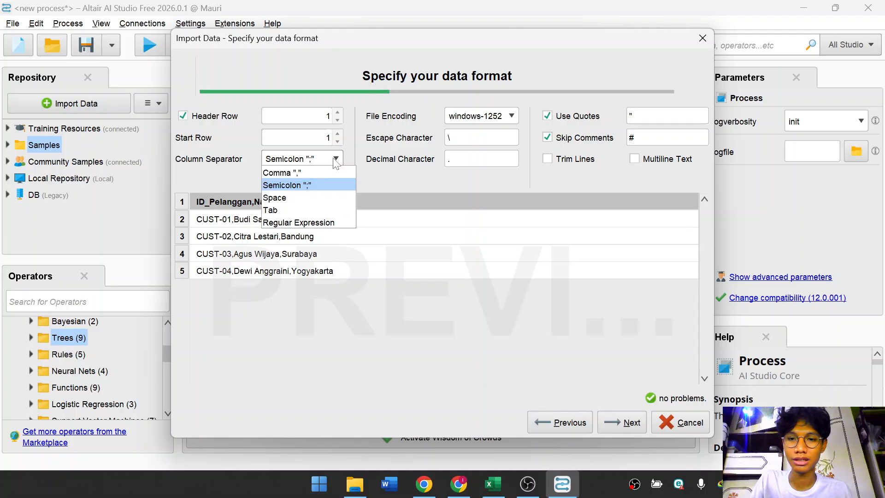
{"action": "left_click", "coordinate": [329, 185]}
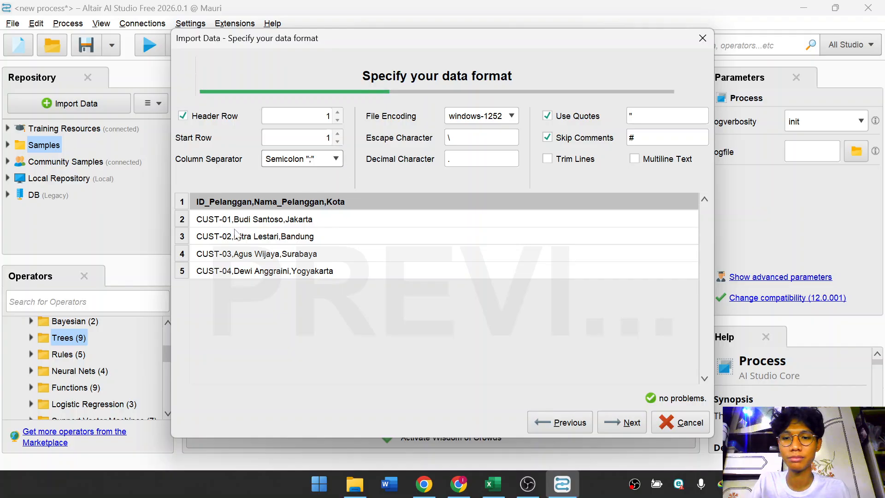
{"action": "left_click", "coordinate": [336, 159]}
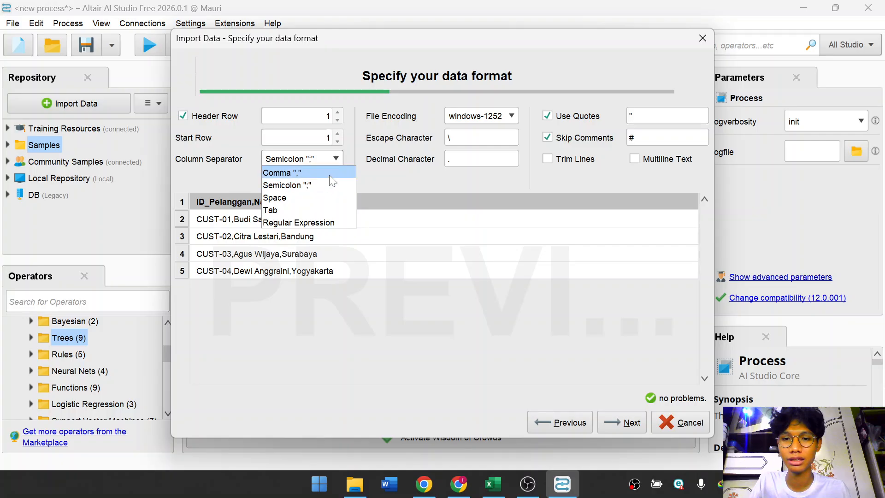
{"action": "left_click", "coordinate": [323, 172]}
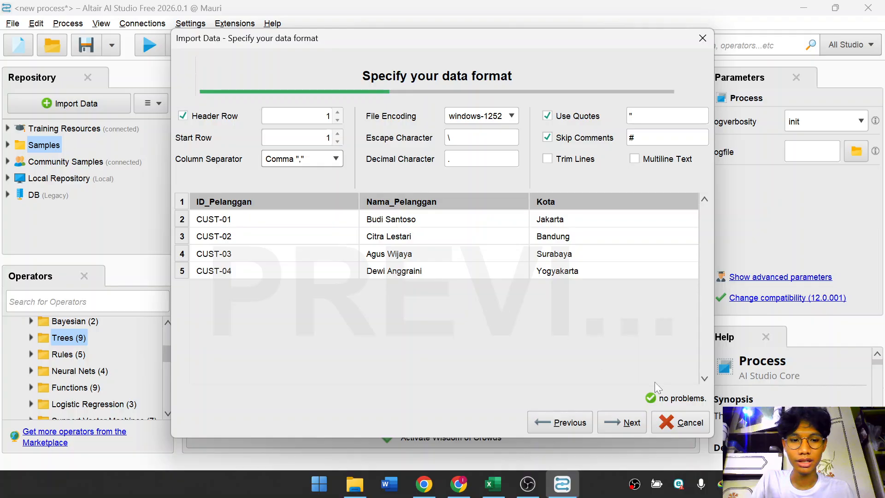
{"action": "left_click", "coordinate": [622, 422]}
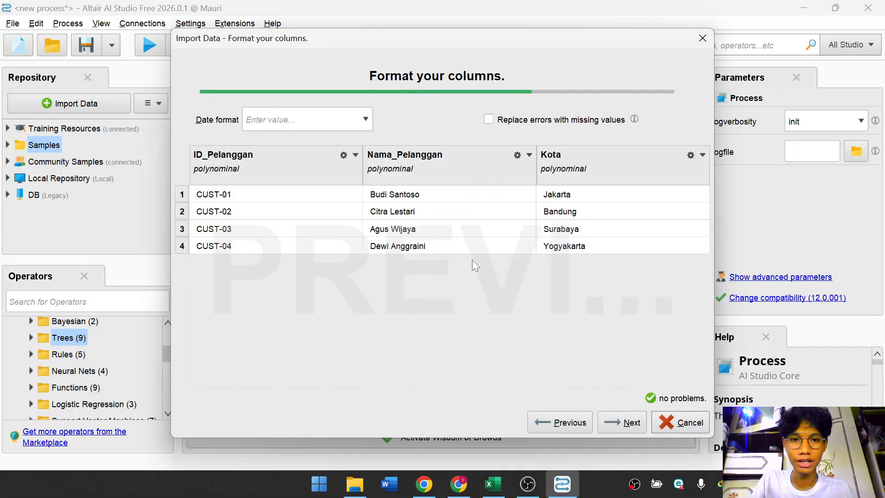
{"action": "left_click", "coordinate": [355, 160]}
{"action": "mouse_move", "coordinate": [361, 174]}
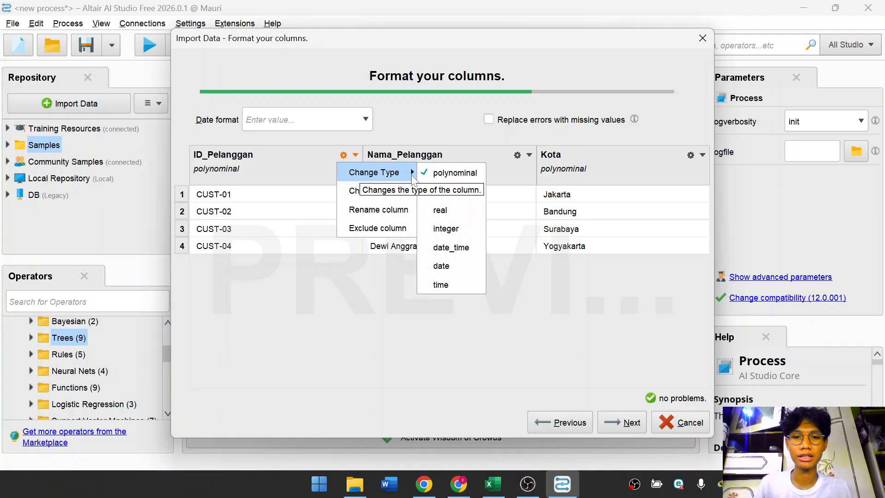
{"action": "left_click", "coordinate": [287, 291]}
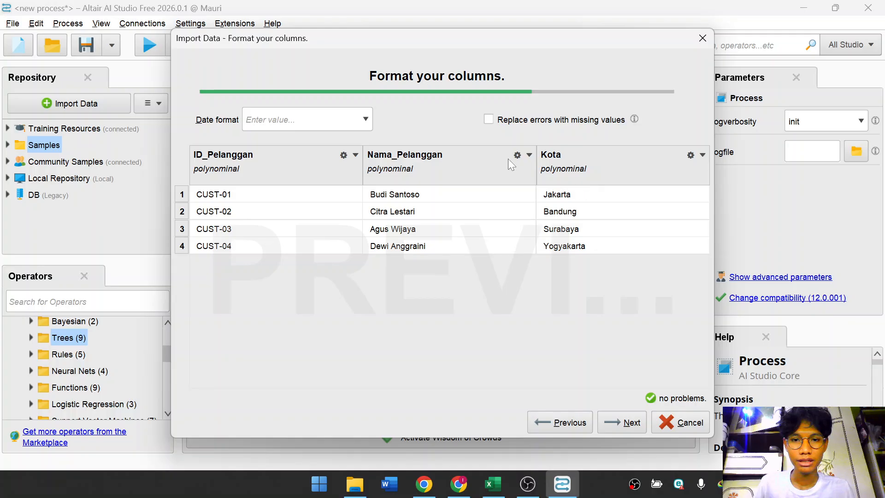
Change the Nama_Pelanggan column's type to integer.
{"action": "left_click", "coordinate": [529, 157]}
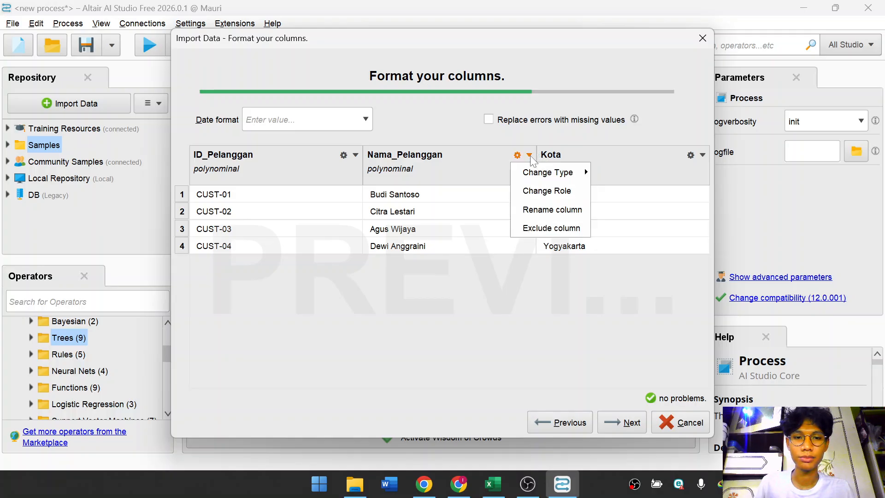
{"action": "mouse_move", "coordinate": [542, 175]}
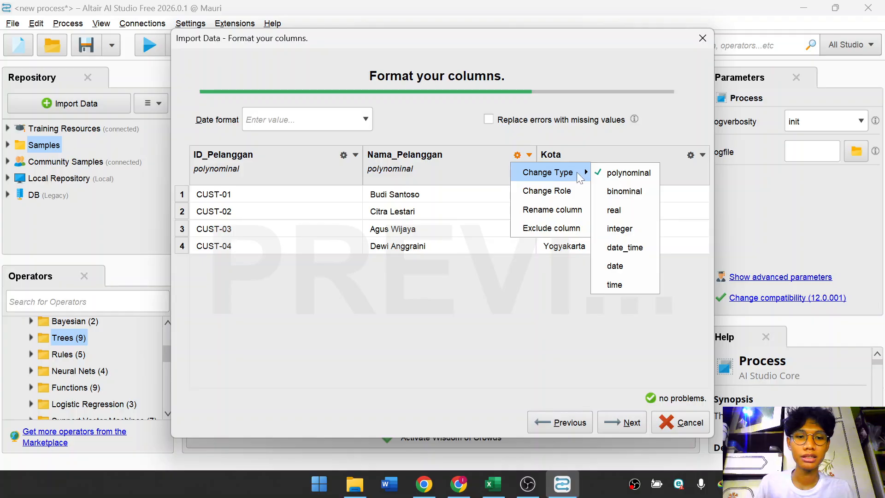
{"action": "left_click", "coordinate": [635, 228]}
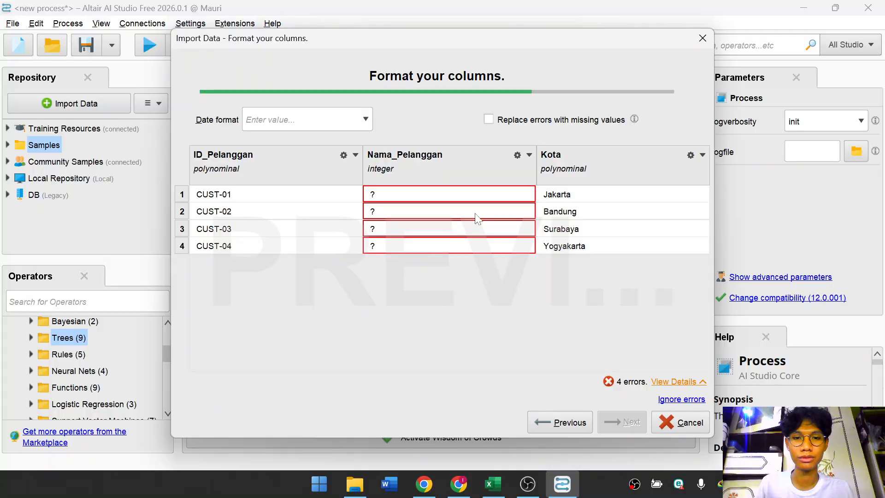
Open the Change Role dialog for the Nama_Pelanggan column and close it without entering a role.
{"action": "left_click", "coordinate": [529, 154]}
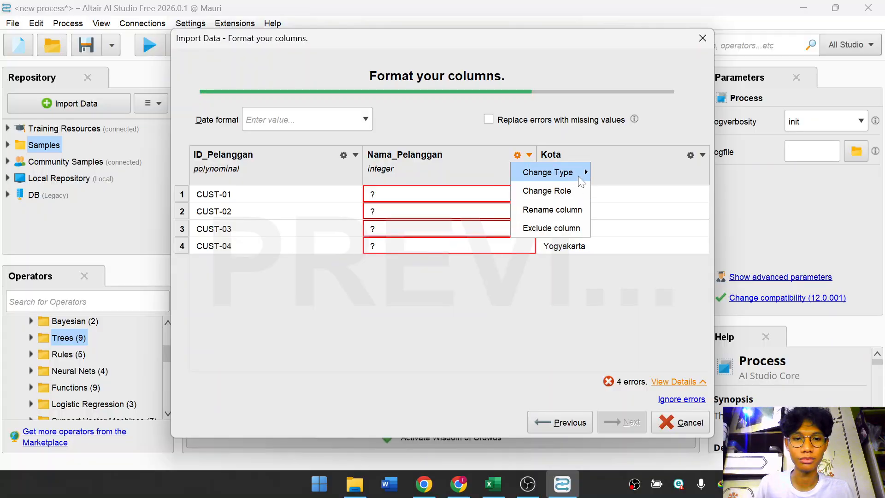
{"action": "mouse_move", "coordinate": [553, 171]}
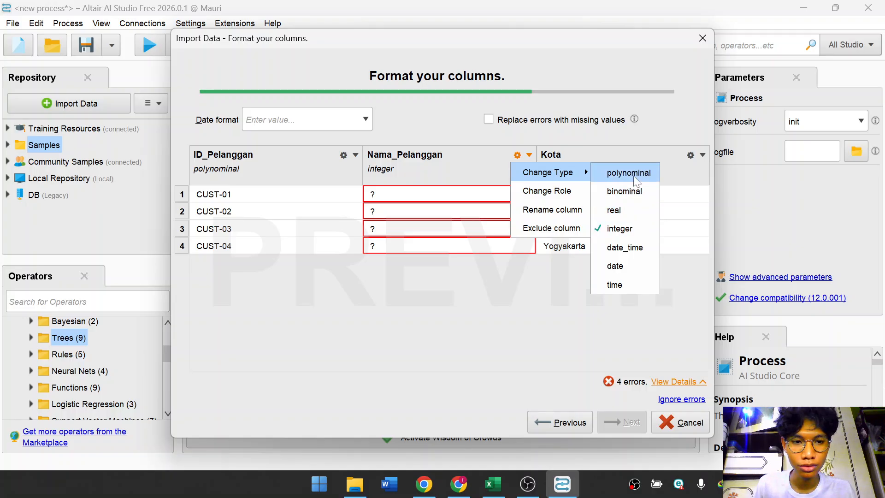
{"action": "left_click", "coordinate": [579, 184]}
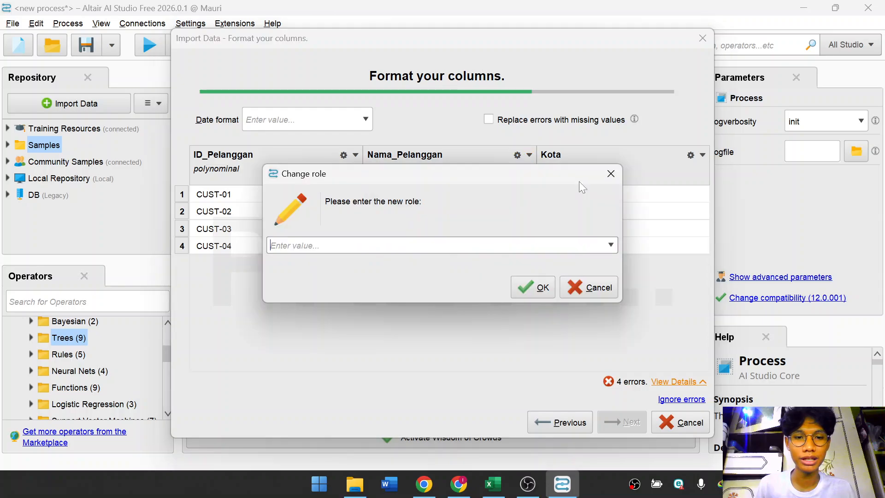
{"action": "left_click", "coordinate": [611, 173]}
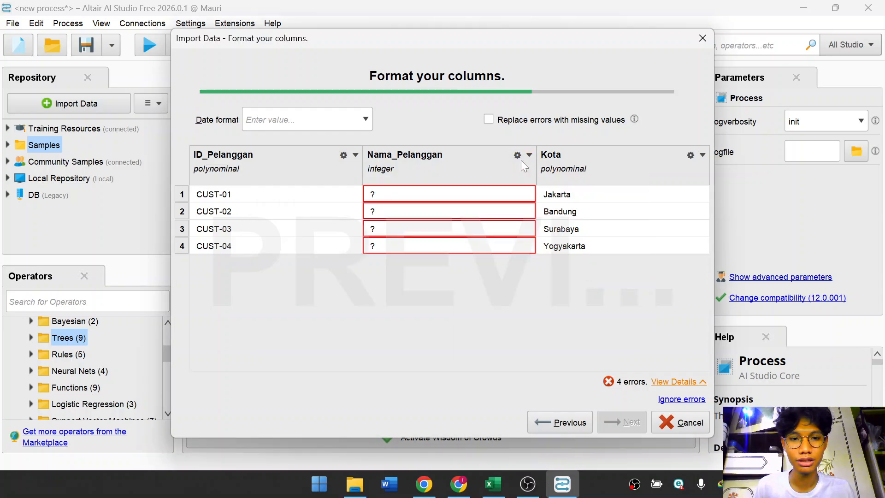
Change the Nama_Pelanggan column's type back to polynominal and continue to the storage location step.
{"action": "left_click", "coordinate": [529, 155]}
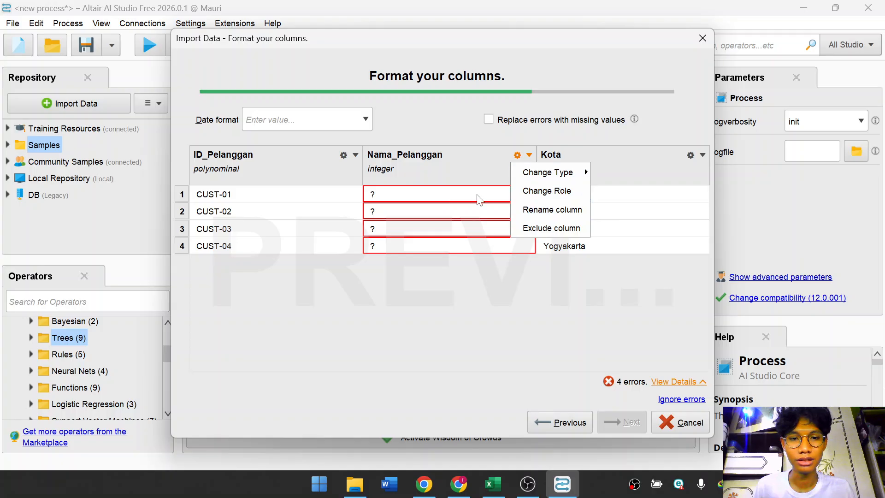
{"action": "mouse_move", "coordinate": [553, 179]}
{"action": "left_click", "coordinate": [619, 176]}
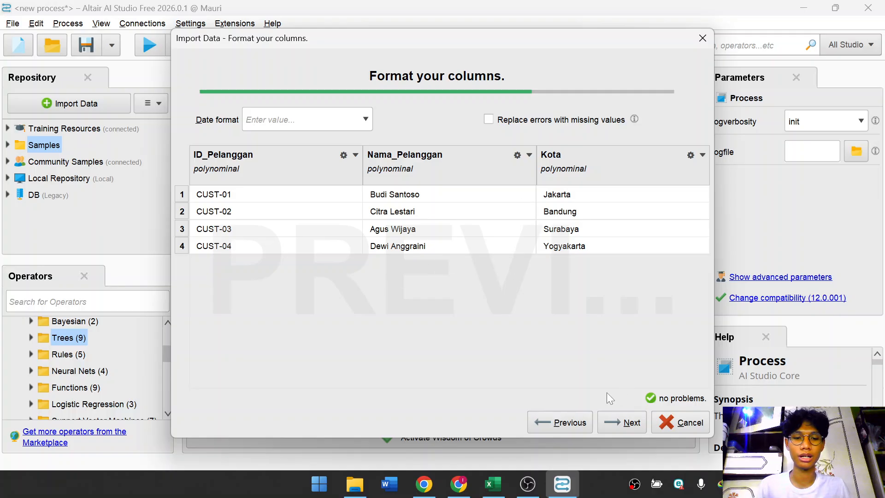
{"action": "left_click", "coordinate": [623, 421]}
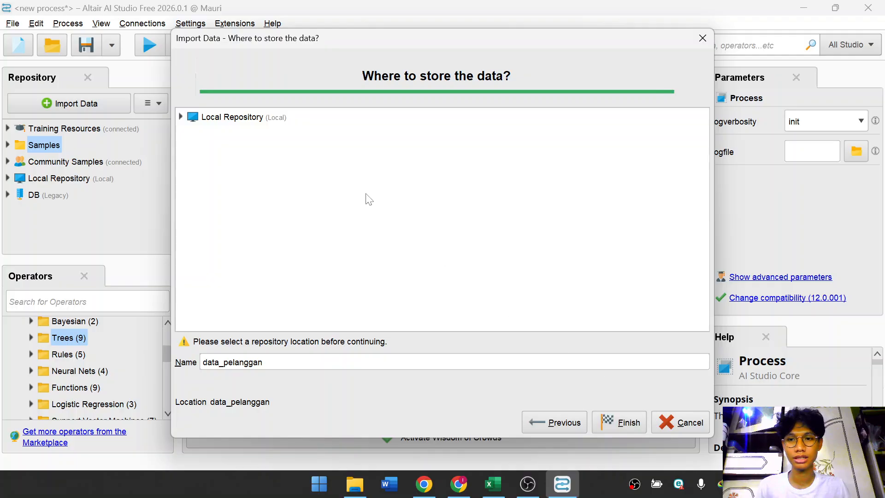
Store the imported data as data_pelanggan in the Local Repository's data folder and finish the import.
{"action": "left_click", "coordinate": [275, 118]}
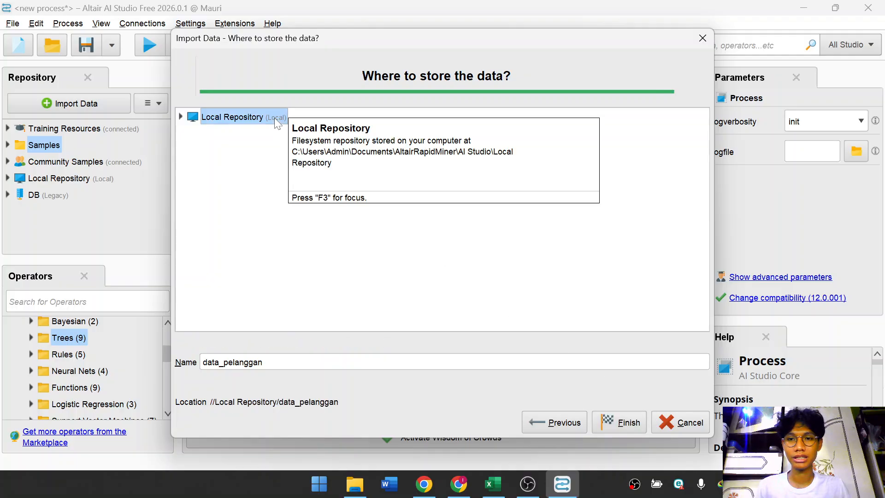
{"action": "left_click", "coordinate": [183, 117]}
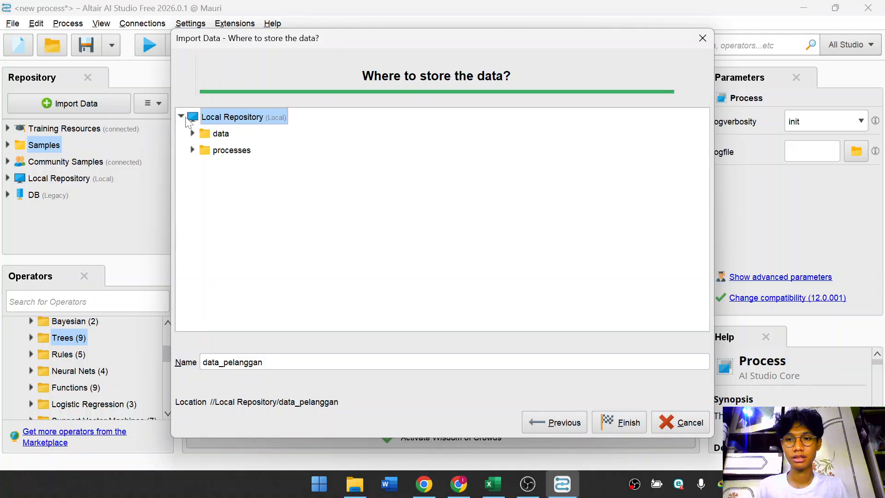
{"action": "left_click", "coordinate": [195, 134]}
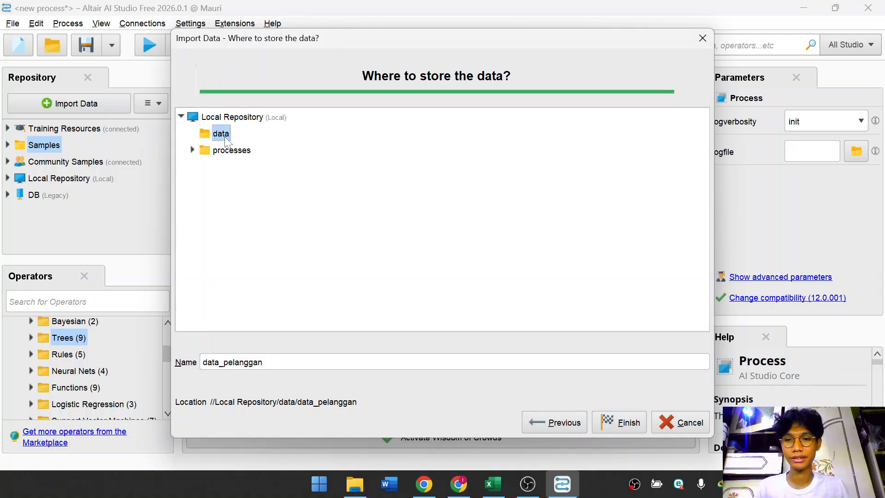
{"action": "left_click", "coordinate": [286, 362]}
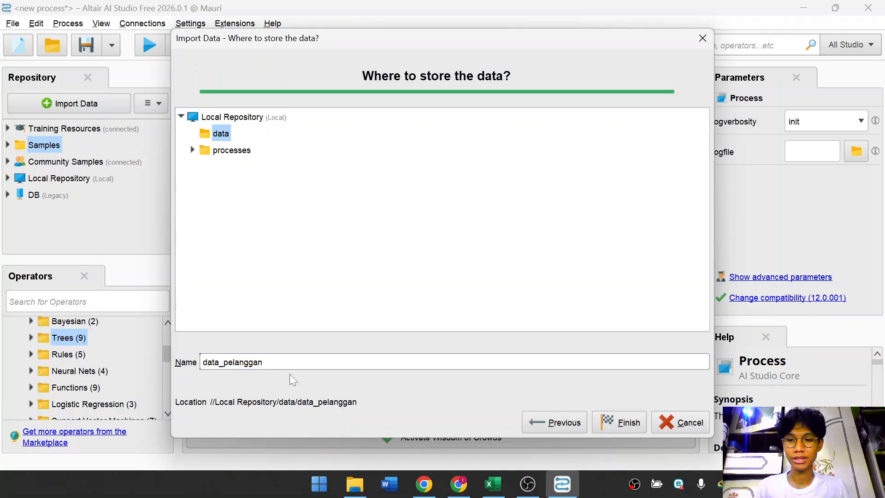
{"action": "left_click", "coordinate": [615, 423]}
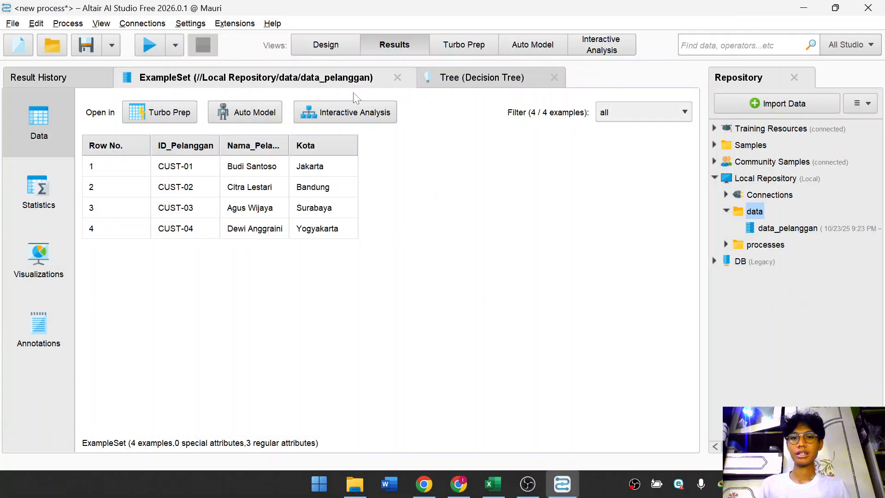
Switch back and forth between the Results view of the imported example set and the Design view.
{"action": "left_click", "coordinate": [345, 46]}
{"action": "left_click", "coordinate": [393, 45]}
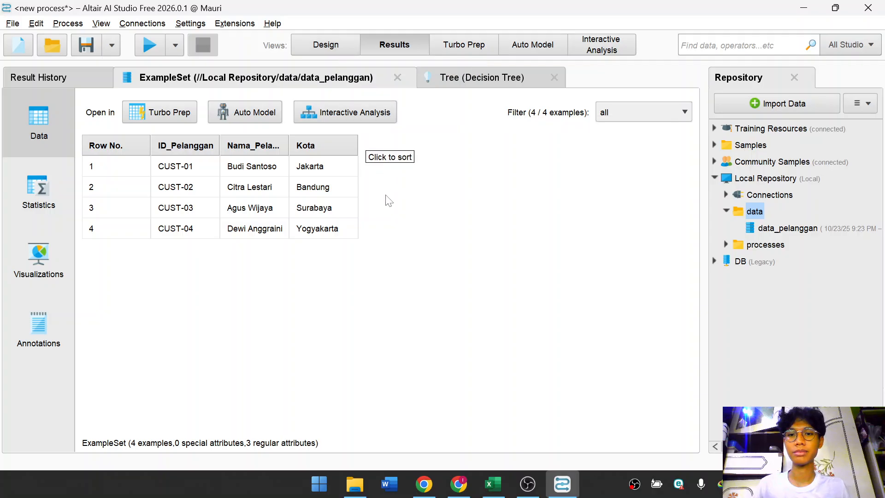
{"action": "left_click", "coordinate": [352, 43]}
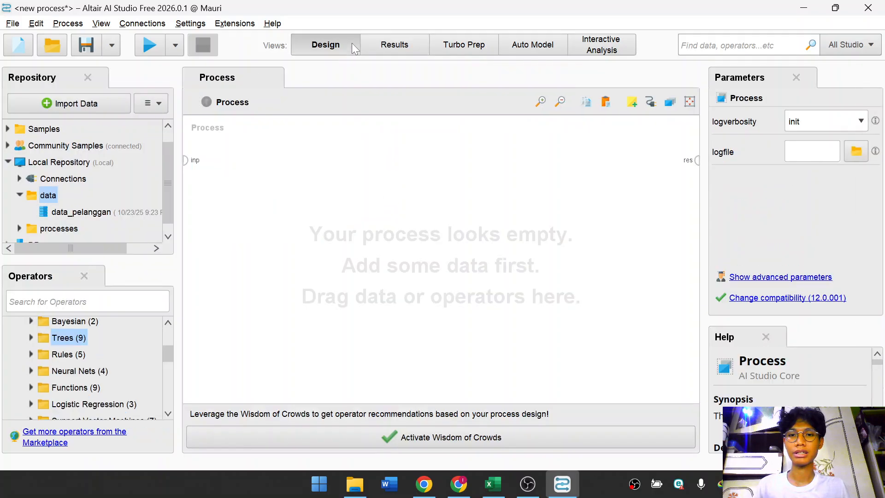
{"action": "left_click", "coordinate": [402, 49]}
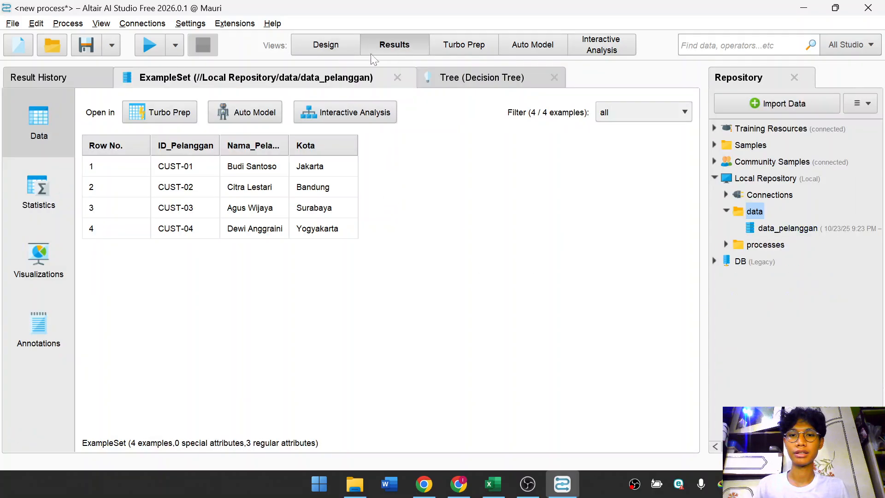
{"action": "left_click", "coordinate": [309, 44]}
{"action": "left_click", "coordinate": [394, 48]}
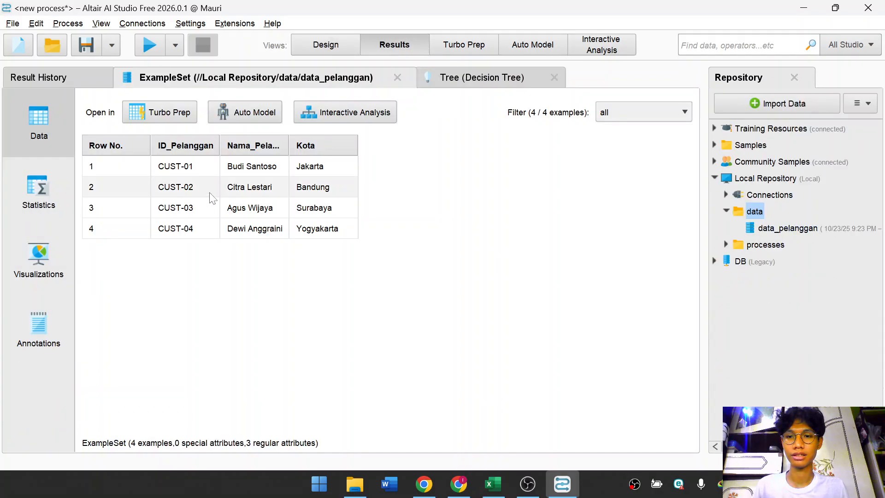
{"action": "left_click", "coordinate": [325, 45]}
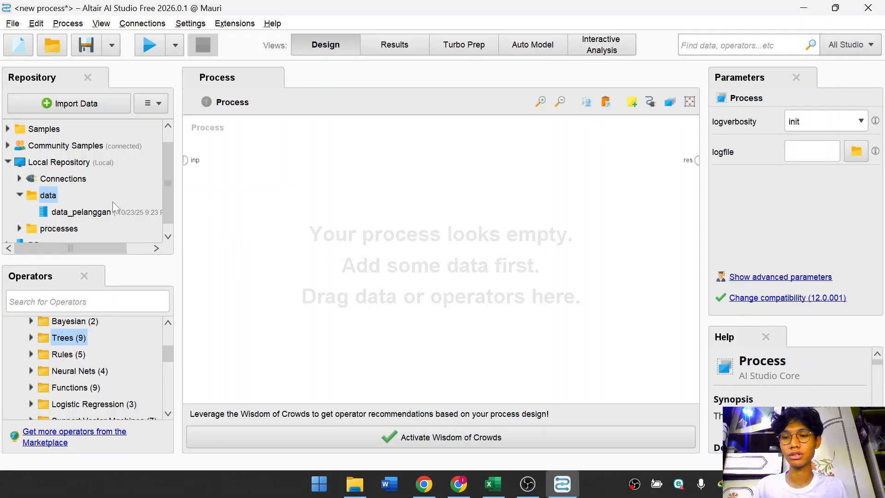
Add the data_pelanggan repository entry to the empty process as a Retrieve operator.
{"action": "left_click", "coordinate": [67, 215]}
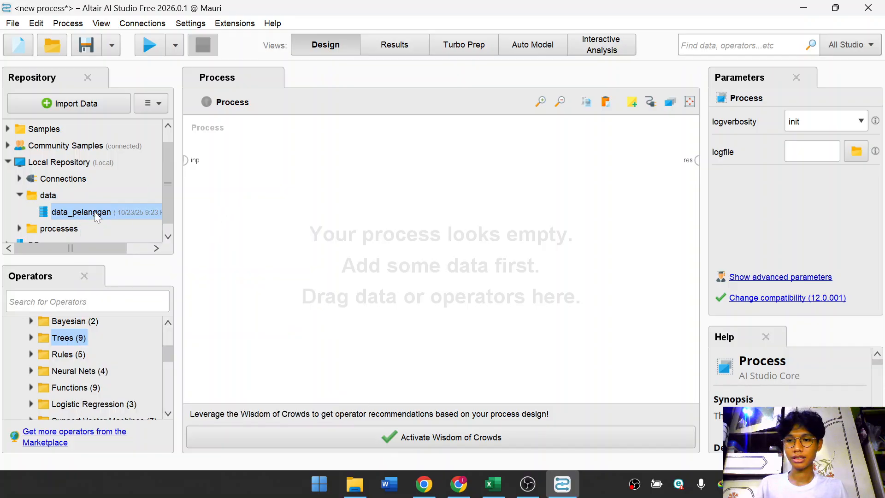
{"action": "mouse_move", "coordinate": [106, 213]}
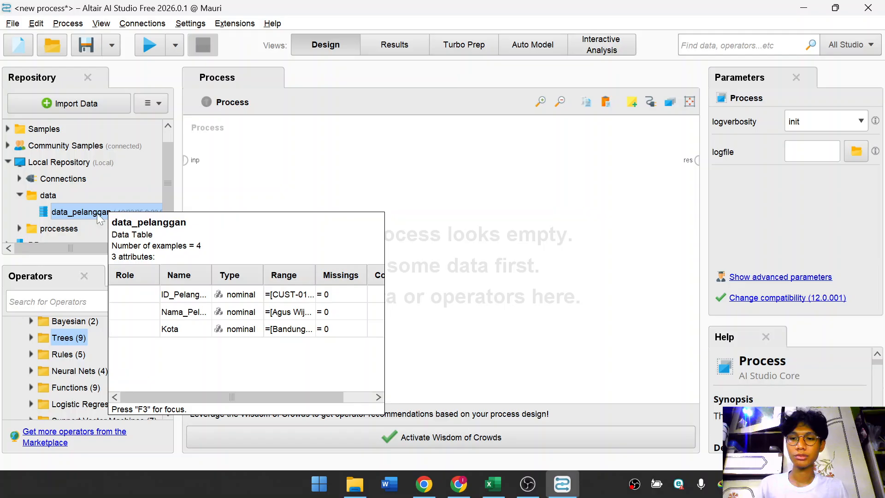
{"action": "left_click_drag", "start_coordinate": [100, 220], "coordinate": [384, 239]}
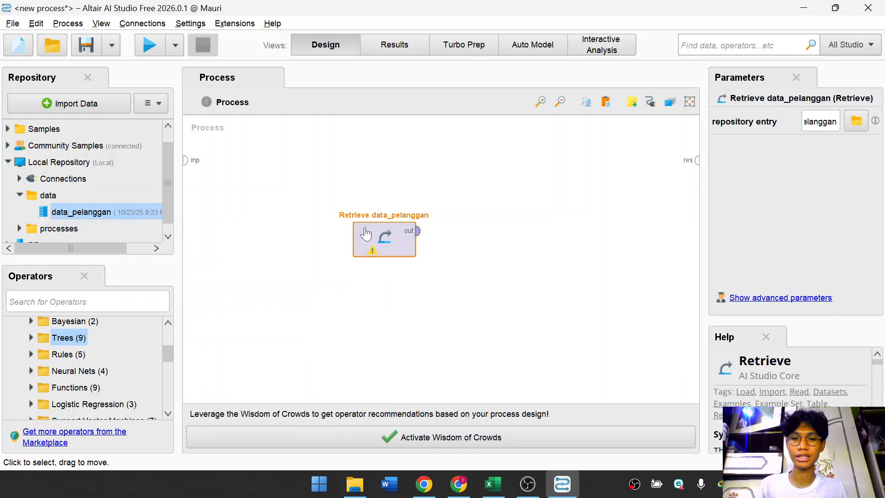
{"action": "left_click", "coordinate": [365, 243]}
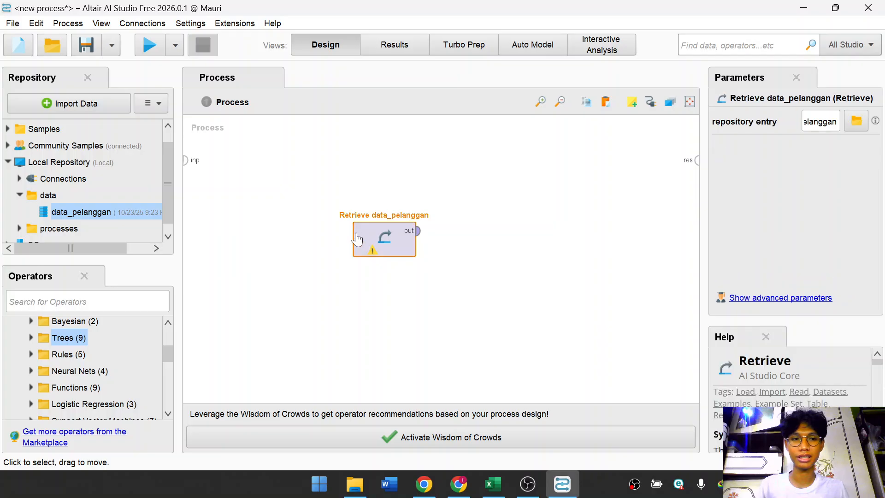
{"action": "left_click", "coordinate": [449, 254]}
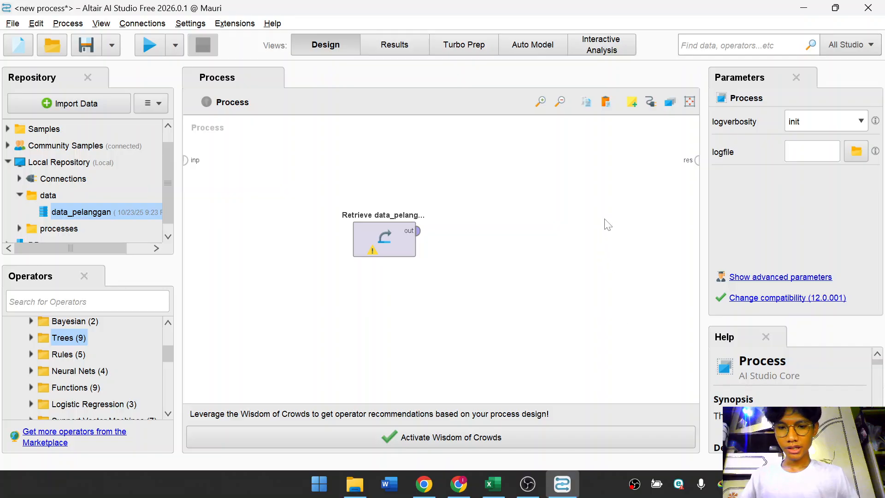
{"action": "left_click", "coordinate": [392, 239]}
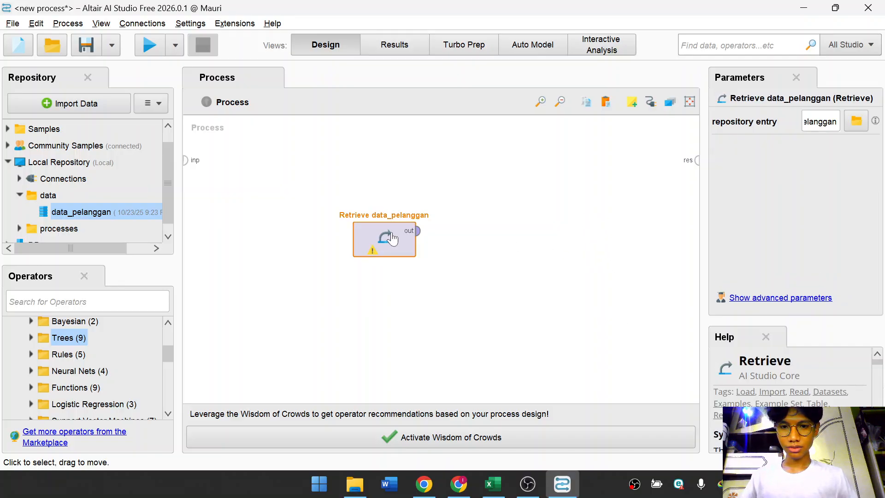
Start a new process without saving changes to the current one.
{"action": "left_click", "coordinate": [12, 24]}
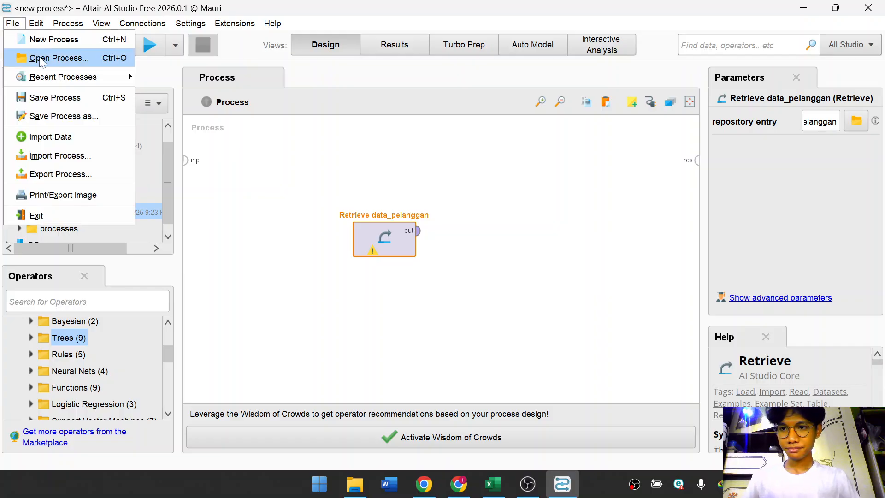
{"action": "left_click", "coordinate": [55, 37]}
{"action": "left_click", "coordinate": [194, 143]}
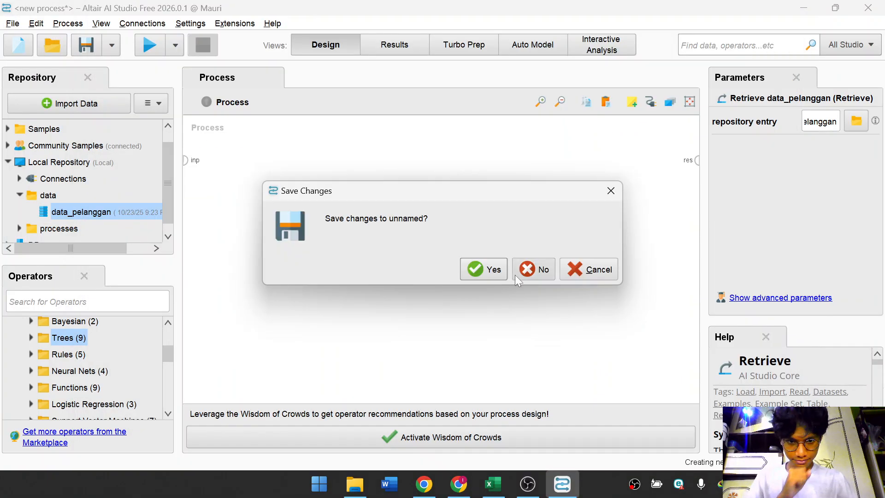
{"action": "left_click", "coordinate": [540, 271]}
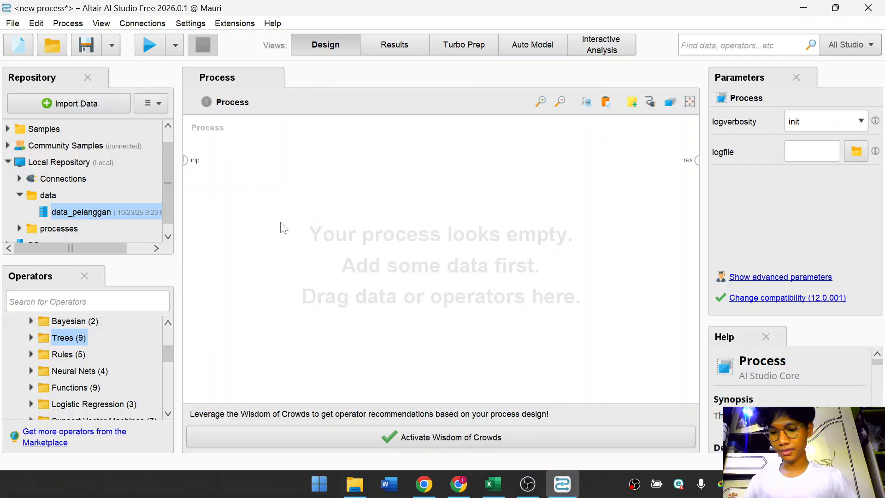
Add the Titanic dataset from the Samples data folder to the new process as a Retrieve operator.
{"action": "left_click", "coordinate": [20, 195]}
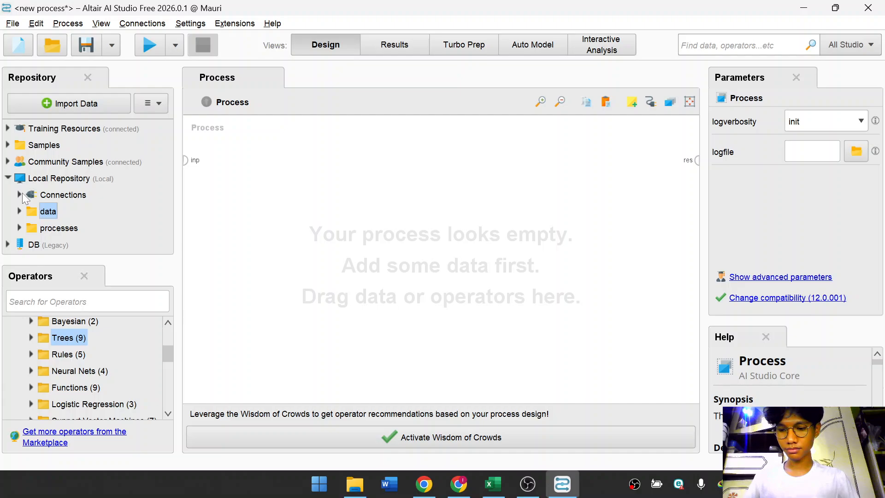
{"action": "left_click", "coordinate": [8, 178]}
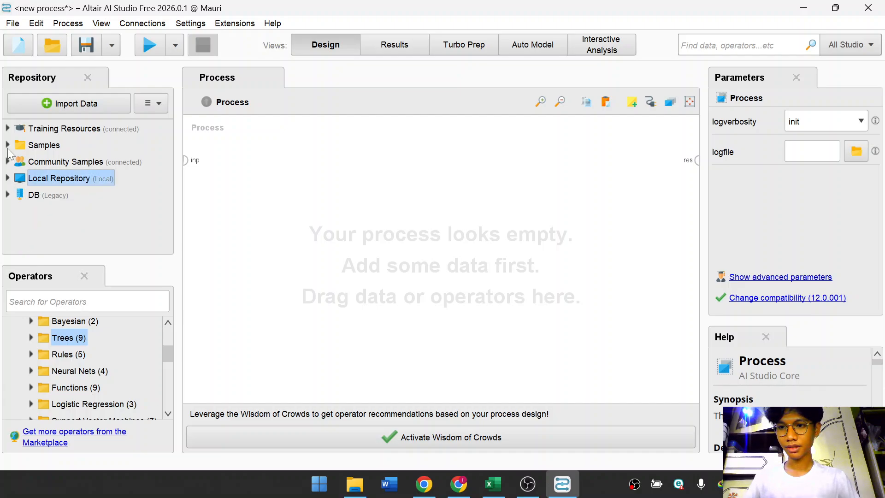
{"action": "left_click", "coordinate": [8, 145]}
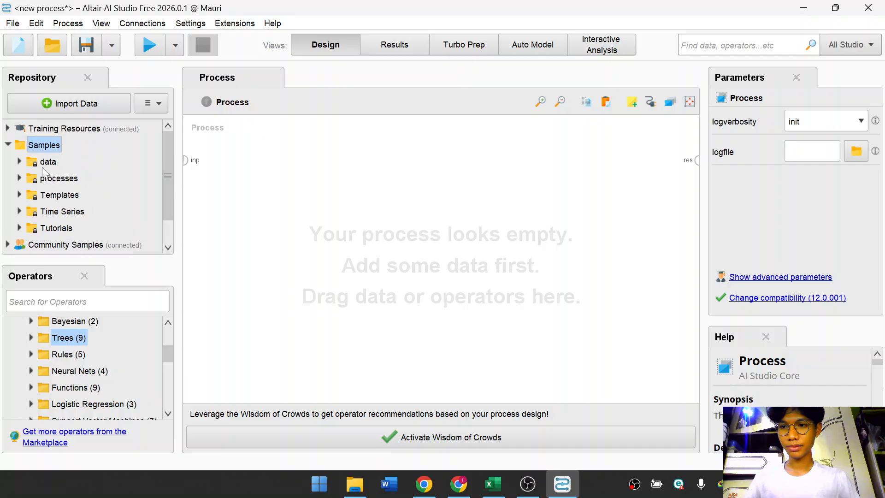
{"action": "left_click", "coordinate": [19, 161]}
{"action": "scroll", "coordinate": [78, 198], "scroll_direction": "down", "scroll_amount": 5}
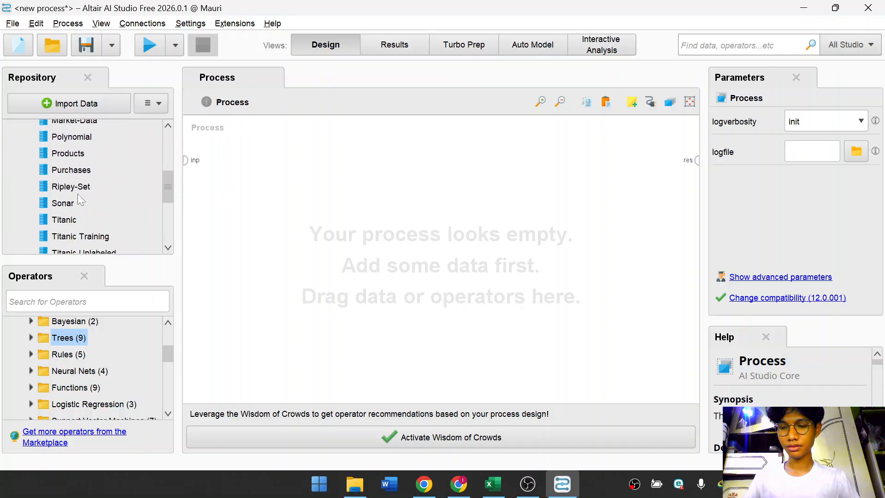
{"action": "scroll", "coordinate": [78, 199], "scroll_direction": "down", "scroll_amount": 1}
{"action": "left_click_drag", "start_coordinate": [65, 200], "coordinate": [336, 245]}
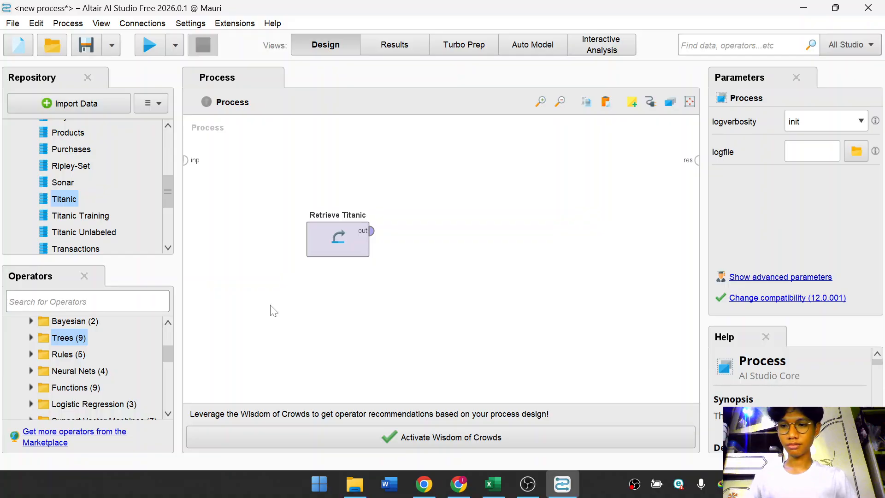
Add a Filter Examples operator and connect the Retrieve Titanic output to its example input.
{"action": "type", "text": "filter"}
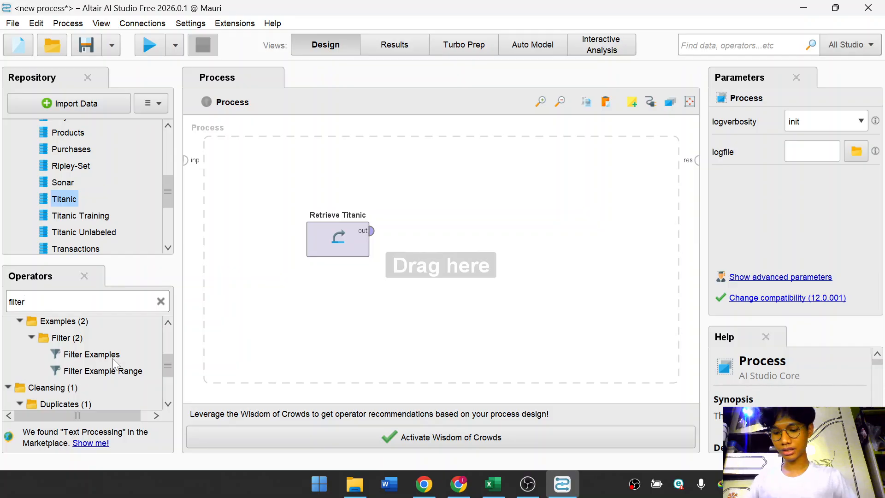
{"action": "left_click_drag", "start_coordinate": [113, 360], "coordinate": [465, 244]}
{"action": "left_click", "coordinate": [493, 257]}
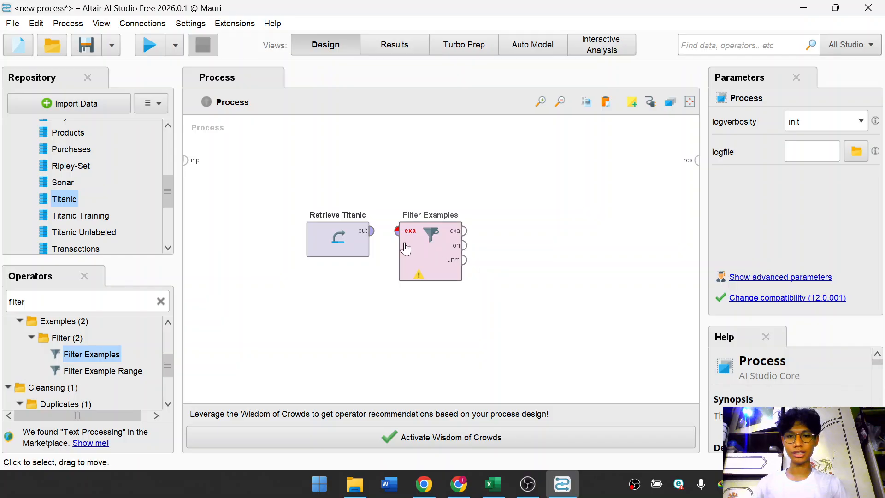
{"action": "left_click", "coordinate": [372, 231]}
{"action": "left_click", "coordinate": [397, 231]}
{"action": "left_click", "coordinate": [482, 241]}
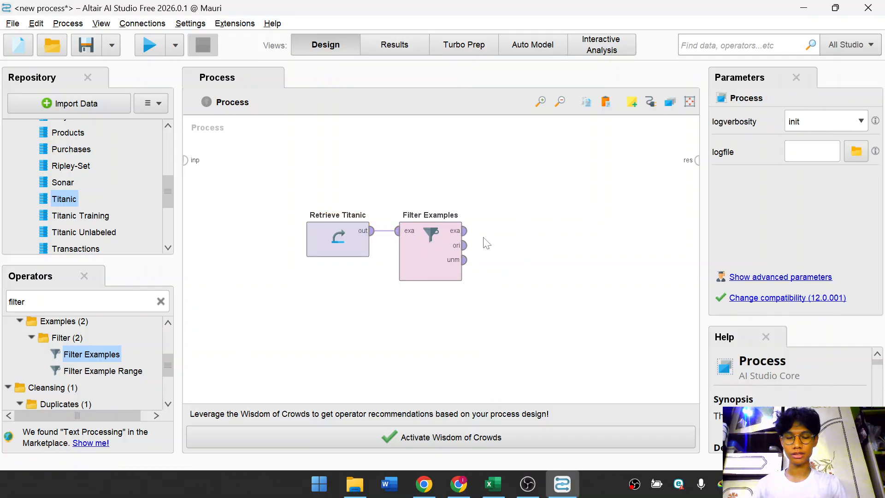
{"action": "double_click", "coordinate": [464, 230]}
{"action": "left_click", "coordinate": [580, 202], "text": "alt"}
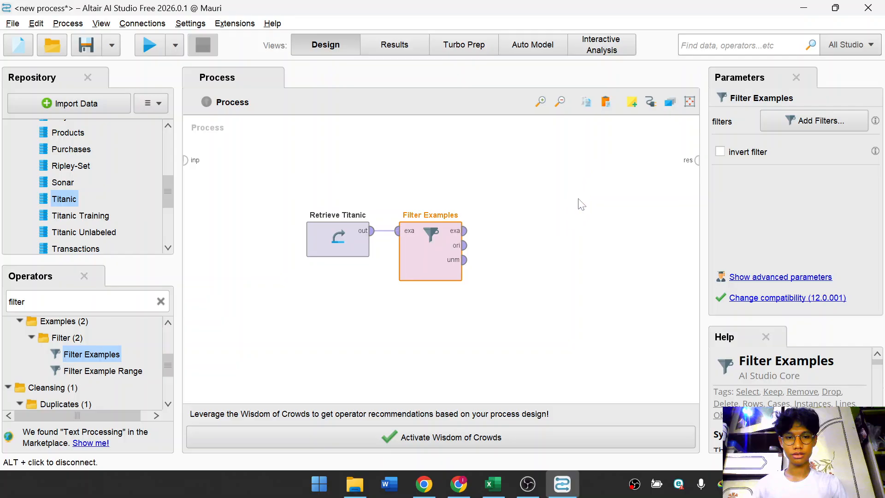
{"action": "right_click", "coordinate": [449, 250]}
{"action": "left_click", "coordinate": [530, 245]}
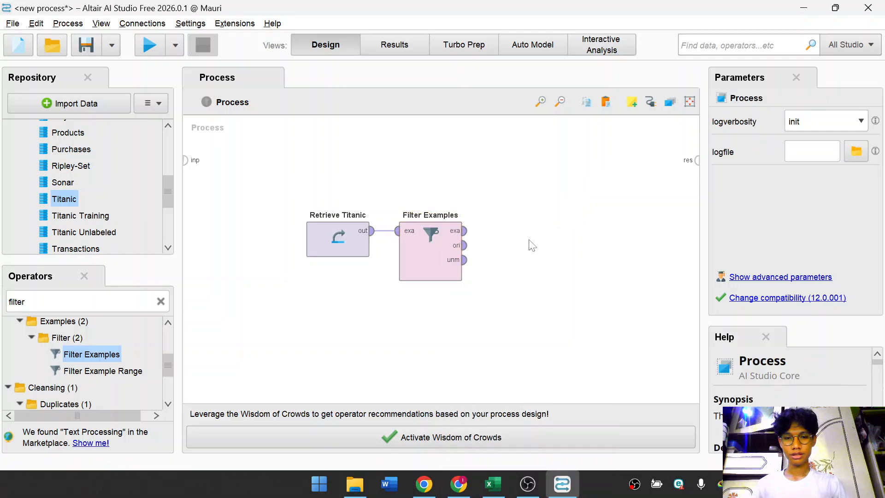
Add a filter condition on Filter Examples keeping examples where Age > 18.
{"action": "left_click", "coordinate": [446, 260]}
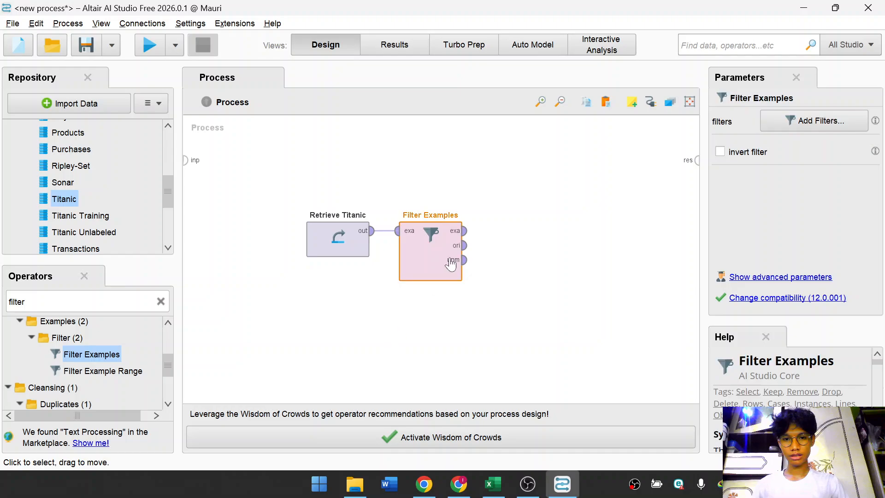
{"action": "left_click", "coordinate": [792, 122]}
{"action": "left_click", "coordinate": [293, 140]}
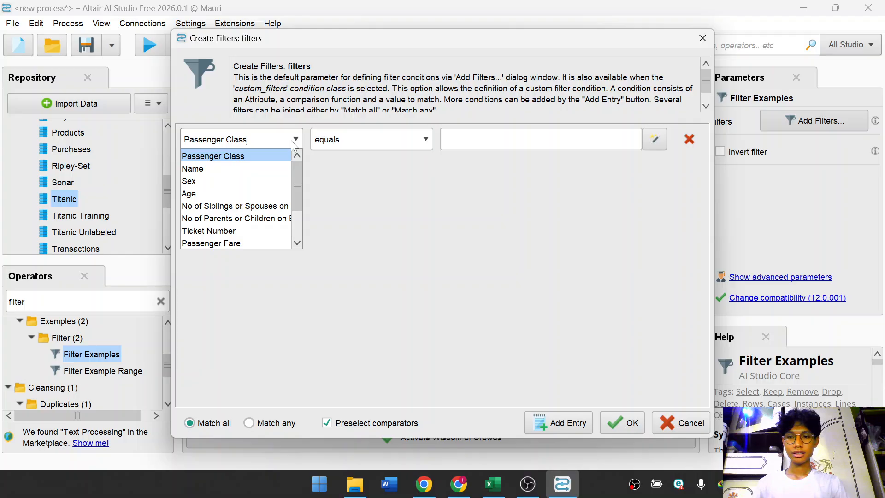
{"action": "left_click", "coordinate": [259, 189]}
{"action": "left_click", "coordinate": [406, 144]}
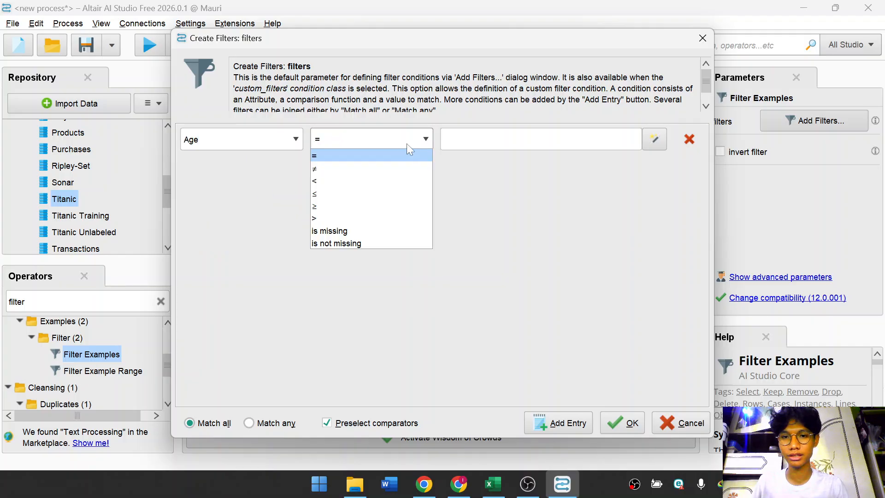
{"action": "left_click", "coordinate": [341, 218]}
{"action": "left_click", "coordinate": [450, 140]}
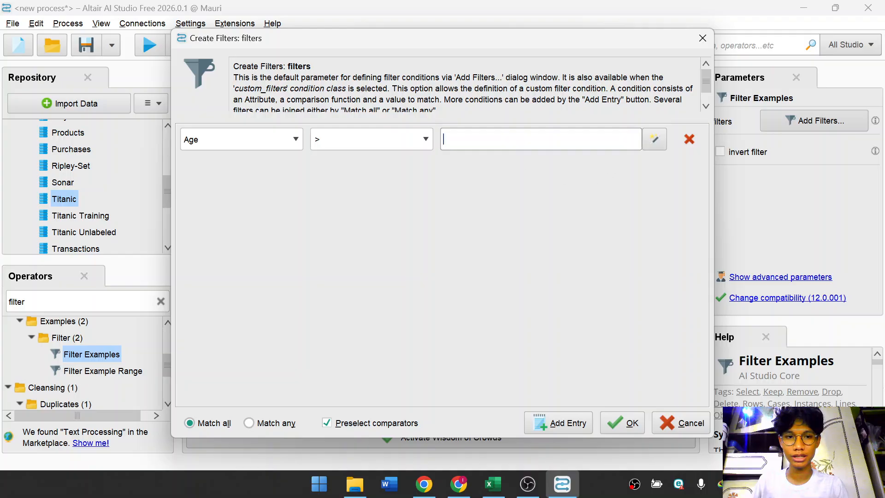
{"action": "type", "text": "1"}
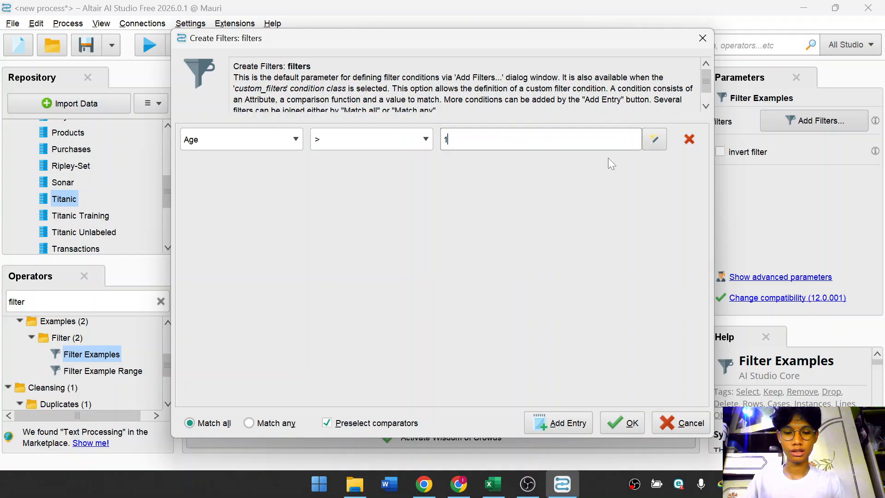
{"action": "type", "text": "8"}
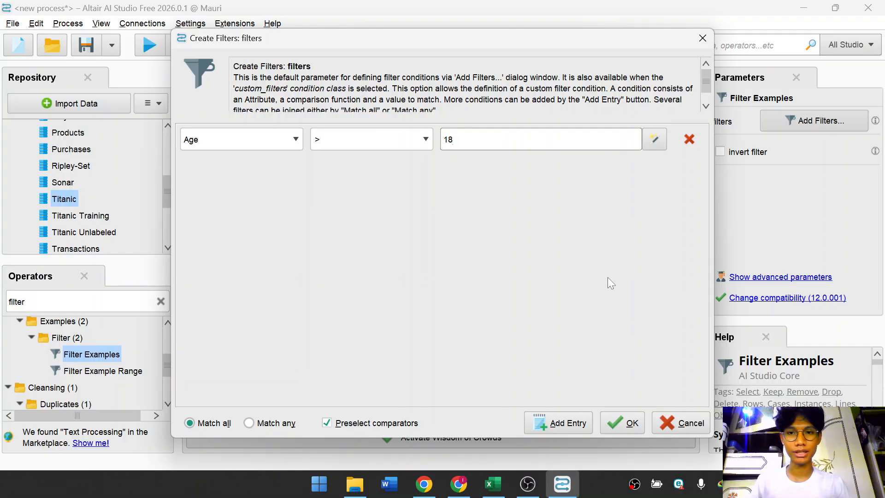
{"action": "left_click", "coordinate": [623, 422]}
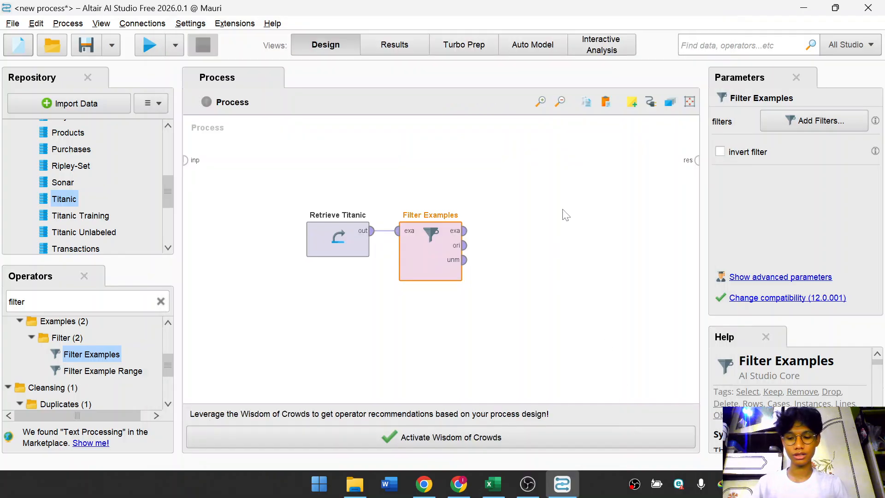
Add a Sort operator and connect the Filter Examples example output to its input.
{"action": "left_click", "coordinate": [529, 210]}
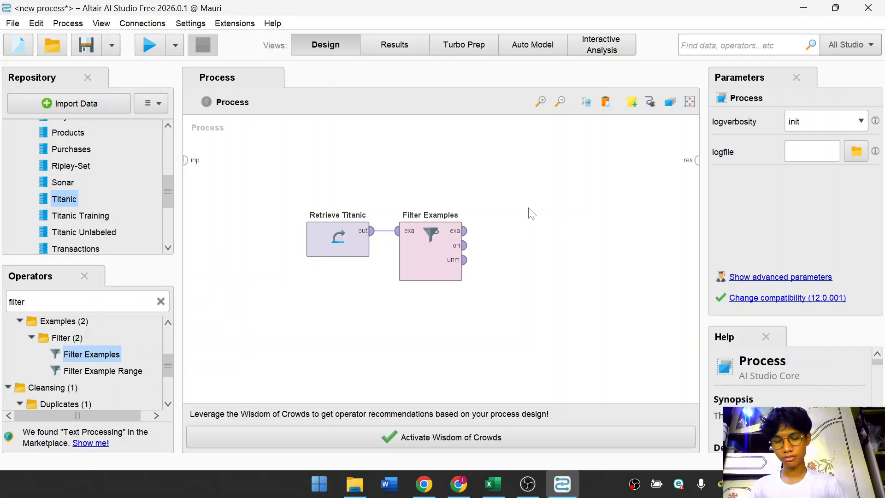
{"action": "left_click", "coordinate": [161, 301]}
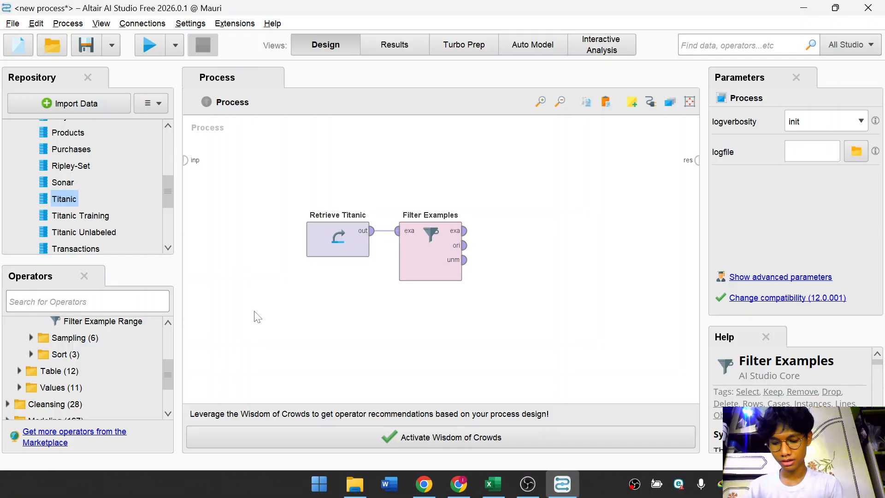
{"action": "type", "text": "sort"}
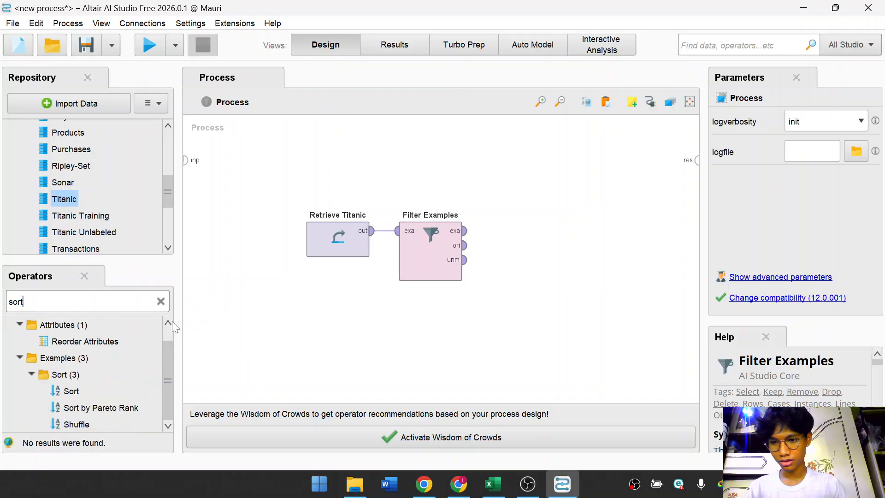
{"action": "left_click_drag", "start_coordinate": [72, 390], "coordinate": [526, 238]}
{"action": "left_click", "coordinate": [464, 230]}
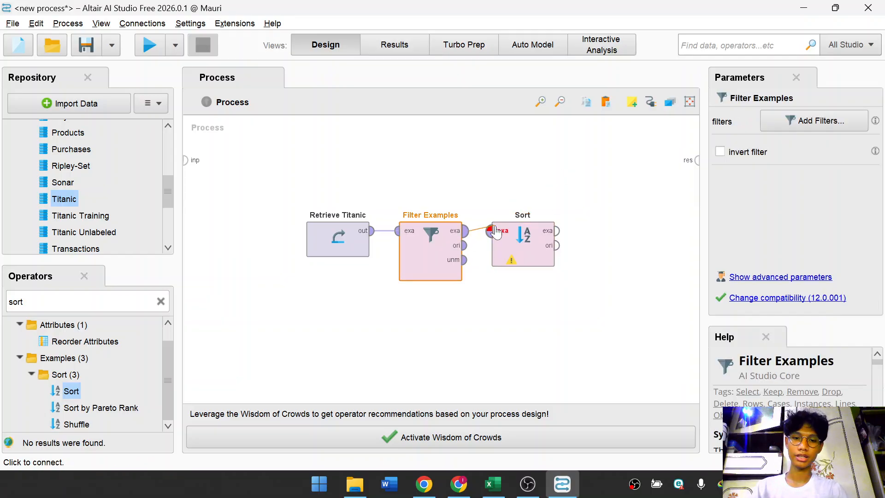
{"action": "left_click", "coordinate": [490, 231]}
{"action": "left_click", "coordinate": [516, 244]}
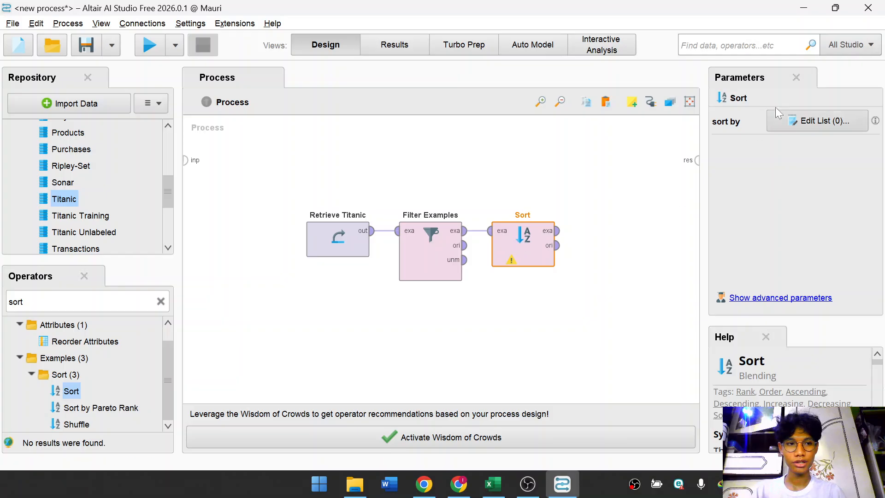
Set the Sort operator to order by Passenger Fare in descending order.
{"action": "left_click", "coordinate": [814, 124]}
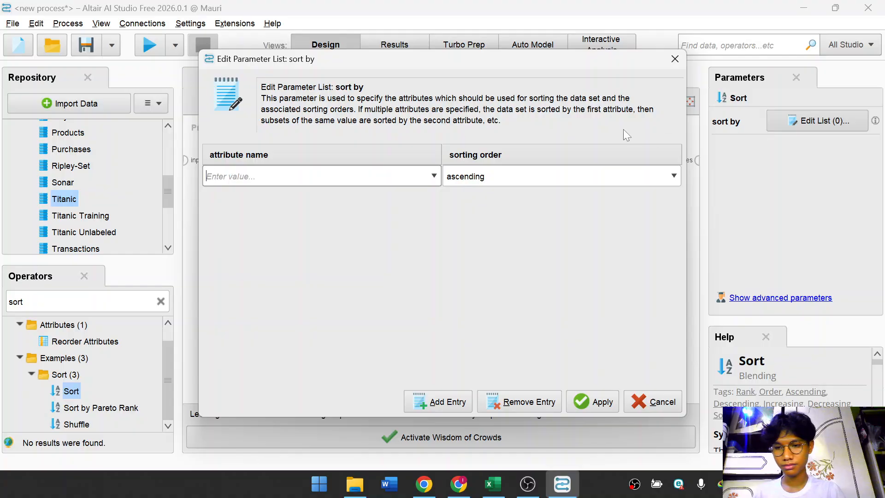
{"action": "left_click", "coordinate": [433, 176]}
{"action": "scroll", "coordinate": [368, 228], "scroll_direction": "down", "scroll_amount": 2}
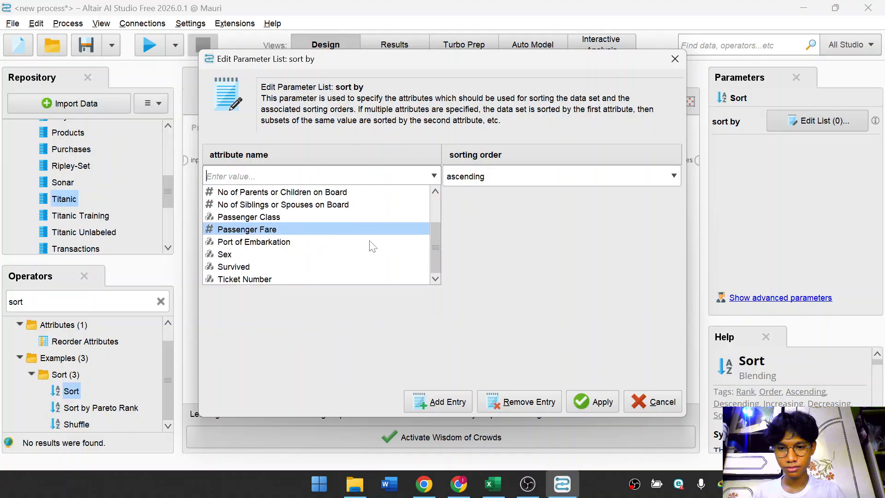
{"action": "left_click", "coordinate": [368, 229]}
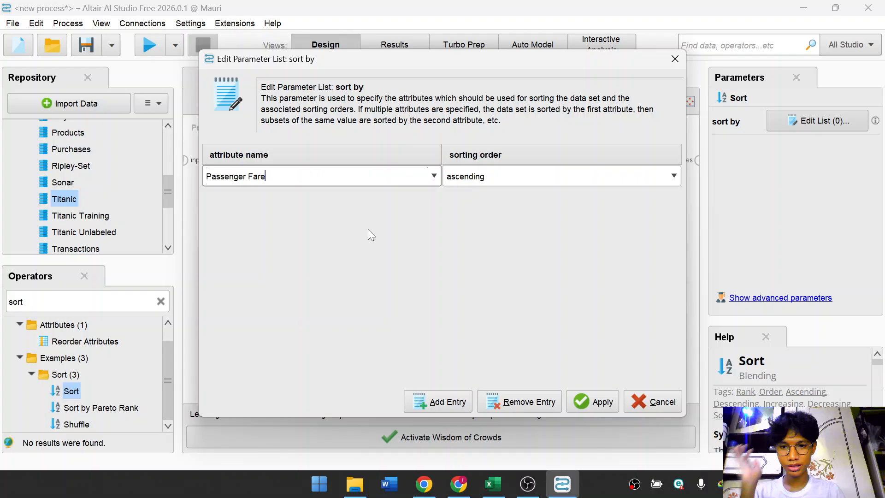
{"action": "left_click", "coordinate": [530, 178]}
{"action": "left_click", "coordinate": [497, 206]}
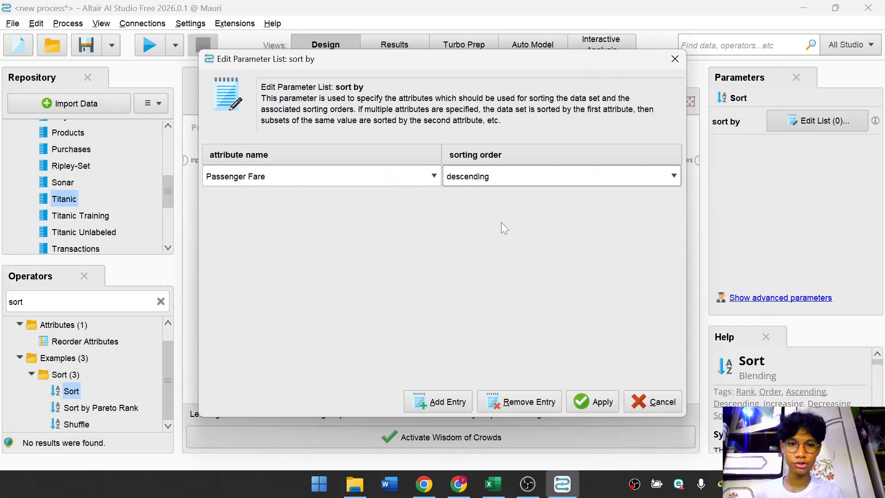
{"action": "left_click", "coordinate": [597, 411]}
{"action": "left_click", "coordinate": [596, 313]}
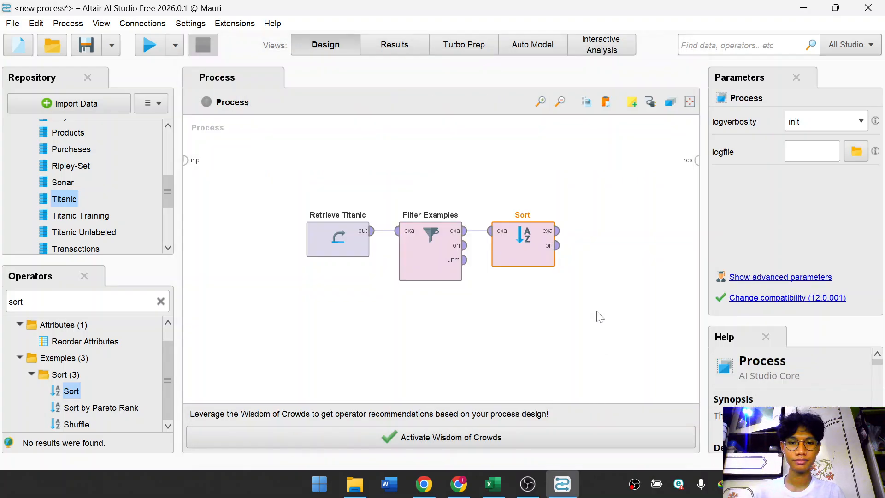
Connect the Sort example output to the process result port.
{"action": "left_click", "coordinate": [557, 235]}
{"action": "left_click", "coordinate": [697, 160]}
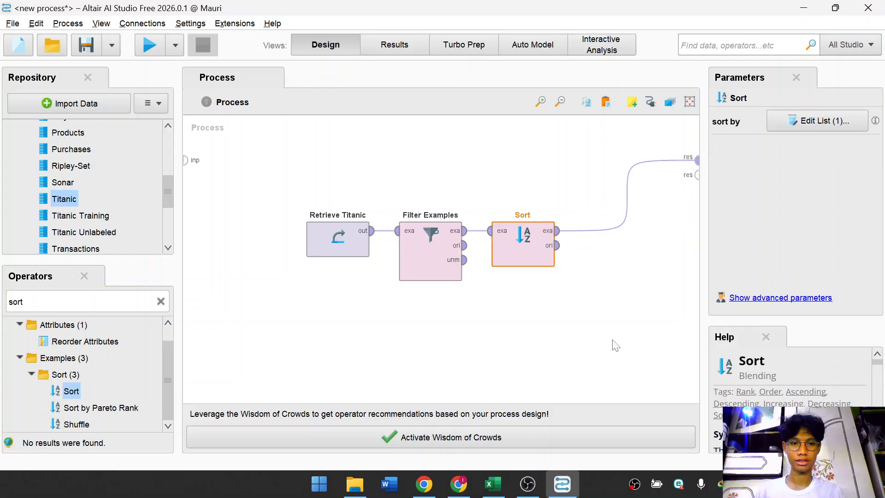
{"action": "left_click", "coordinate": [598, 370]}
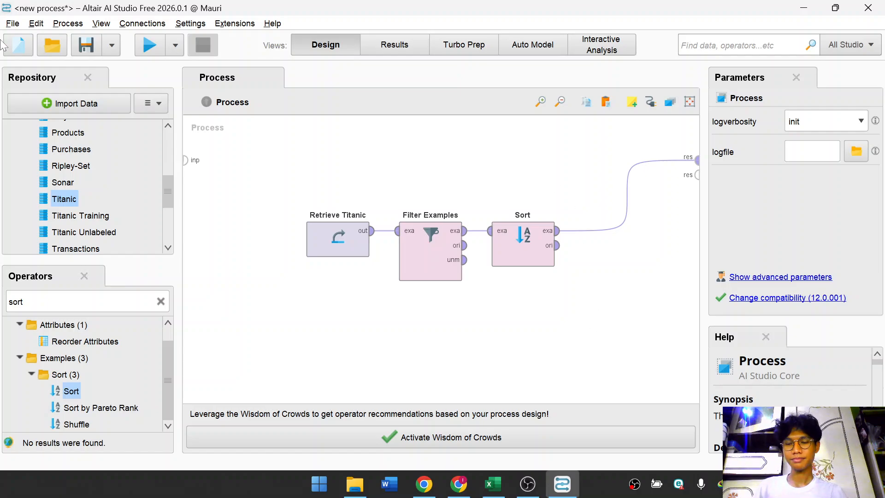
Run the Titanic process after checking the Filter Examples and Sort operator settings.
{"action": "left_click", "coordinate": [441, 250]}
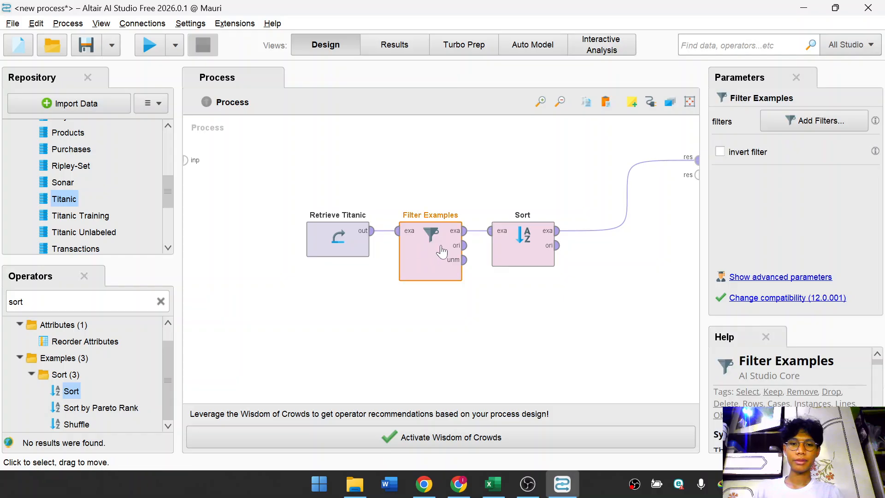
{"action": "left_click", "coordinate": [536, 246]}
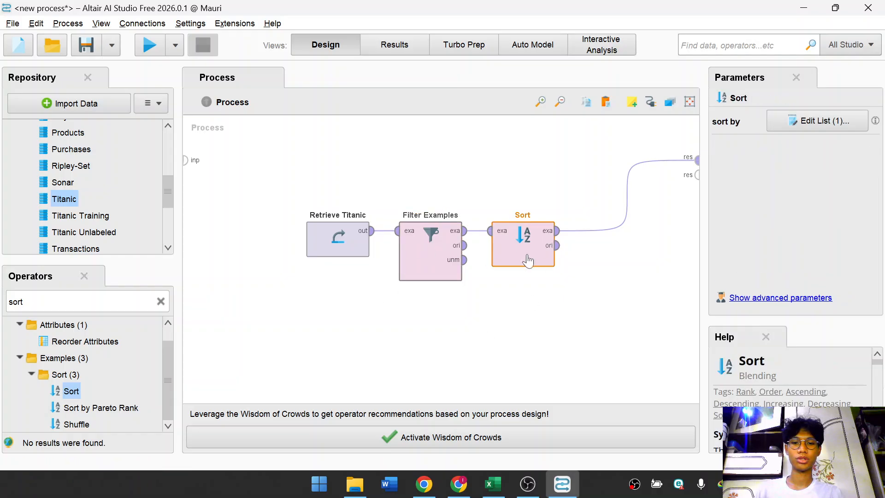
{"action": "key", "text": "F11"}
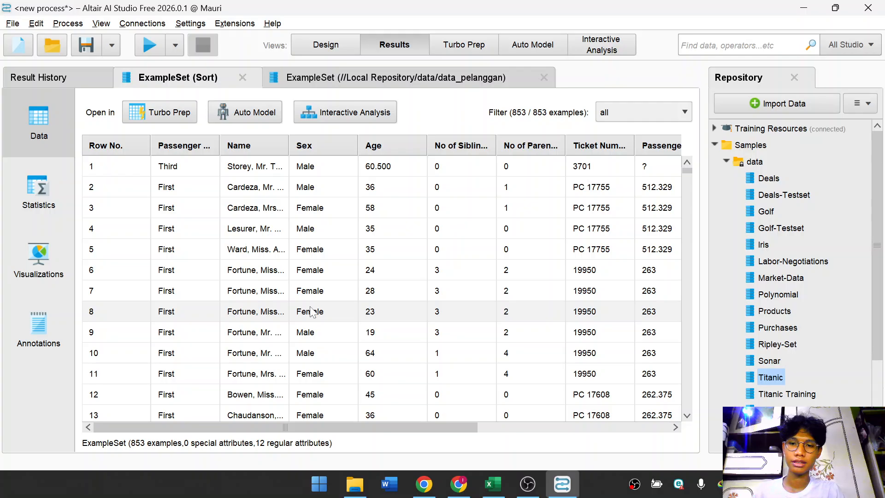
Scroll through the sorted example set results to examine passenger ages and fares.
{"action": "left_click_drag", "start_coordinate": [376, 425], "coordinate": [341, 416]}
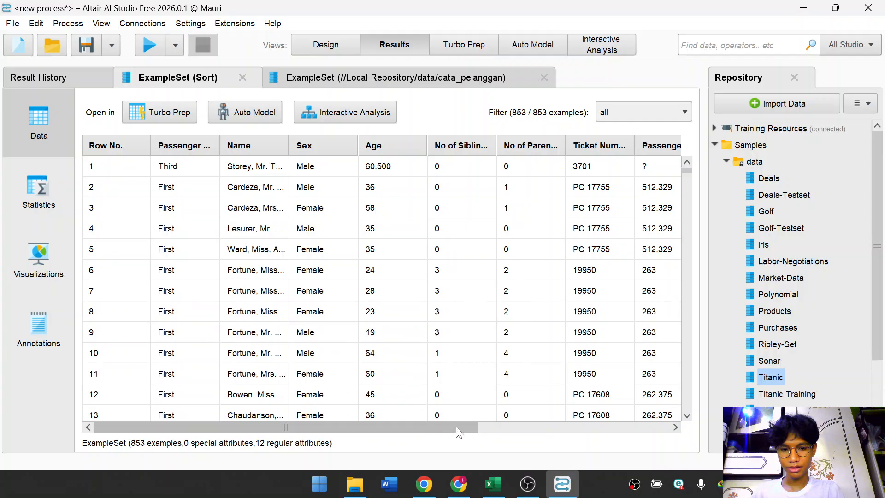
{"action": "left_click_drag", "start_coordinate": [455, 427], "coordinate": [521, 424]}
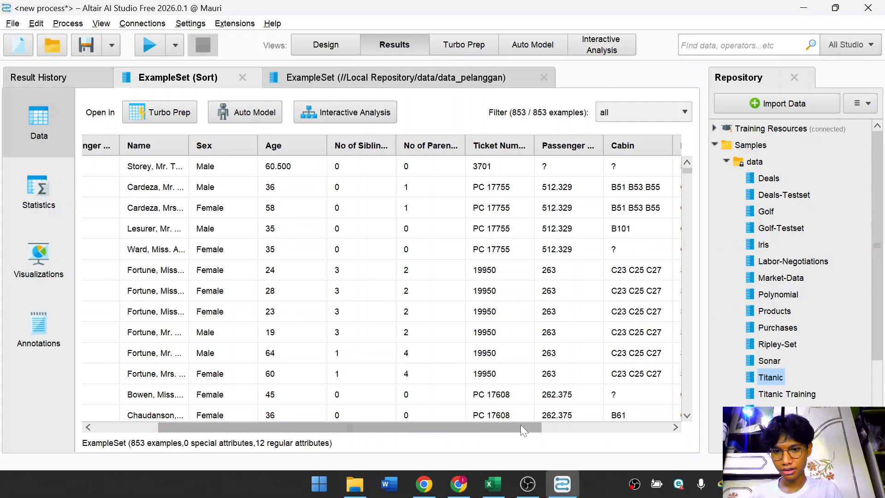
{"action": "left_click_drag", "start_coordinate": [520, 424], "coordinate": [464, 414]}
{"action": "scroll", "coordinate": [414, 323], "scroll_direction": "down", "scroll_amount": 2}
{"action": "scroll", "coordinate": [396, 276], "scroll_direction": "down", "scroll_amount": 1}
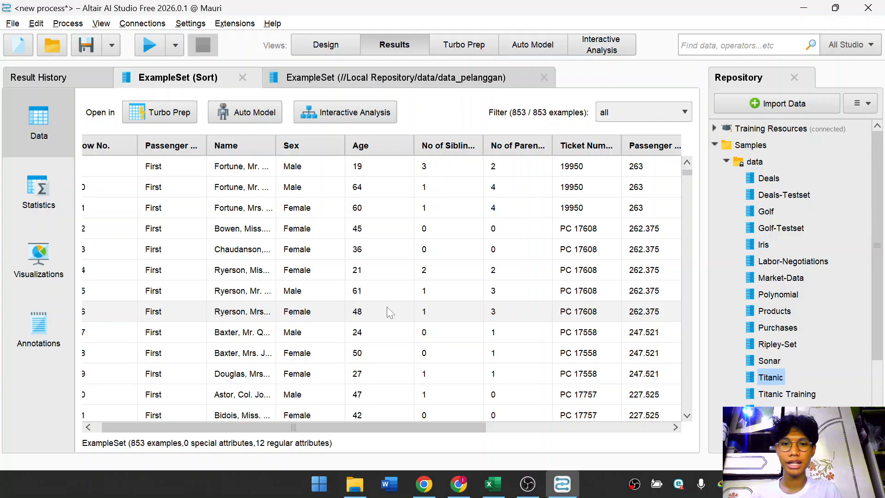
{"action": "scroll", "coordinate": [392, 300], "scroll_direction": "down", "scroll_amount": 5}
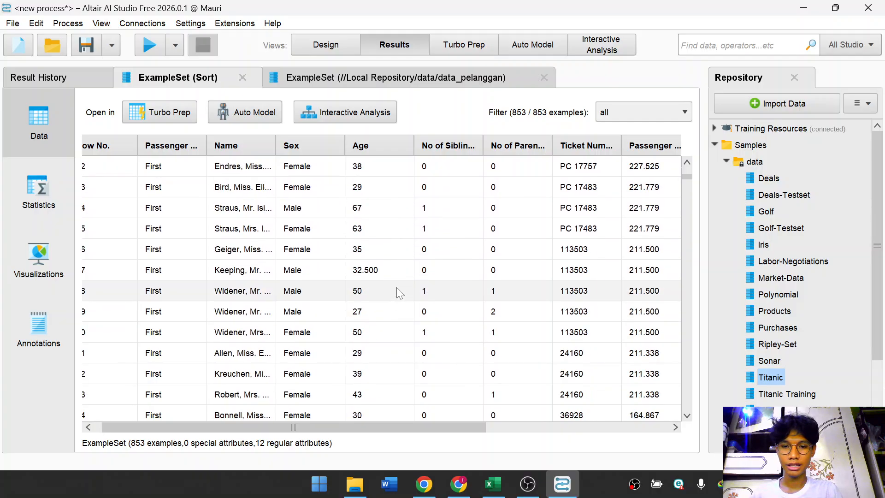
{"action": "scroll", "coordinate": [396, 291], "scroll_direction": "down", "scroll_amount": 7}
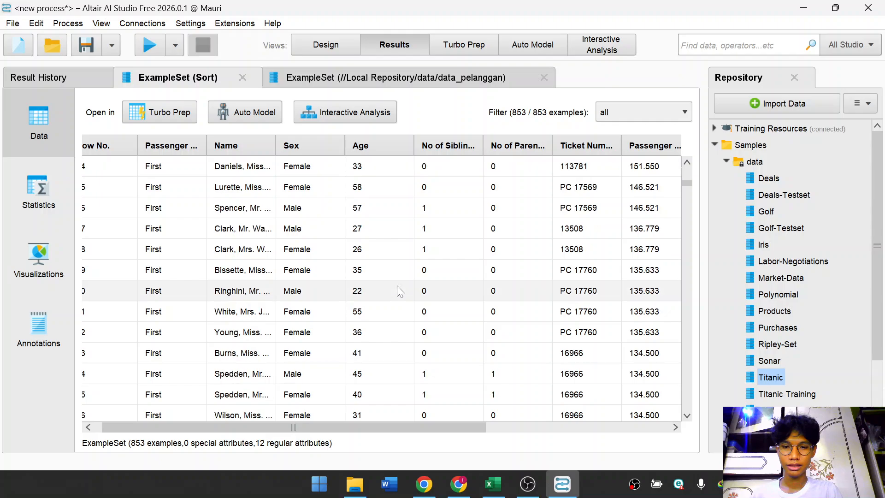
{"action": "scroll", "coordinate": [399, 291], "scroll_direction": "down", "scroll_amount": 8}
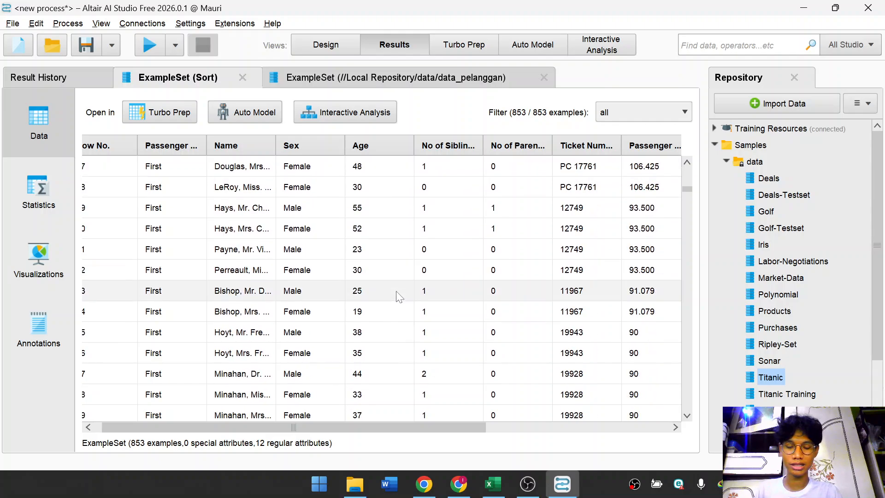
{"action": "scroll", "coordinate": [399, 295], "scroll_direction": "down", "scroll_amount": 10}
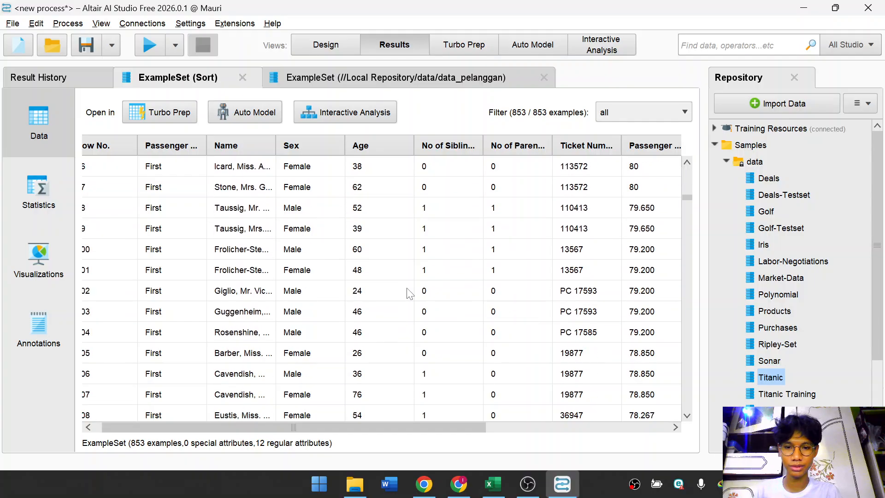
{"action": "scroll", "coordinate": [409, 293], "scroll_direction": "down", "scroll_amount": 6}
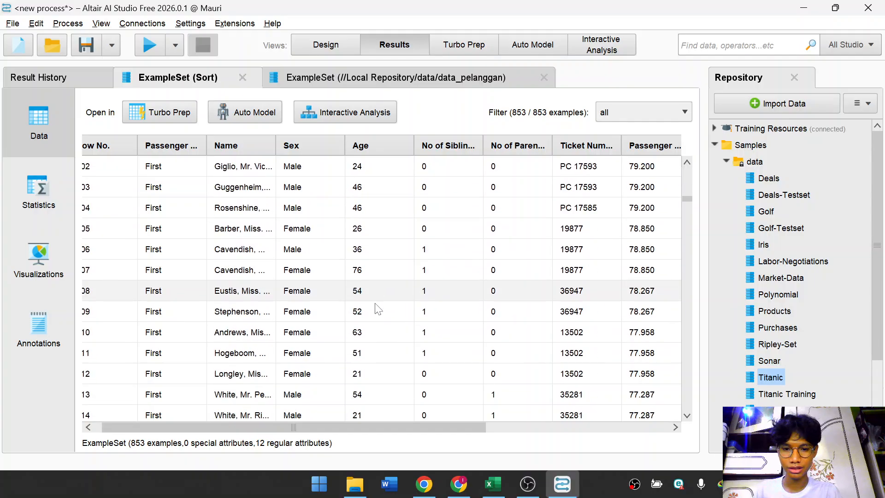
{"action": "left_click", "coordinate": [685, 207]}
{"action": "left_click", "coordinate": [687, 217]}
{"action": "left_click", "coordinate": [691, 214]}
{"action": "left_click_drag", "start_coordinate": [690, 212], "coordinate": [690, 232]}
{"action": "scroll", "coordinate": [378, 346], "scroll_direction": "down", "scroll_amount": 4}
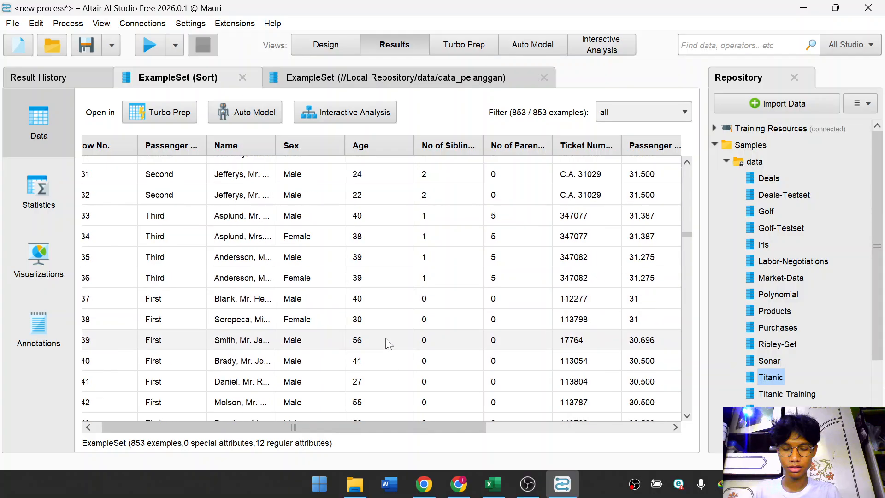
{"action": "scroll", "coordinate": [389, 343], "scroll_direction": "up", "scroll_amount": 12}
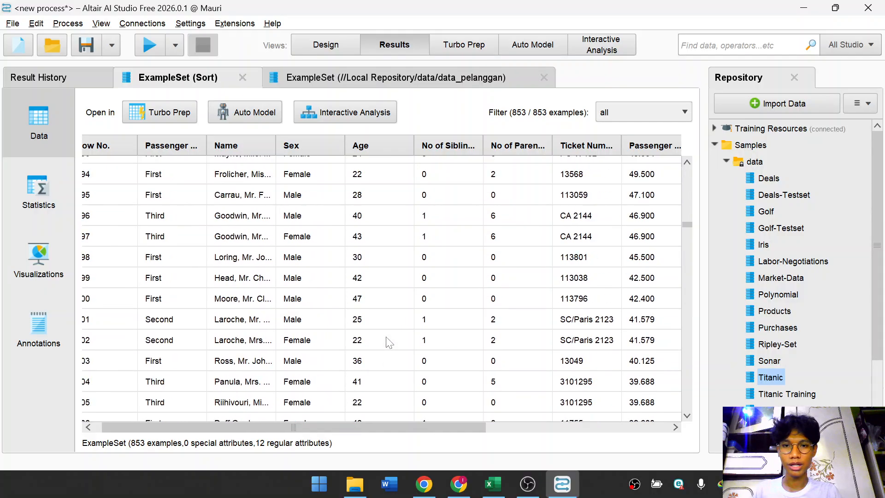
{"action": "scroll", "coordinate": [388, 343], "scroll_direction": "up", "scroll_amount": 11}
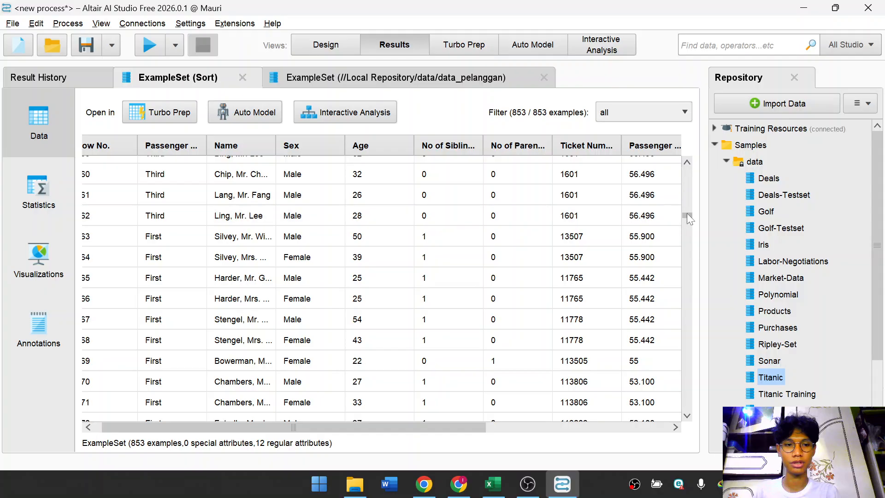
{"action": "left_click_drag", "start_coordinate": [687, 213], "coordinate": [687, 161]}
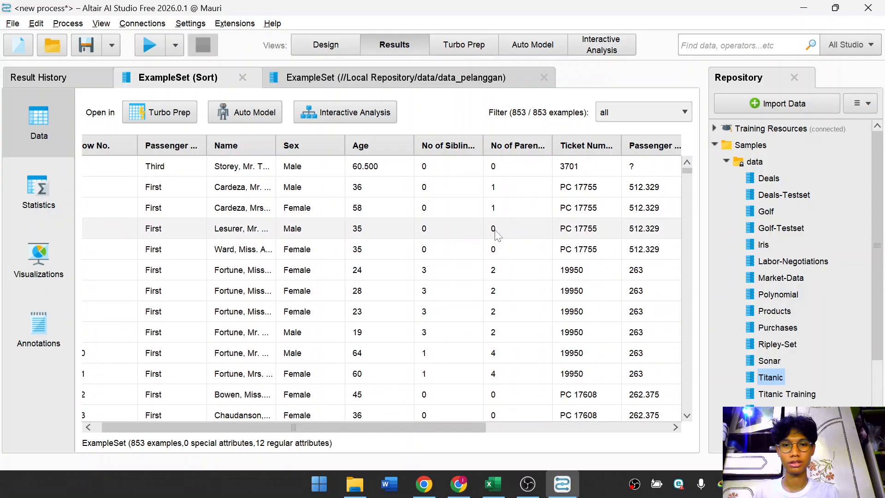
{"action": "left_click_drag", "start_coordinate": [422, 424], "coordinate": [525, 435]}
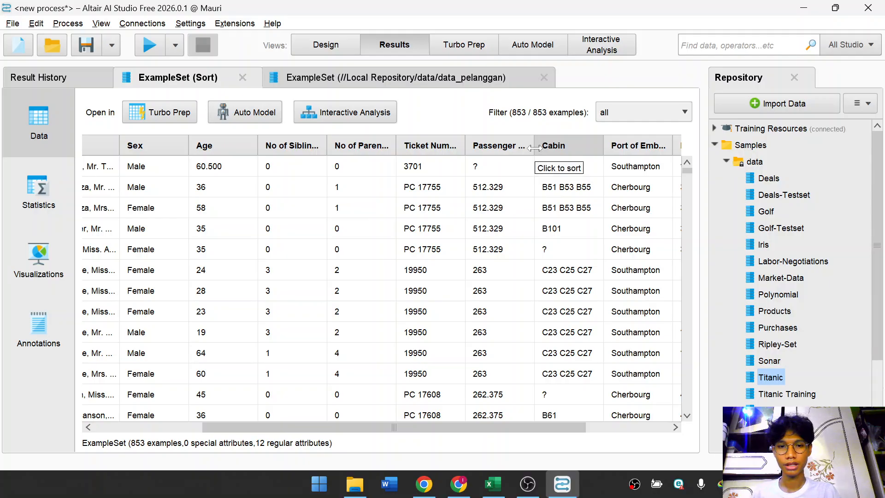
Widen the Passenger Fare column and scroll down to examine the fares in descending order.
{"action": "left_click_drag", "start_coordinate": [534, 147], "coordinate": [613, 146]}
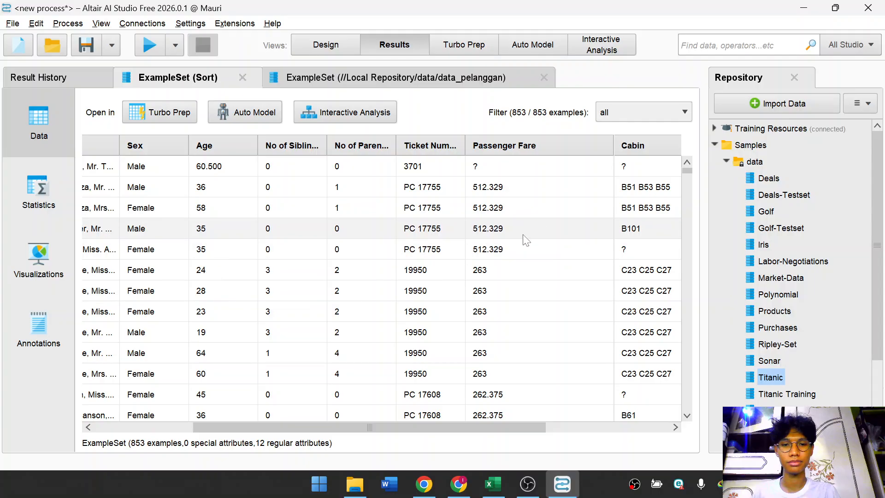
{"action": "scroll", "coordinate": [548, 235], "scroll_direction": "down", "scroll_amount": 1}
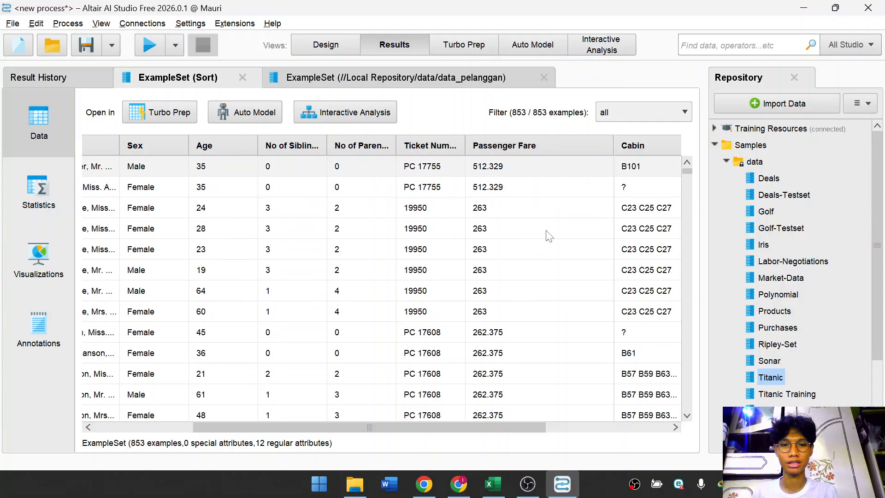
{"action": "scroll", "coordinate": [548, 235], "scroll_direction": "down", "scroll_amount": 2}
{"action": "scroll", "coordinate": [549, 230], "scroll_direction": "up", "scroll_amount": 3}
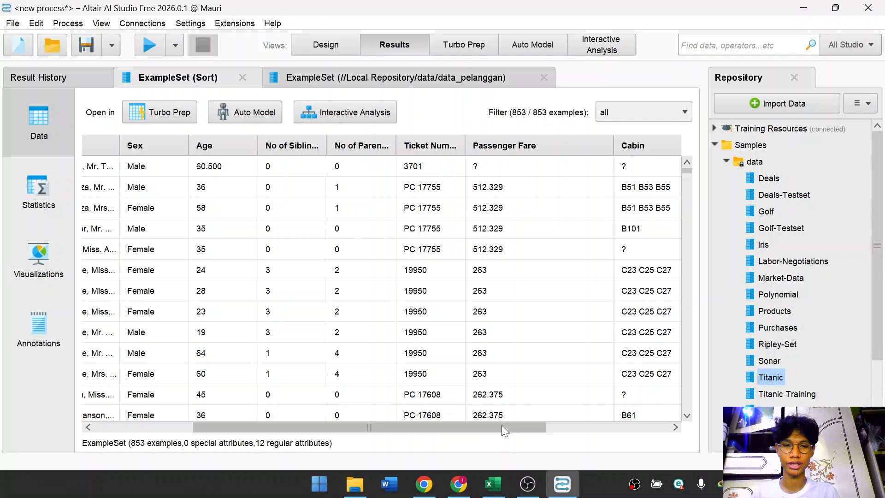
{"action": "left_click_drag", "start_coordinate": [501, 425], "coordinate": [511, 425]}
{"action": "scroll", "coordinate": [533, 237], "scroll_direction": "down", "scroll_amount": 2}
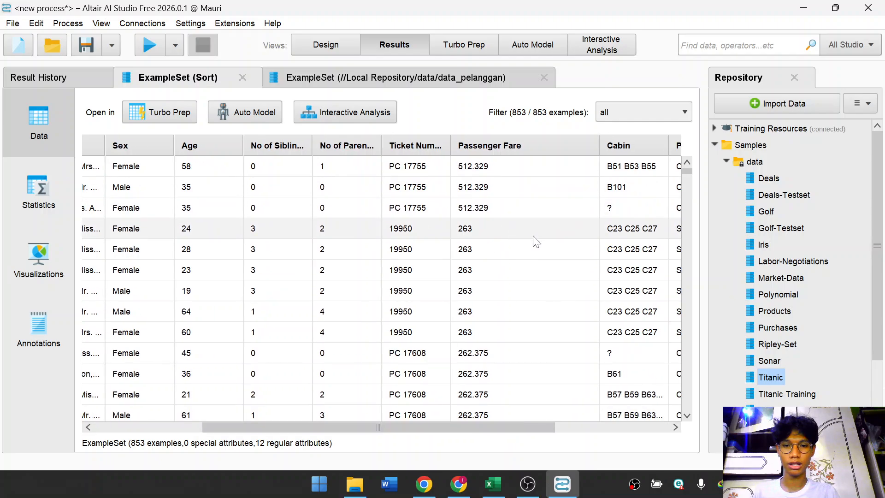
{"action": "scroll", "coordinate": [533, 237], "scroll_direction": "down", "scroll_amount": 15}
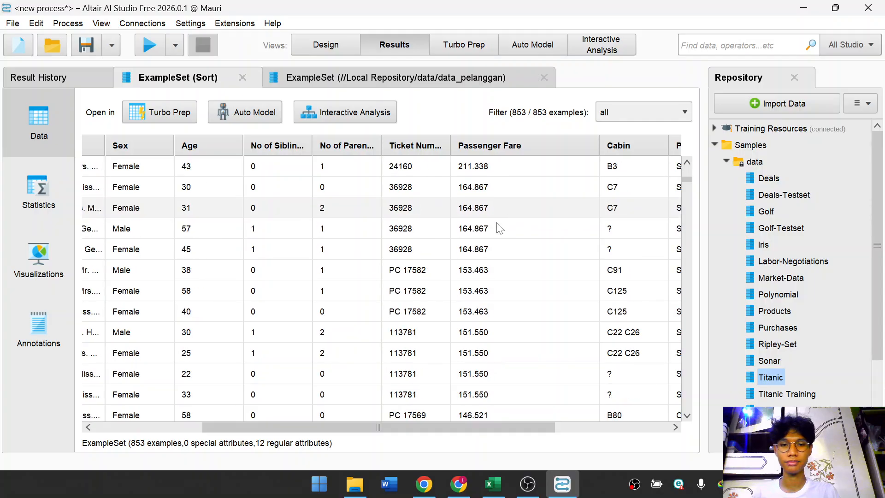
{"action": "scroll", "coordinate": [607, 202], "scroll_direction": "down", "scroll_amount": 13}
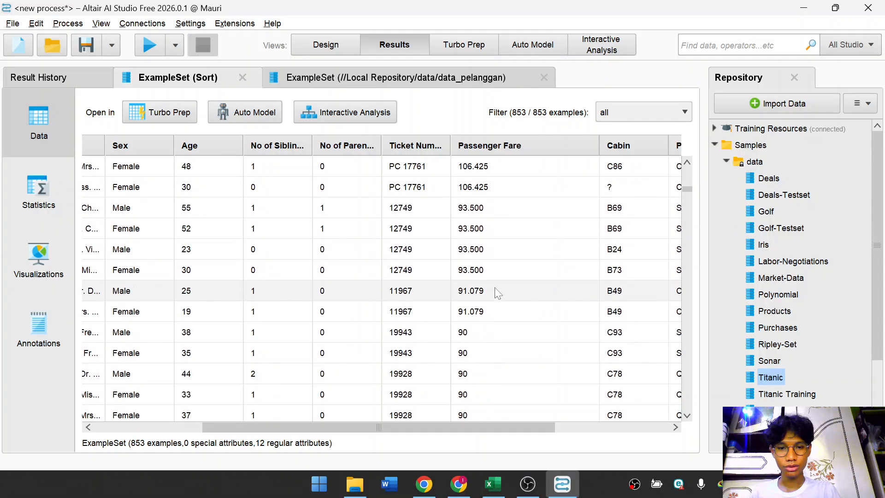
{"action": "scroll", "coordinate": [507, 258], "scroll_direction": "down", "scroll_amount": 5}
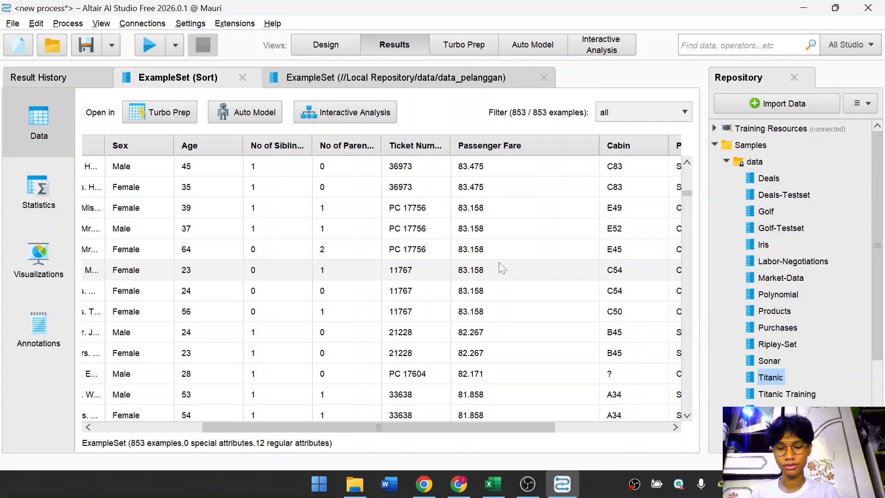
{"action": "scroll", "coordinate": [504, 258], "scroll_direction": "down", "scroll_amount": 1}
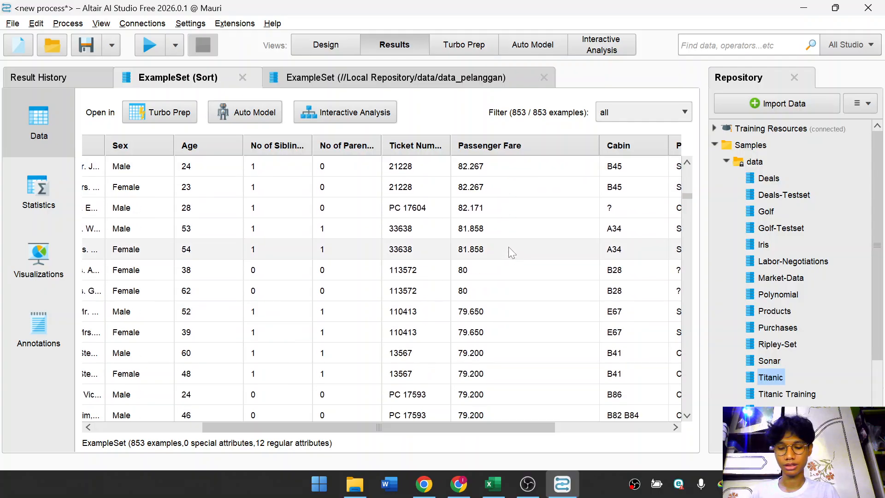
{"action": "scroll", "coordinate": [511, 252], "scroll_direction": "down", "scroll_amount": 1}
{"action": "scroll", "coordinate": [511, 252], "scroll_direction": "down", "scroll_amount": 4}
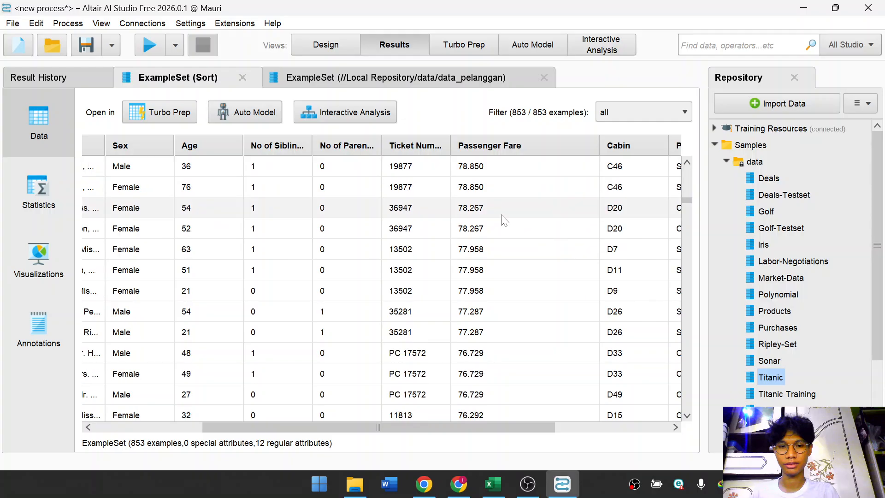
{"action": "scroll", "coordinate": [504, 211], "scroll_direction": "up", "scroll_amount": 3}
{"action": "scroll", "coordinate": [504, 210], "scroll_direction": "up", "scroll_amount": 2}
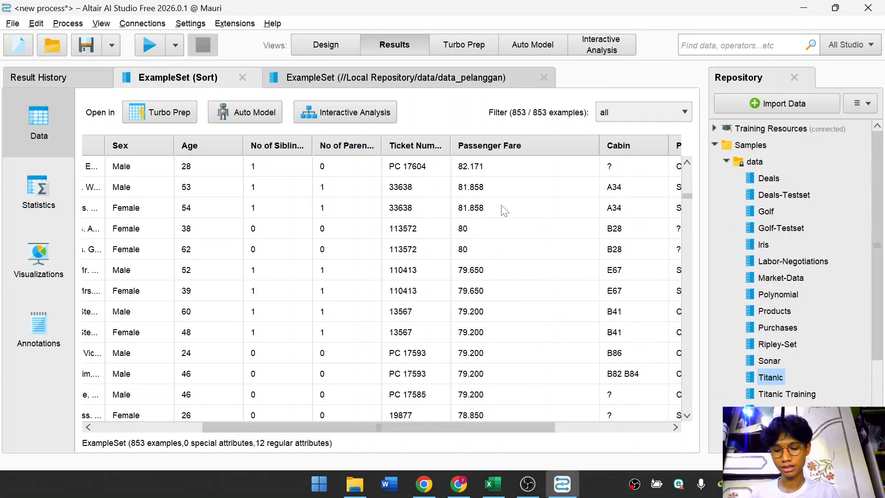
{"action": "scroll", "coordinate": [504, 210], "scroll_direction": "down", "scroll_amount": 4}
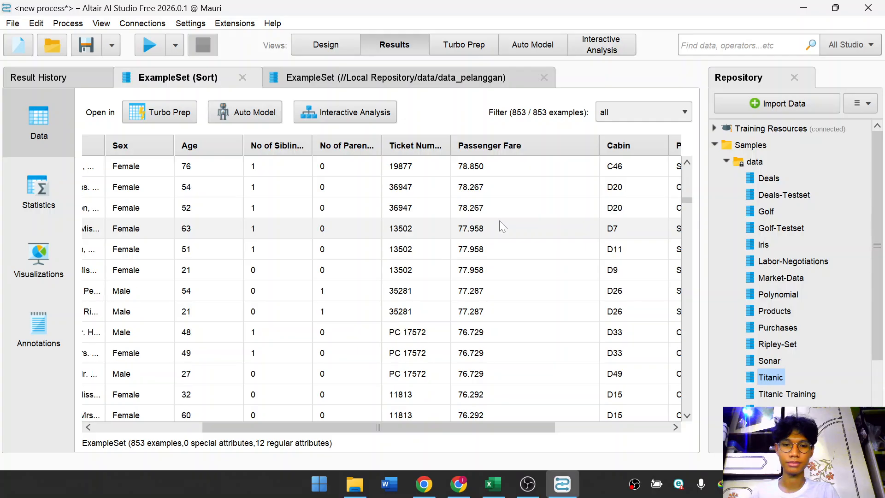
{"action": "scroll", "coordinate": [502, 226], "scroll_direction": "down", "scroll_amount": 5}
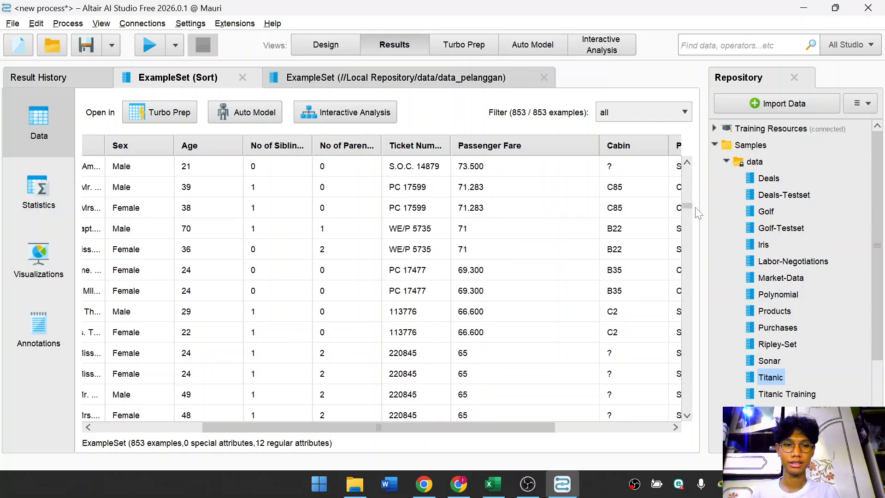
{"action": "left_click_drag", "start_coordinate": [686, 206], "coordinate": [690, 167]}
Return to the design view and start a new process without saving the current one.
{"action": "left_click", "coordinate": [353, 51]}
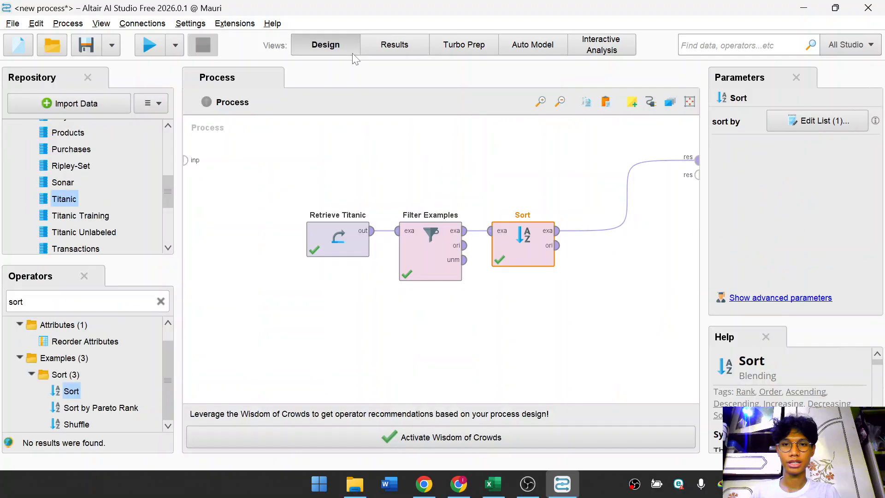
{"action": "left_click", "coordinate": [345, 170]}
{"action": "left_click", "coordinate": [12, 23]}
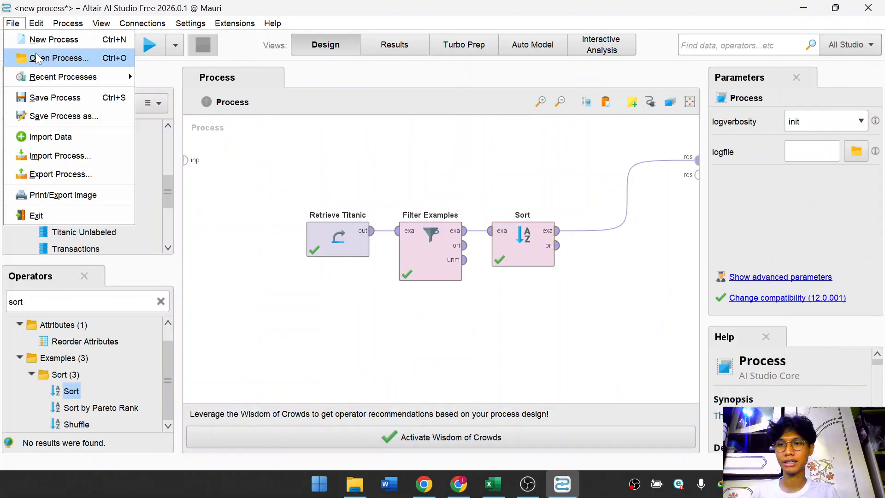
{"action": "left_click", "coordinate": [46, 39]}
{"action": "left_click", "coordinate": [204, 136]}
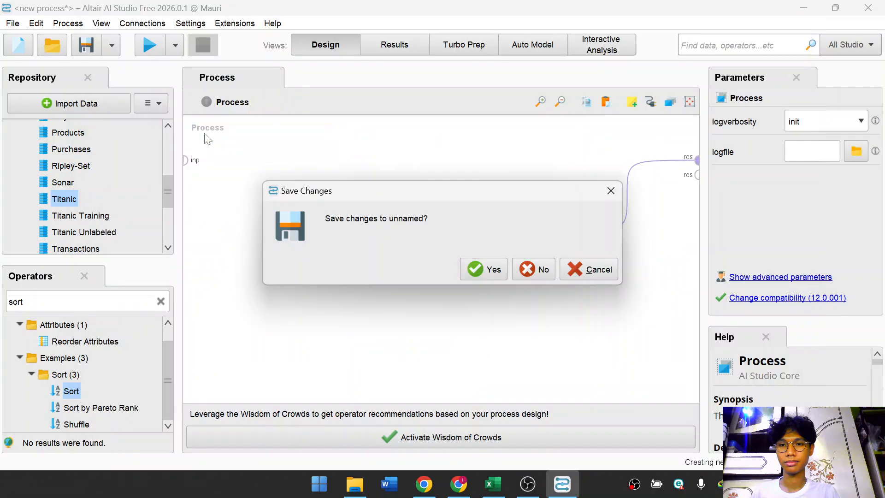
{"action": "left_click", "coordinate": [530, 272]}
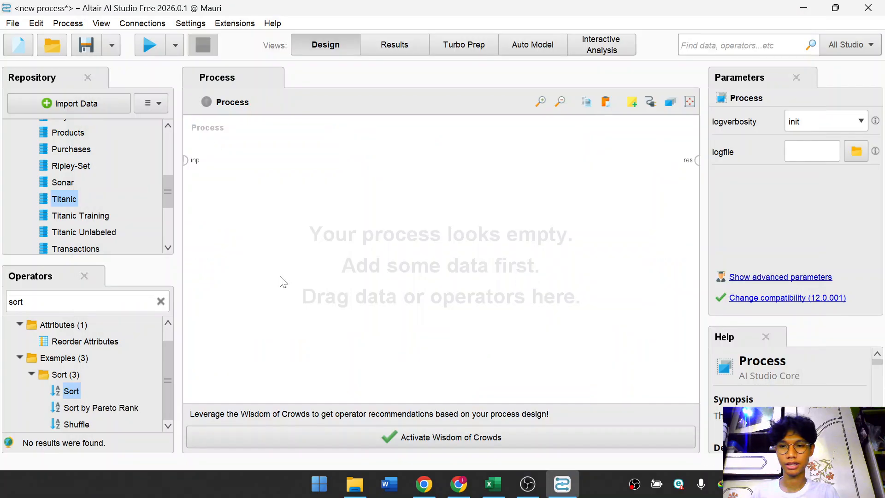
Collapse the Samples data folder in the repository and open the File menu.
{"action": "scroll", "coordinate": [97, 219], "scroll_direction": "up", "scroll_amount": 5}
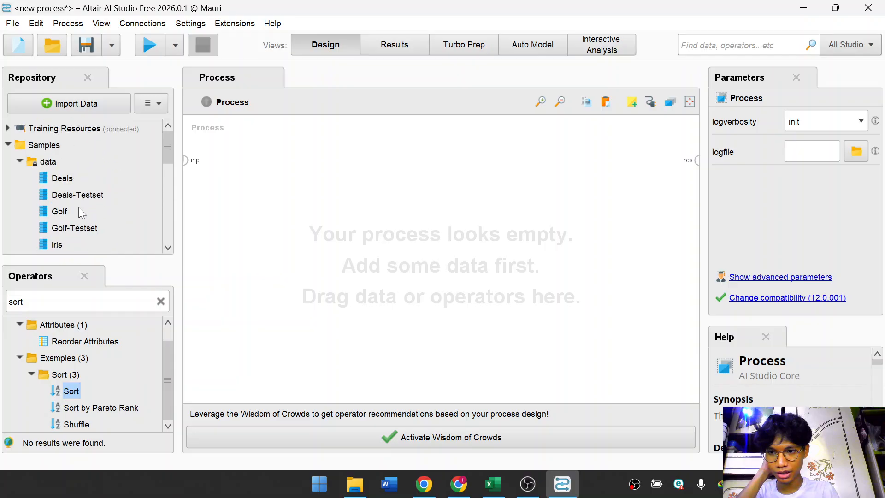
{"action": "left_click", "coordinate": [19, 162]}
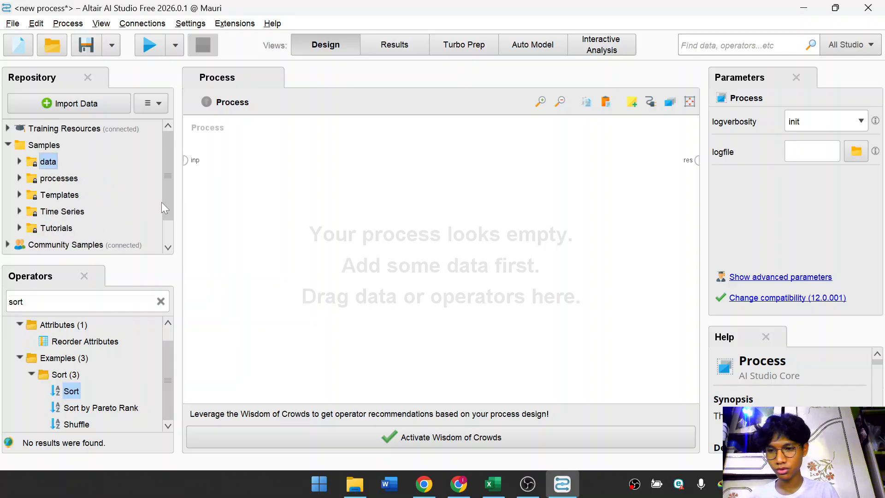
{"action": "scroll", "coordinate": [124, 204], "scroll_direction": "down", "scroll_amount": 3}
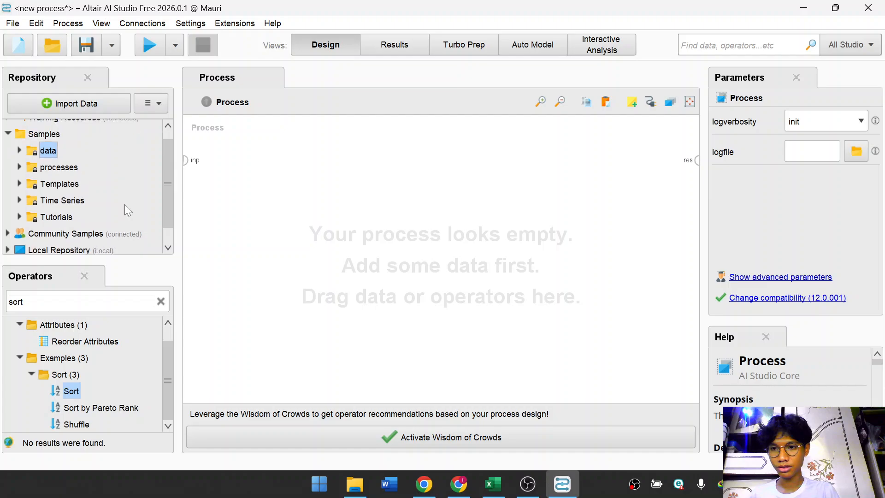
{"action": "scroll", "coordinate": [124, 205], "scroll_direction": "up", "scroll_amount": 3}
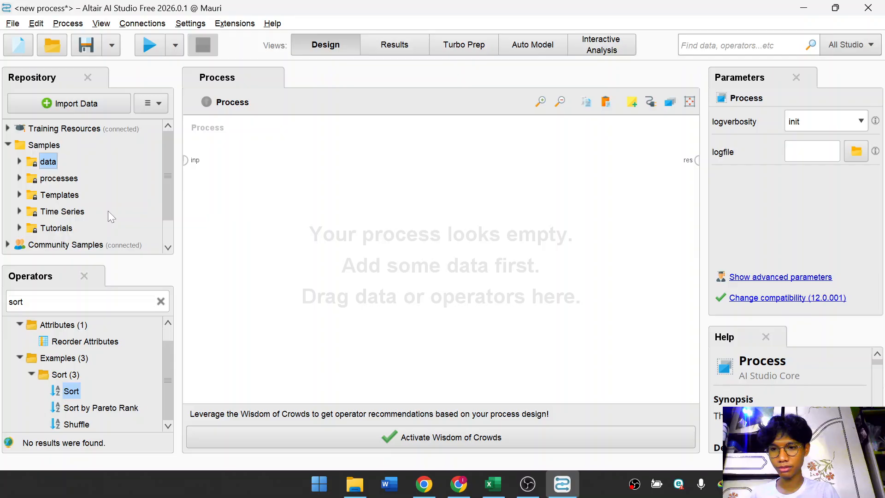
{"action": "left_click", "coordinate": [13, 23]}
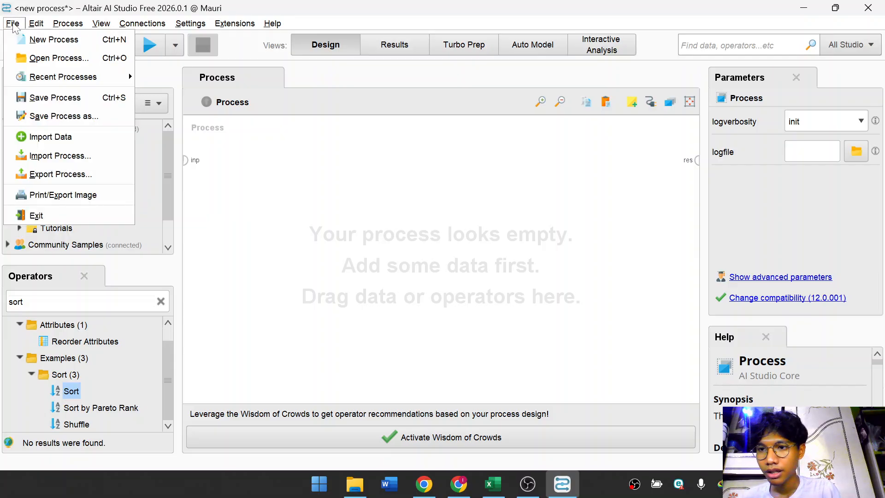
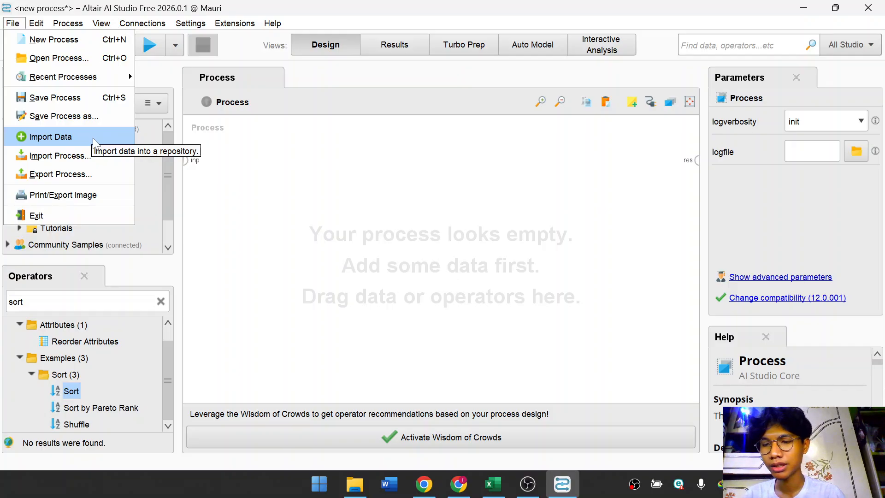
Import data_pelanggan.csv from the Coba_Rapidminer folder into the Local Repository as data_pelanggan.
{"action": "left_click", "coordinate": [95, 137]}
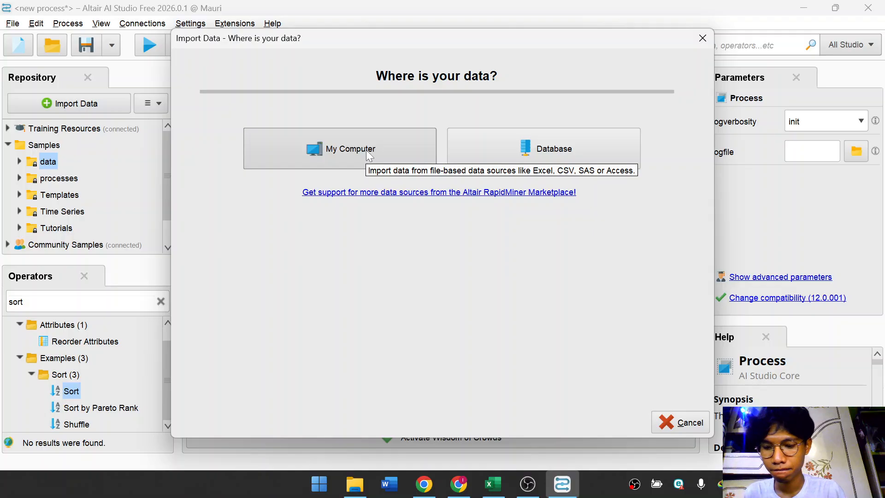
{"action": "left_click", "coordinate": [366, 150]}
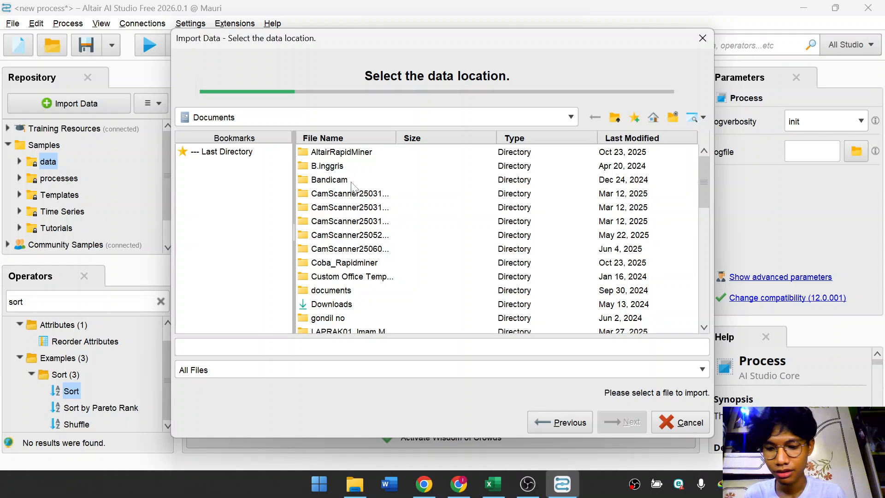
{"action": "double_click", "coordinate": [340, 263]}
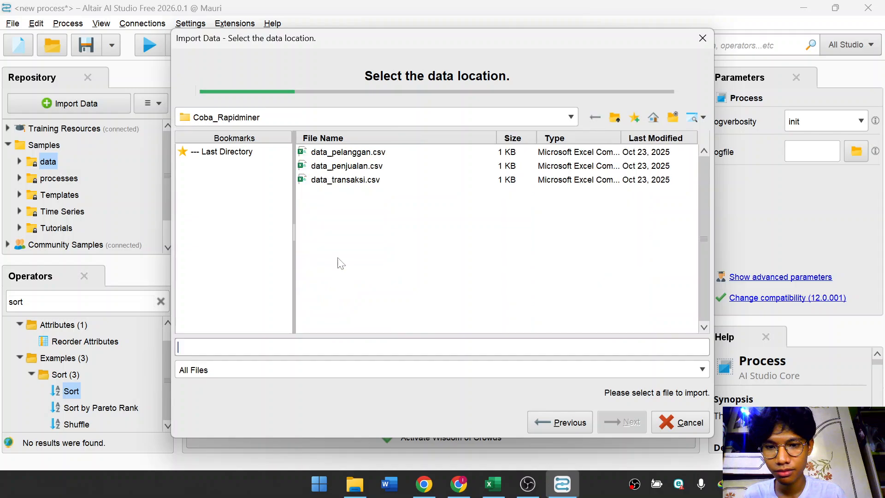
{"action": "left_click", "coordinate": [359, 153]}
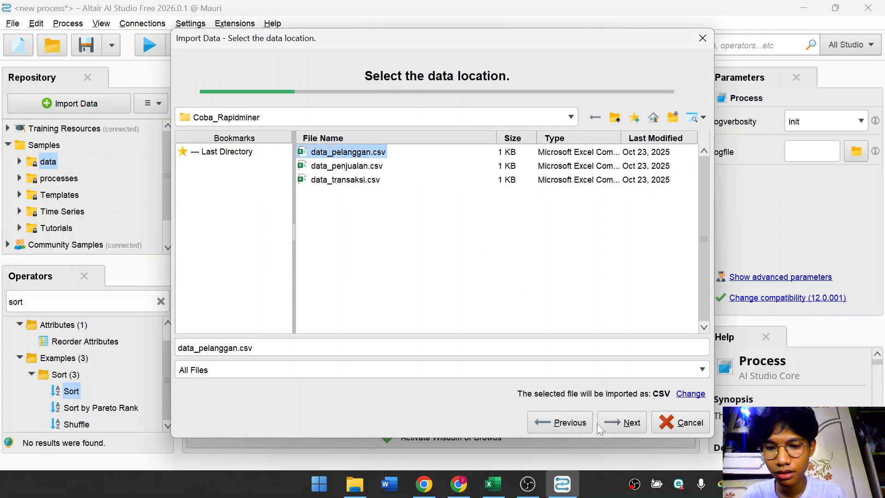
{"action": "left_click", "coordinate": [608, 421]}
{"action": "left_click", "coordinate": [623, 421]}
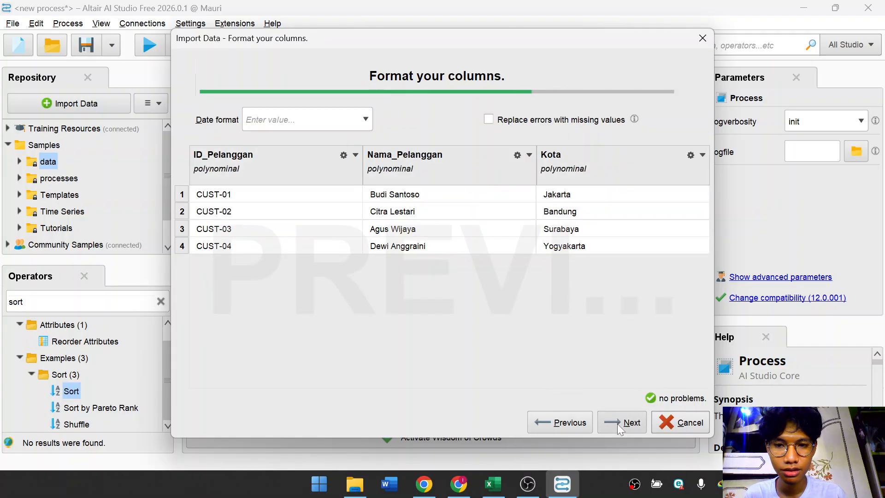
{"action": "left_click", "coordinate": [617, 424]}
{"action": "left_click", "coordinate": [264, 119]}
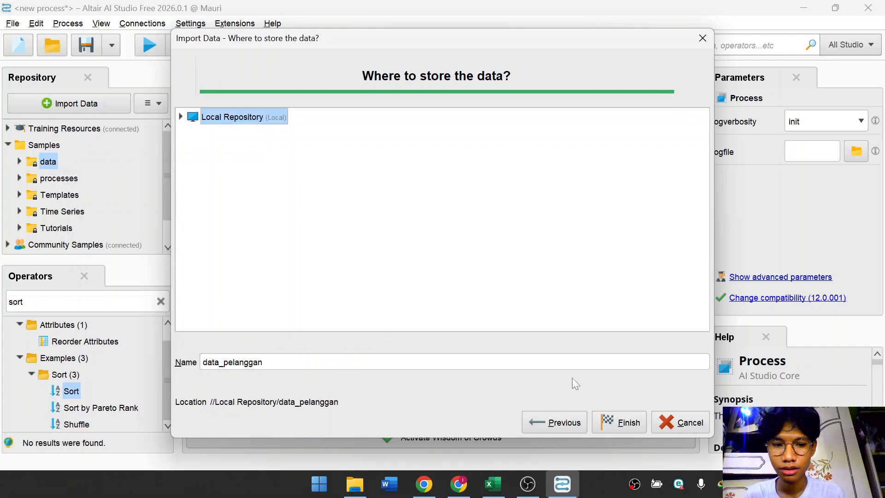
{"action": "left_click", "coordinate": [625, 422]}
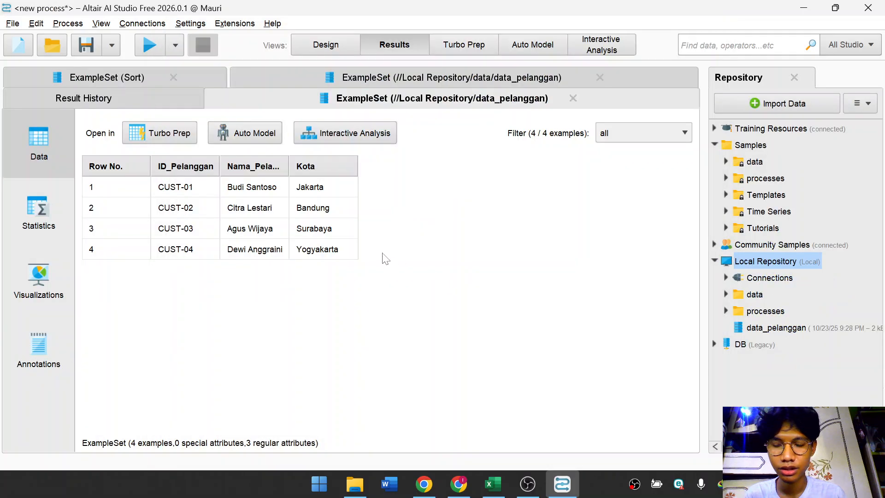
Import data_transaksi.csv from the Coba_Rapidminer folder into the Local Repository's processes folder as data_transaksi.
{"action": "left_click", "coordinate": [322, 46]}
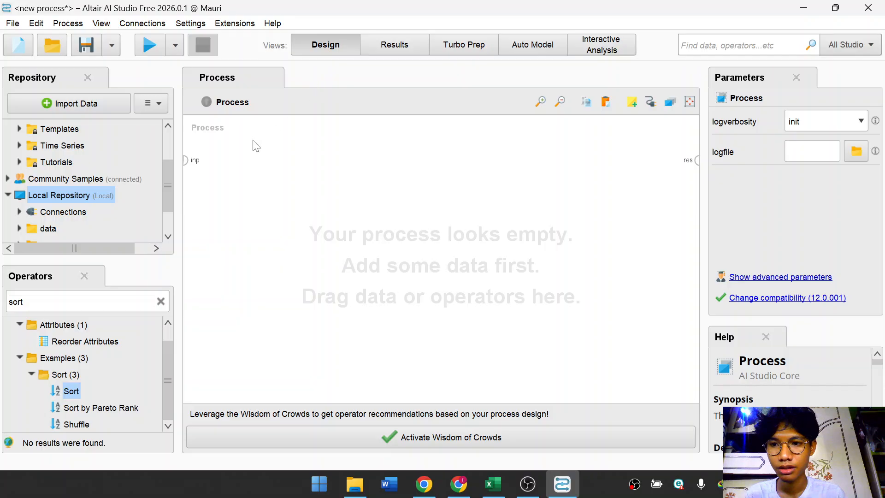
{"action": "scroll", "coordinate": [153, 175], "scroll_direction": "down", "scroll_amount": 1}
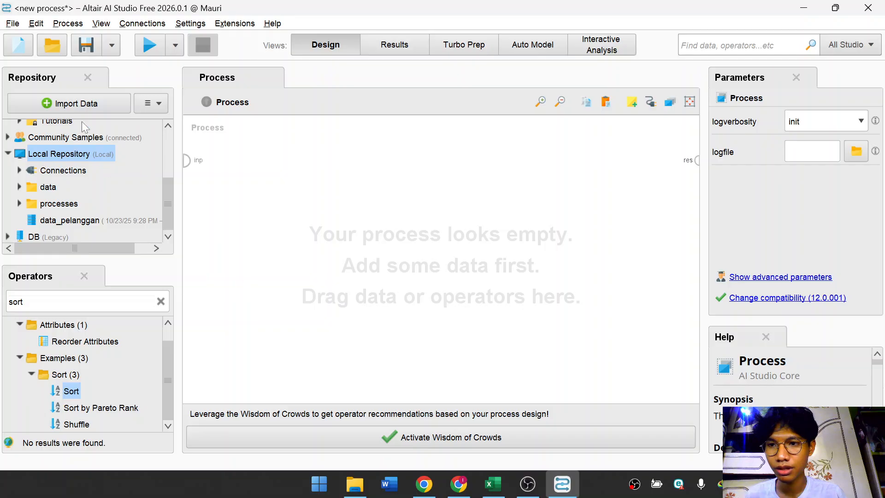
{"action": "left_click", "coordinate": [13, 23]}
{"action": "left_click", "coordinate": [116, 136]}
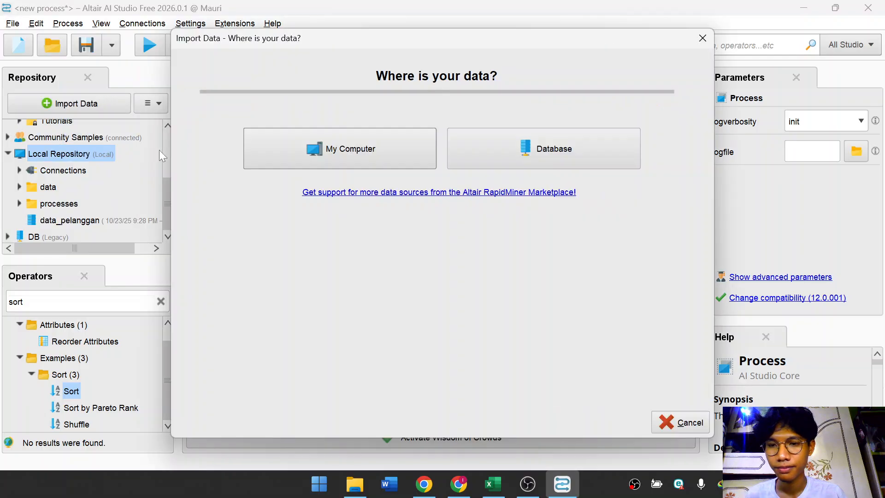
{"action": "left_click", "coordinate": [355, 152]}
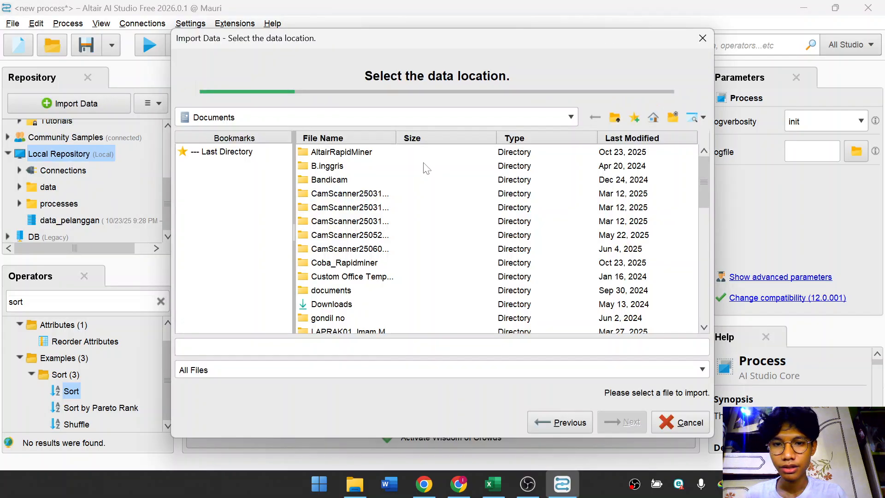
{"action": "left_click", "coordinate": [352, 266]}
{"action": "double_click", "coordinate": [352, 267]}
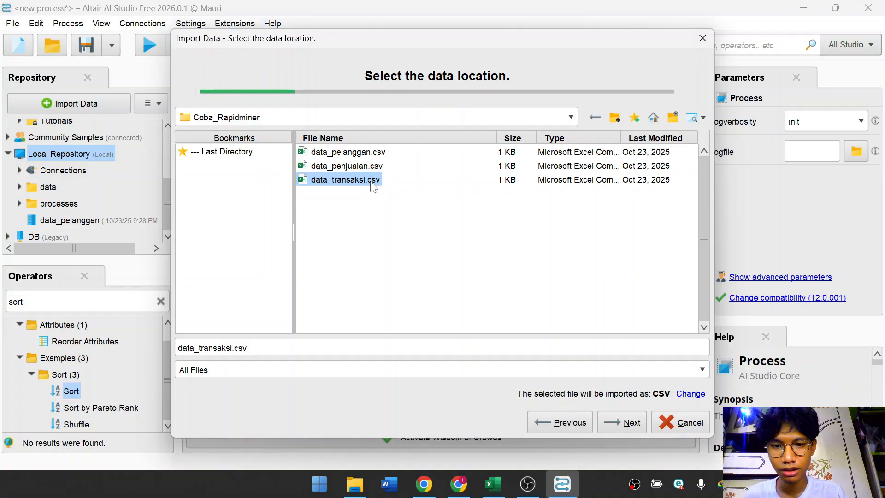
{"action": "left_click", "coordinate": [620, 421]}
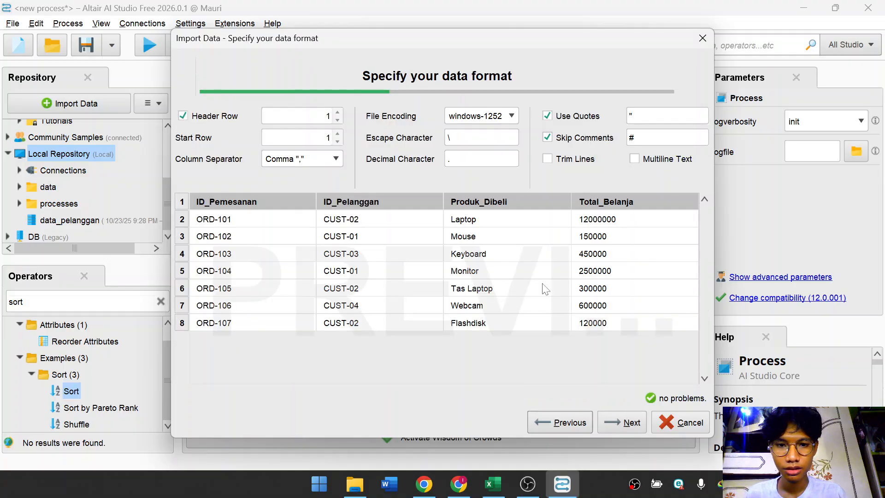
{"action": "left_click", "coordinate": [609, 421]}
{"action": "left_click", "coordinate": [615, 424]}
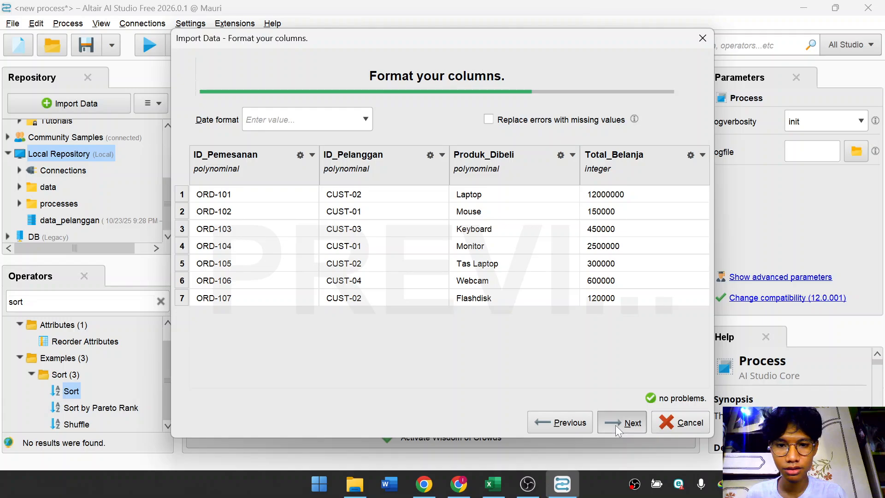
{"action": "left_click", "coordinate": [248, 152]}
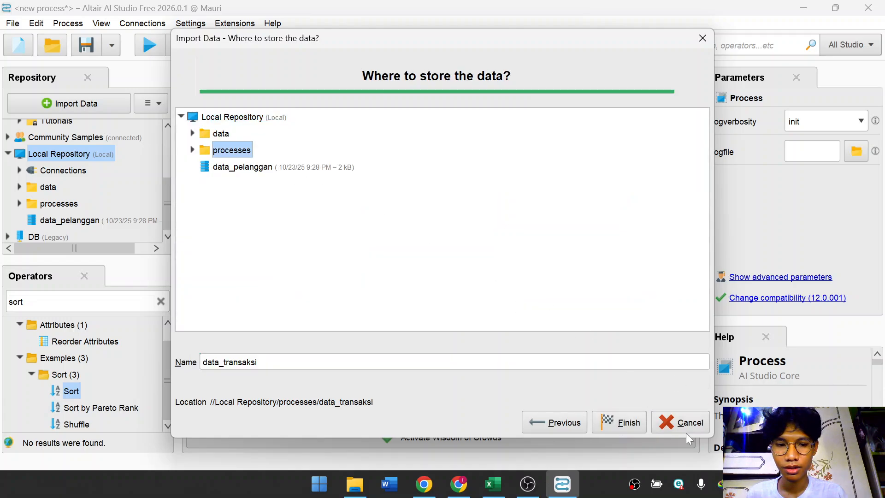
{"action": "left_click", "coordinate": [634, 419]}
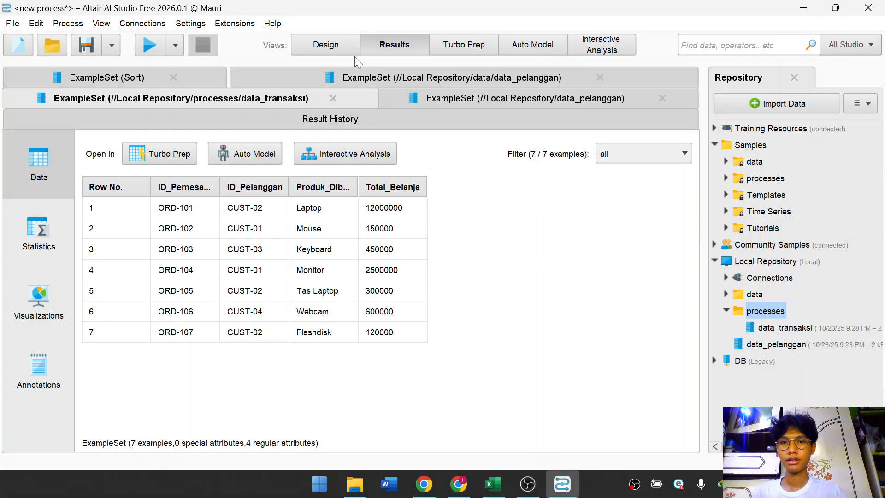
Add a Retrieve operator for data_pelanggan to the process canvas.
{"action": "left_click", "coordinate": [355, 52]}
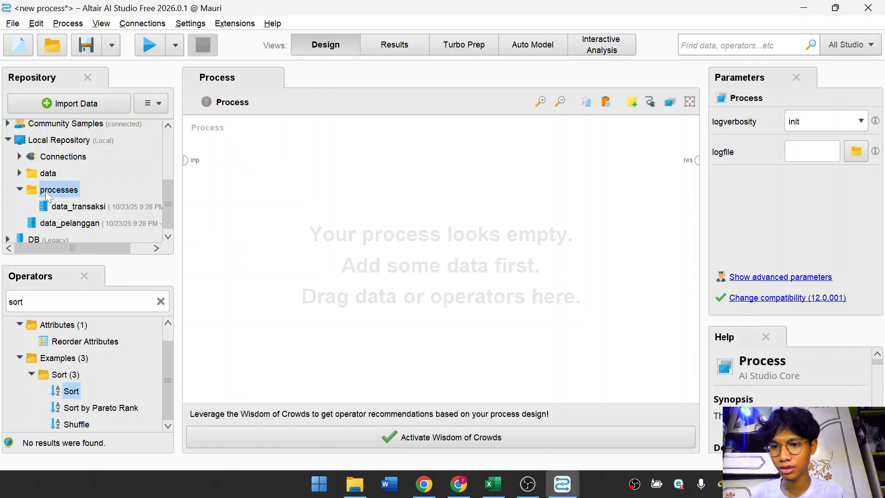
{"action": "left_click", "coordinate": [76, 206]}
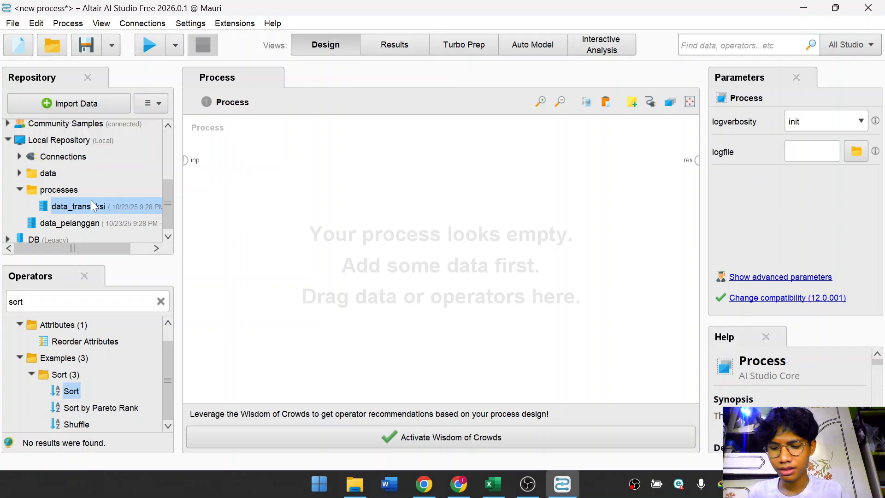
{"action": "left_click_drag", "start_coordinate": [98, 224], "coordinate": [278, 267]}
{"action": "left_click", "coordinate": [393, 231]}
{"action": "left_click", "coordinate": [276, 285]}
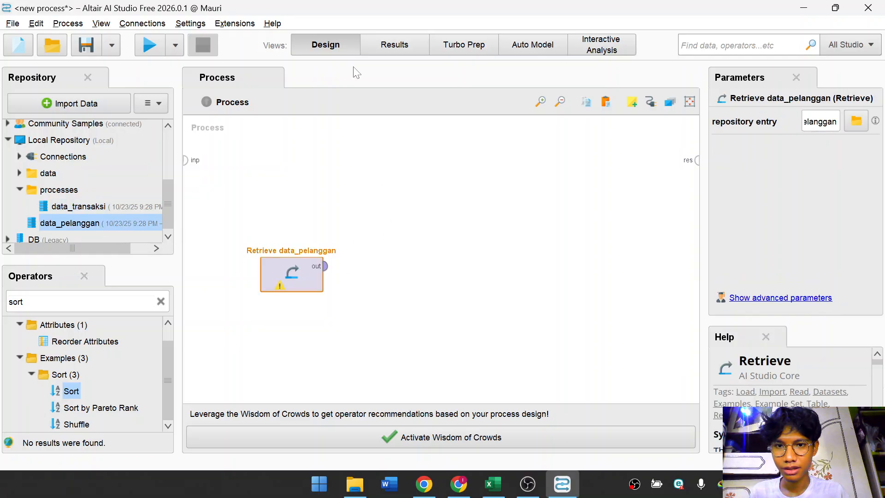
Add a Retrieve operator for data_transaksi to the canvas beside the data_pelanggan one.
{"action": "left_click", "coordinate": [373, 44]}
{"action": "left_click", "coordinate": [352, 44]}
{"action": "left_click", "coordinate": [367, 214]}
{"action": "left_click_drag", "start_coordinate": [107, 206], "coordinate": [432, 275]}
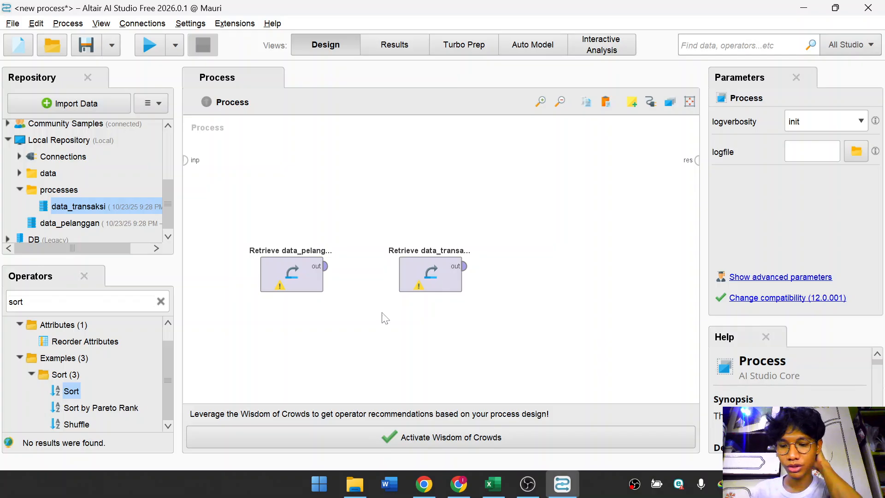
Search the operators for join and add the Join operator to the process canvas.
{"action": "left_click", "coordinate": [161, 301]}
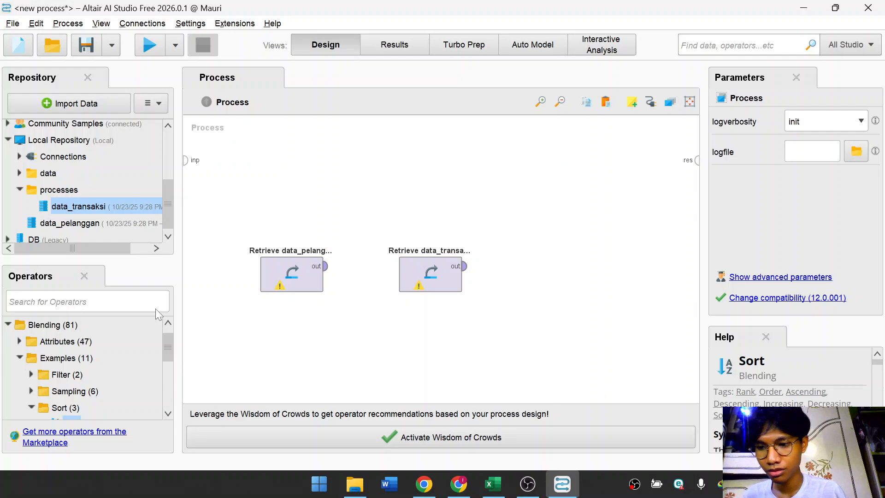
{"action": "left_click", "coordinate": [118, 308]}
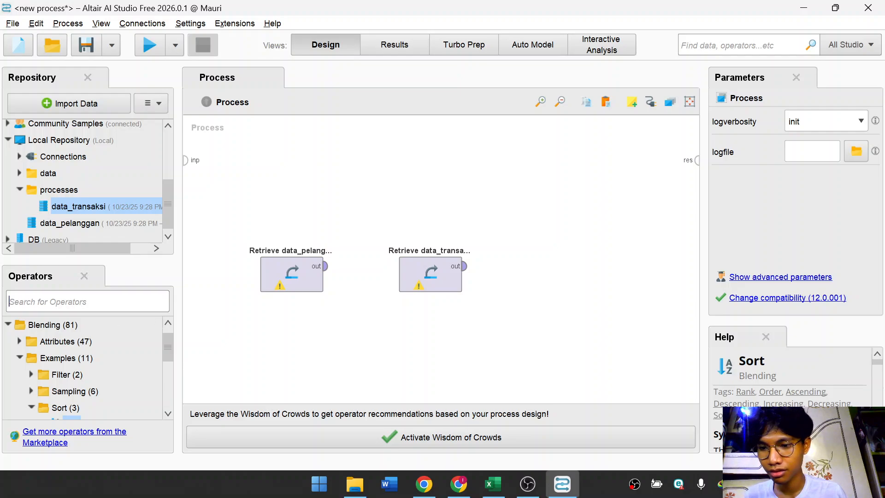
{"action": "type", "text": "joi"}
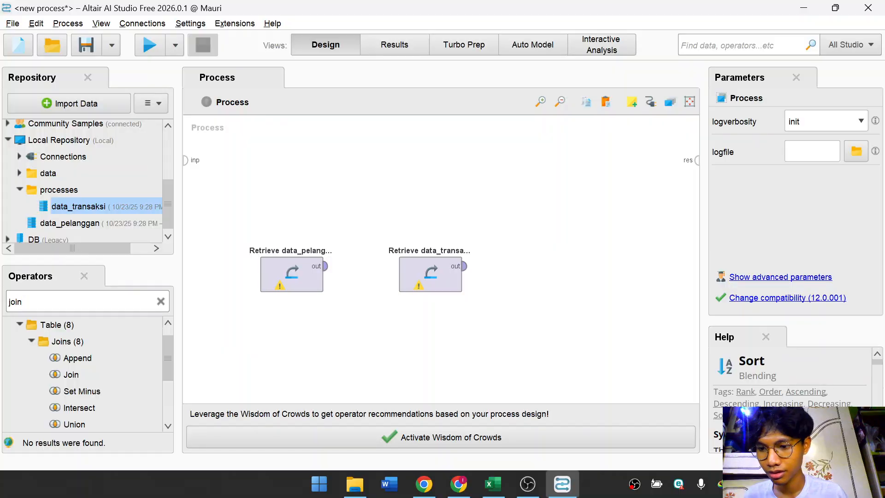
{"action": "type", "text": "n"}
{"action": "scroll", "coordinate": [93, 357], "scroll_direction": "down", "scroll_amount": 3}
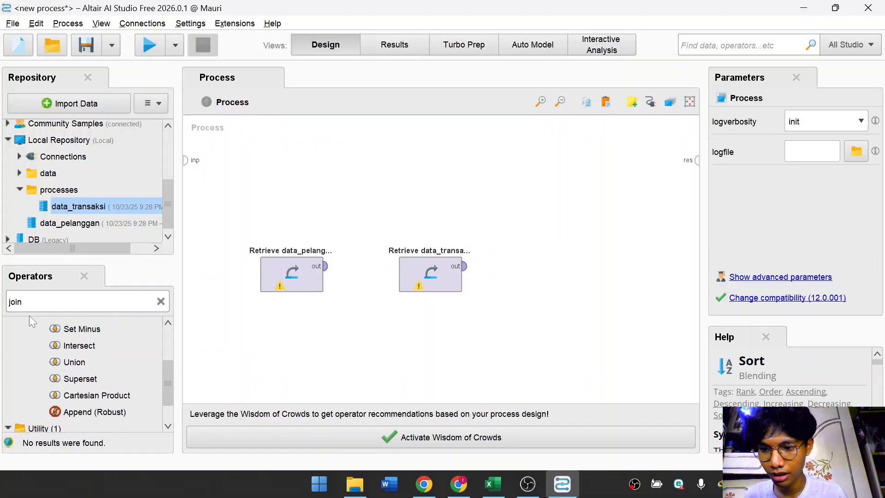
{"action": "scroll", "coordinate": [81, 352], "scroll_direction": "up", "scroll_amount": 1}
{"action": "left_click_drag", "start_coordinate": [74, 353], "coordinate": [355, 282]}
Rearrange the operators so Join sits between Retrieve data_pelanggan and Retrieve data_transaksi.
{"action": "left_click_drag", "start_coordinate": [430, 275], "coordinate": [476, 275]}
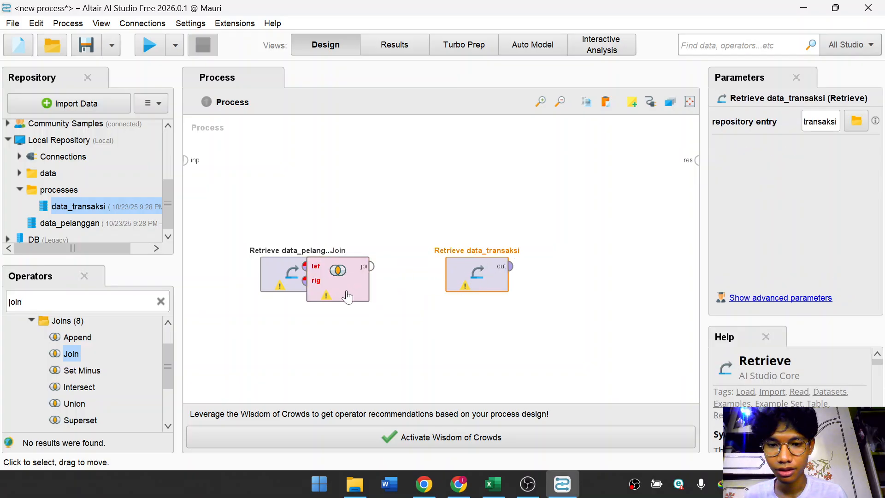
{"action": "left_click_drag", "start_coordinate": [347, 297], "coordinate": [402, 302]}
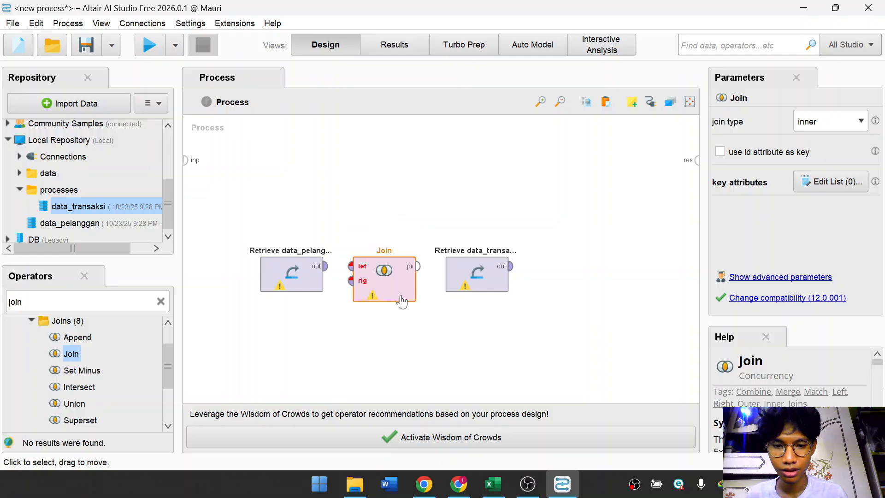
{"action": "left_click", "coordinate": [560, 104]}
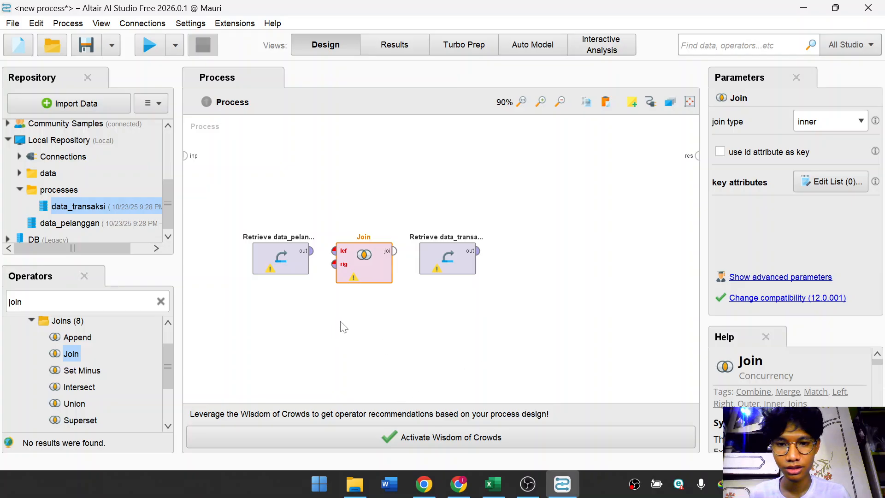
{"action": "left_click", "coordinate": [304, 325]}
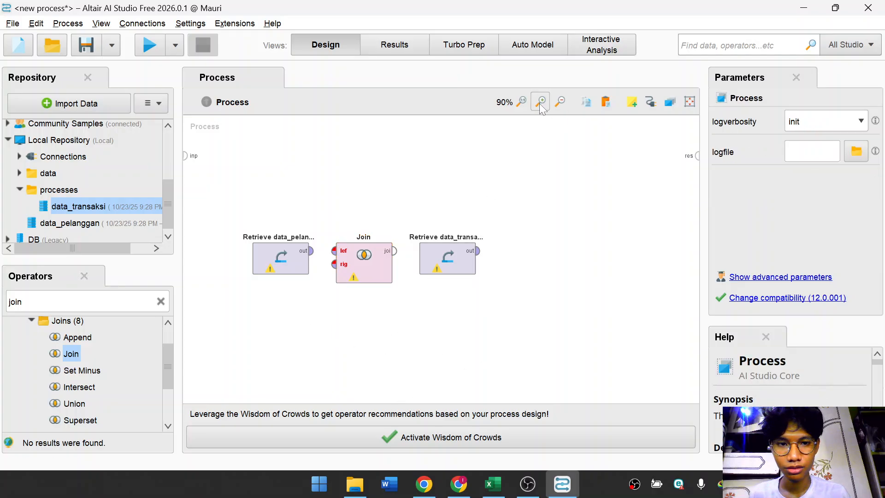
{"action": "left_click", "coordinate": [561, 104]}
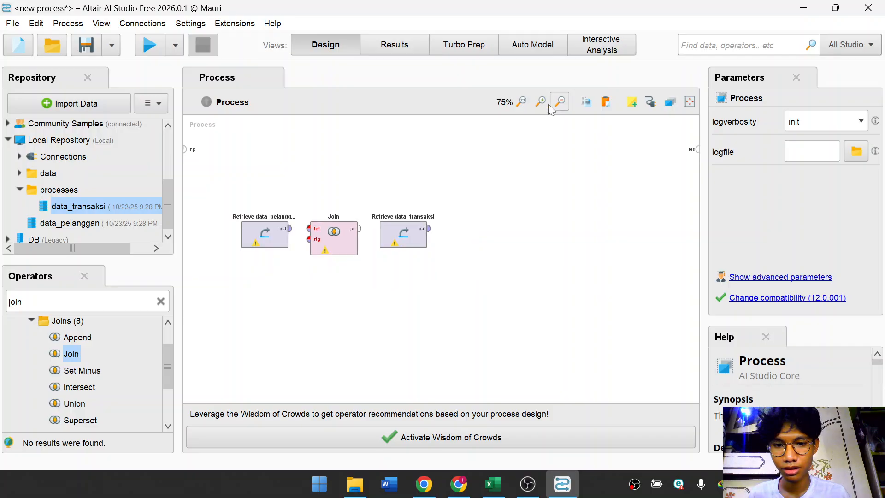
{"action": "left_click", "coordinate": [548, 105]}
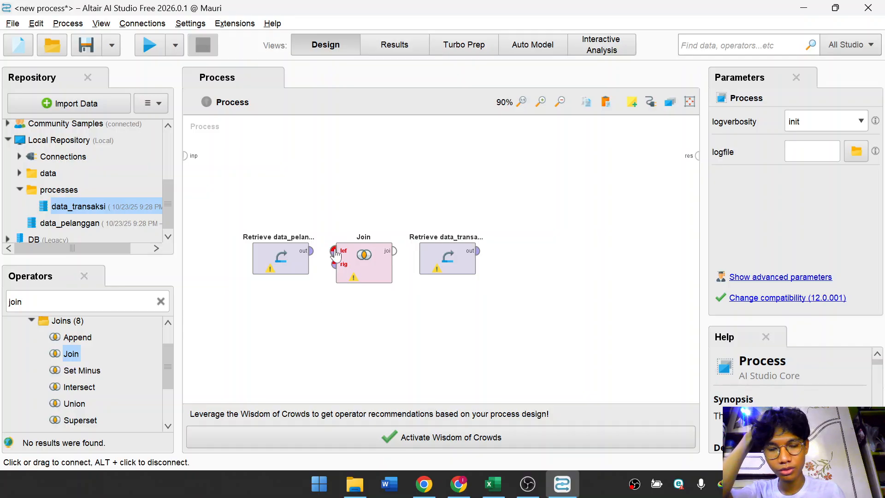
Connect the Retrieve data_pelanggan output to the Join operator's left input.
{"action": "mouse_move", "coordinate": [335, 255]}
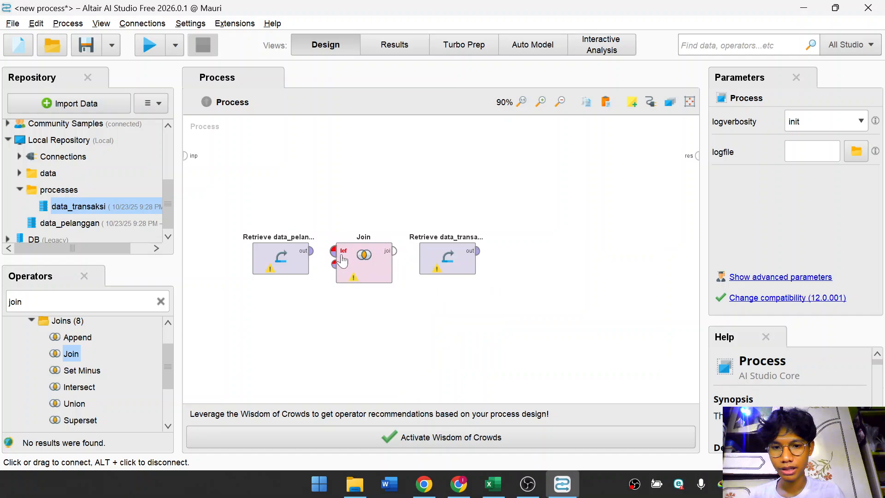
{"action": "left_click", "coordinate": [342, 260]}
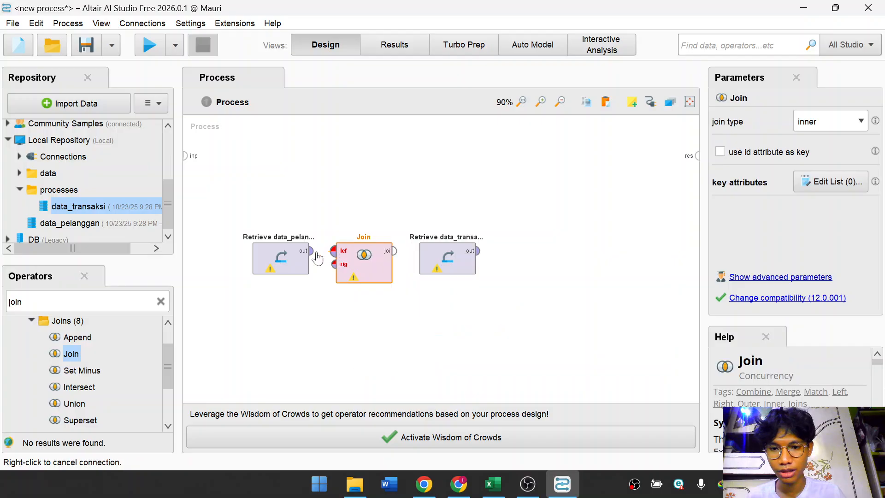
{"action": "left_click", "coordinate": [300, 253]}
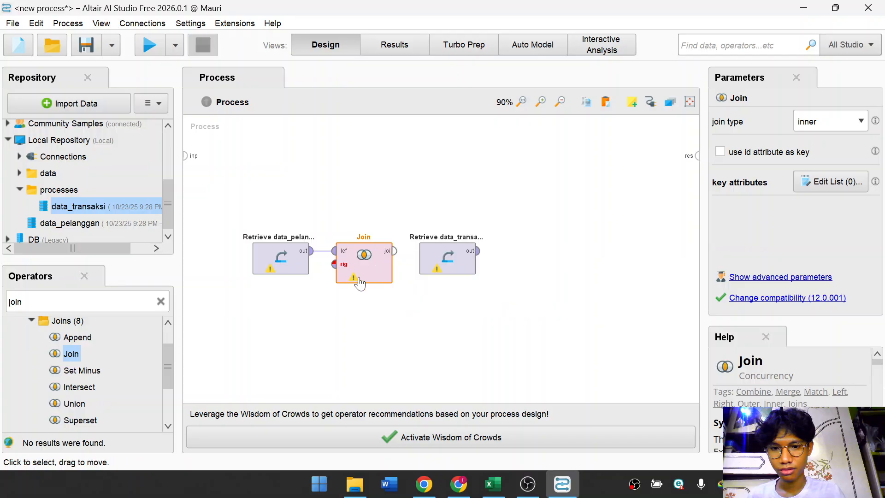
Connect the Retrieve data_transaksi output to the Join operator's right input.
{"action": "left_click_drag", "start_coordinate": [332, 265], "coordinate": [434, 259]}
{"action": "left_click", "coordinate": [340, 264]}
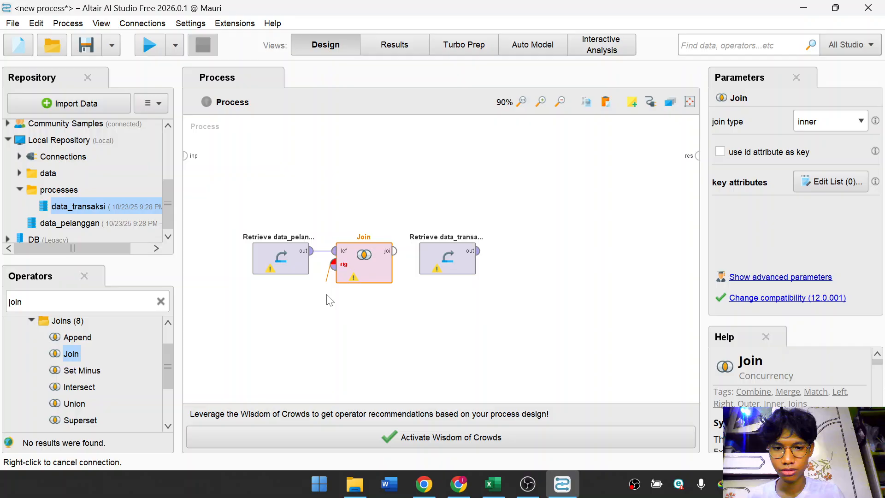
{"action": "left_click", "coordinate": [417, 254]}
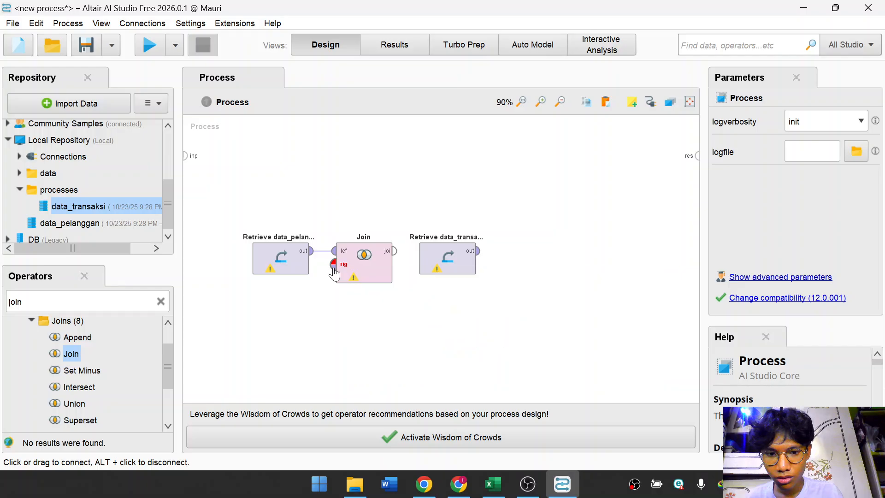
{"action": "left_click", "coordinate": [333, 265]}
{"action": "left_click", "coordinate": [477, 258]}
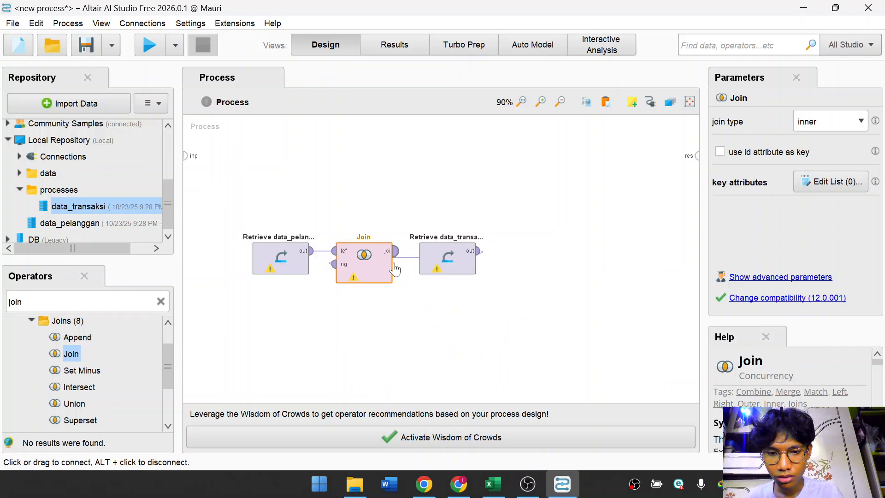
{"action": "left_click", "coordinate": [479, 251]}
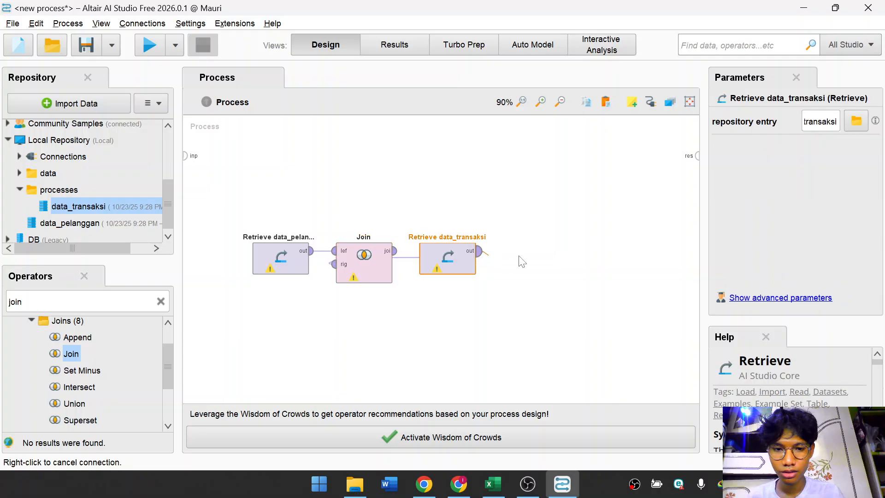
{"action": "left_click", "coordinate": [698, 156]}
{"action": "left_click", "coordinate": [697, 157]}
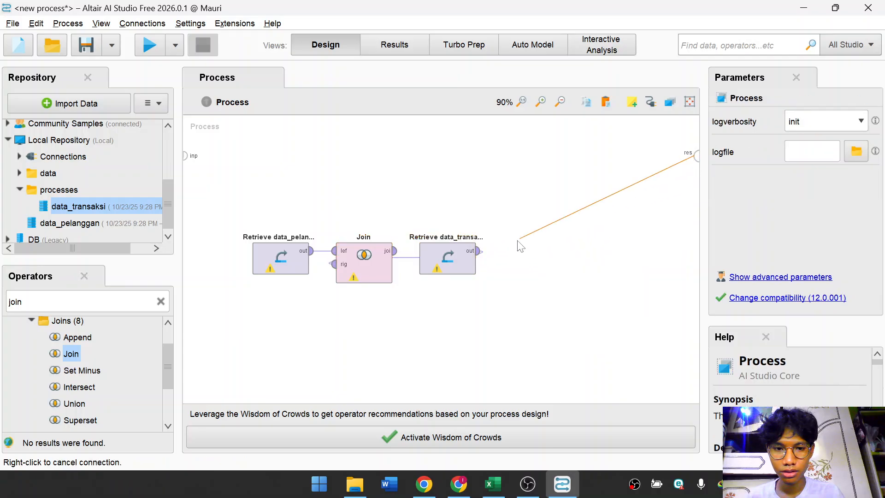
{"action": "right_click", "coordinate": [509, 217]}
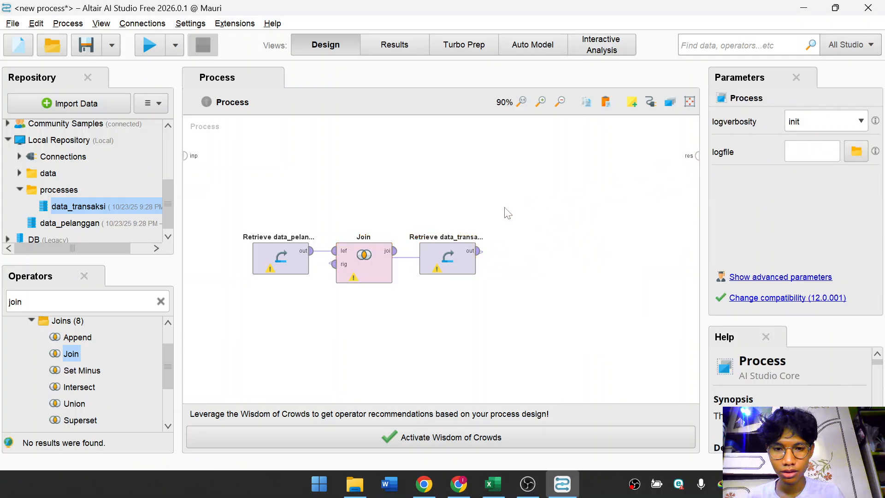
Connect the Join operator's output to the process result port.
{"action": "left_click", "coordinate": [395, 251]}
{"action": "left_click", "coordinate": [697, 155]}
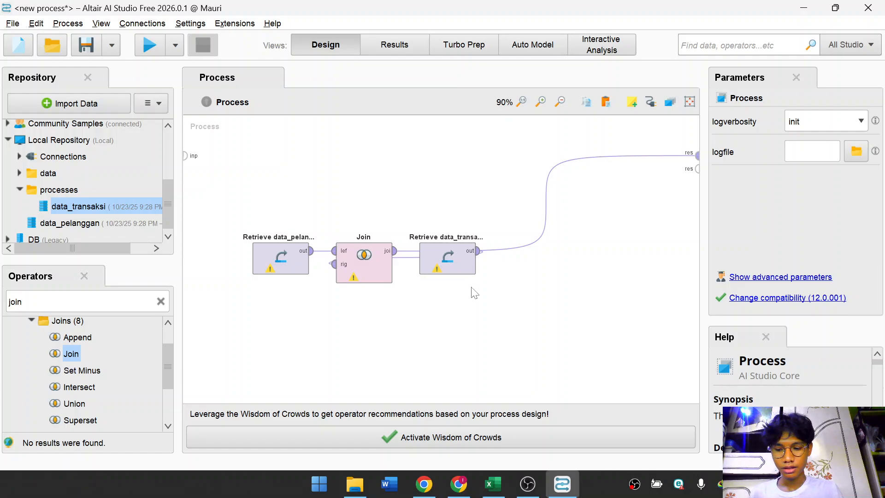
Open the Join operator's key attributes list and set the left key attribute to ID_Pelanggan.
{"action": "left_click", "coordinate": [362, 281]}
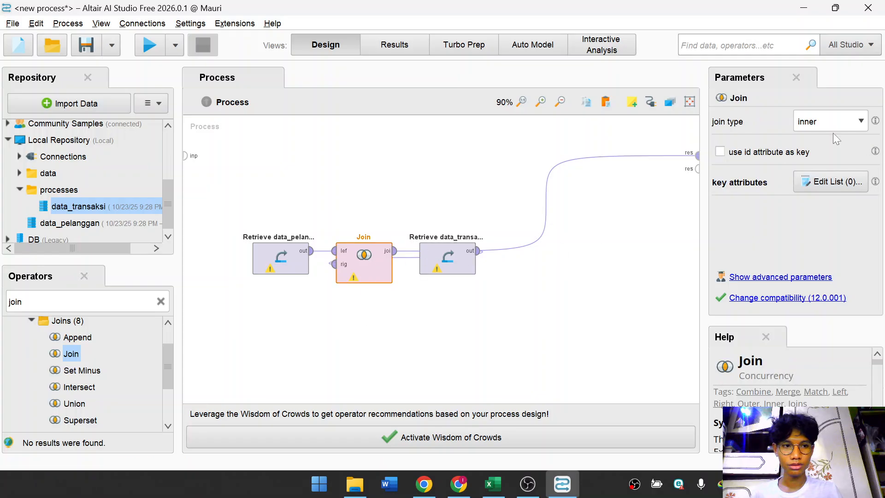
{"action": "left_click", "coordinate": [824, 180]}
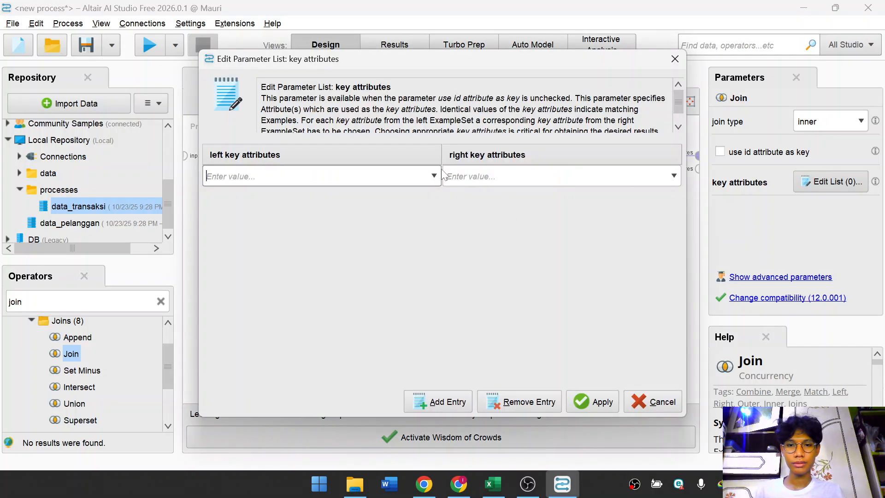
{"action": "left_click", "coordinate": [431, 176]}
{"action": "left_click", "coordinate": [516, 222]}
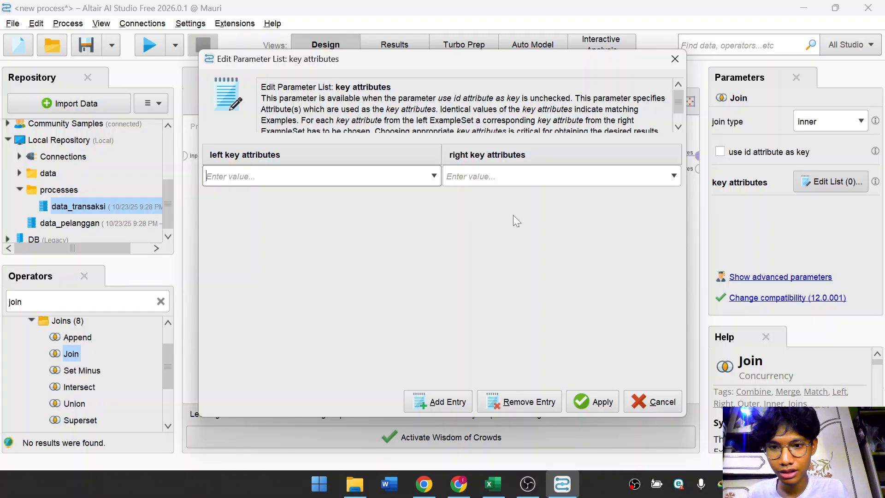
{"action": "left_click", "coordinate": [435, 171]}
{"action": "left_click", "coordinate": [420, 192]}
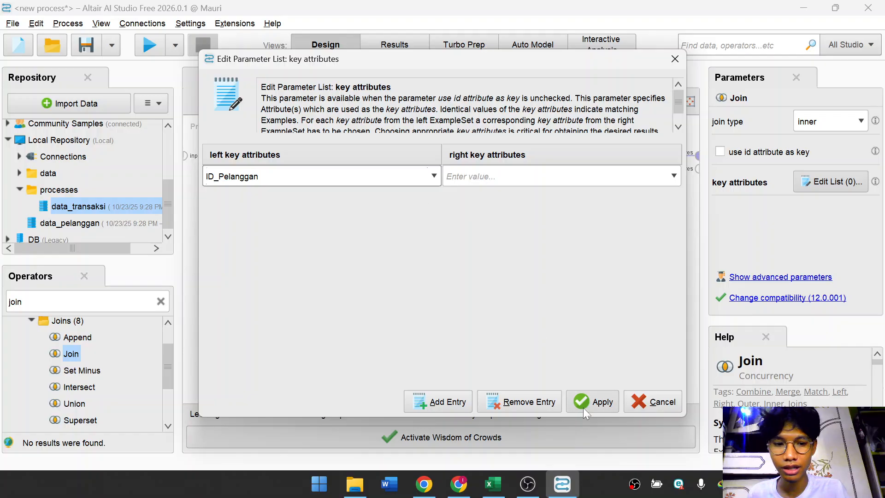
{"action": "left_click", "coordinate": [628, 179]}
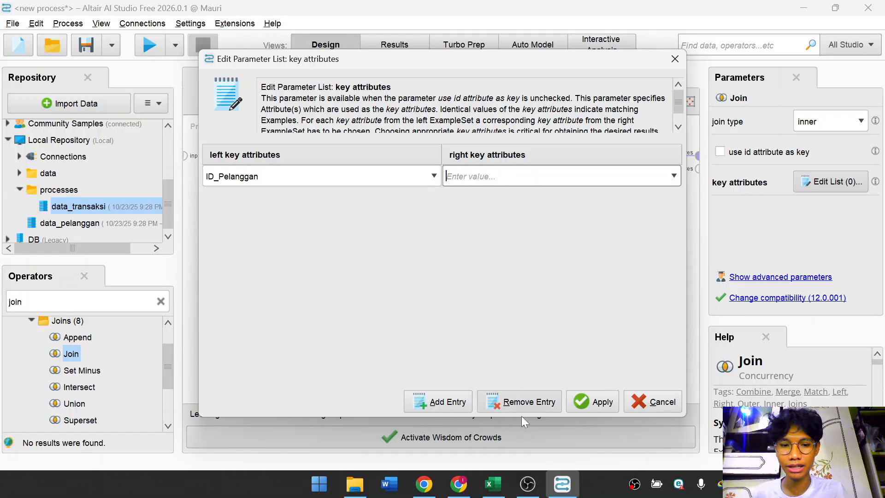
Switch to Excel and examine the ID_Pelanggan columns in data_pelanggan.csv and data_transaksi.csv.
{"action": "left_click", "coordinate": [492, 492]}
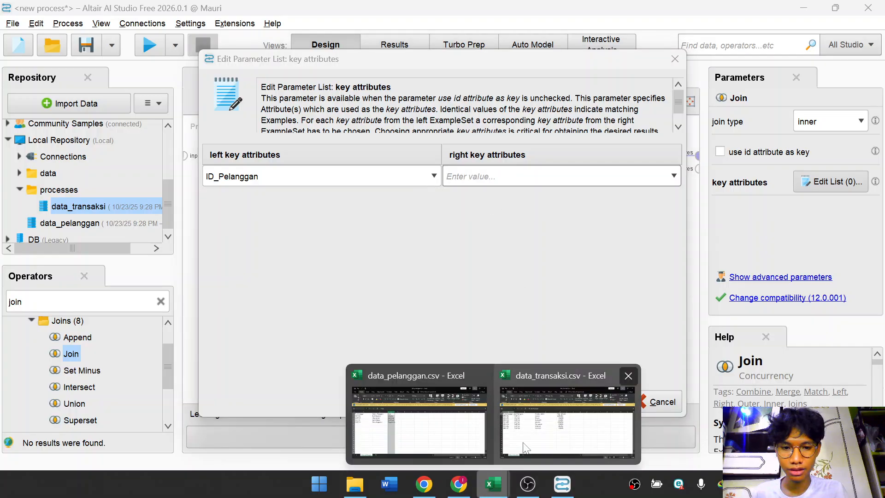
{"action": "left_click", "coordinate": [420, 421]}
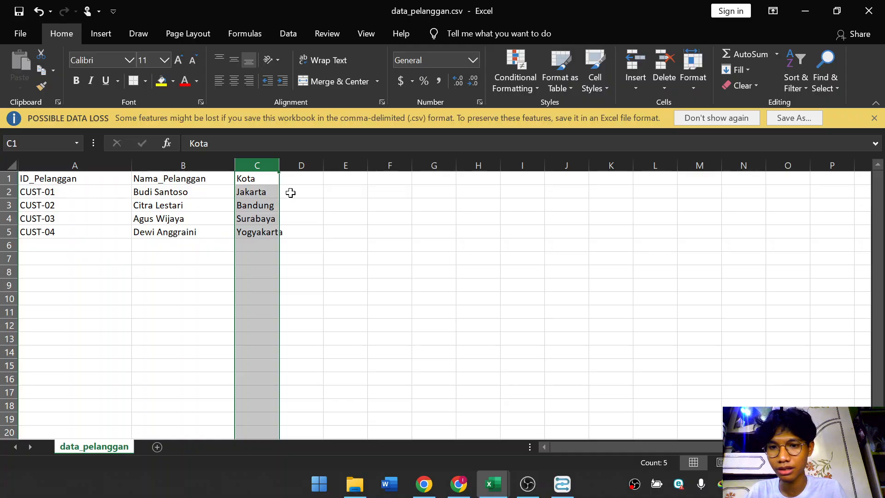
{"action": "left_click_drag", "start_coordinate": [279, 165], "coordinate": [297, 165]}
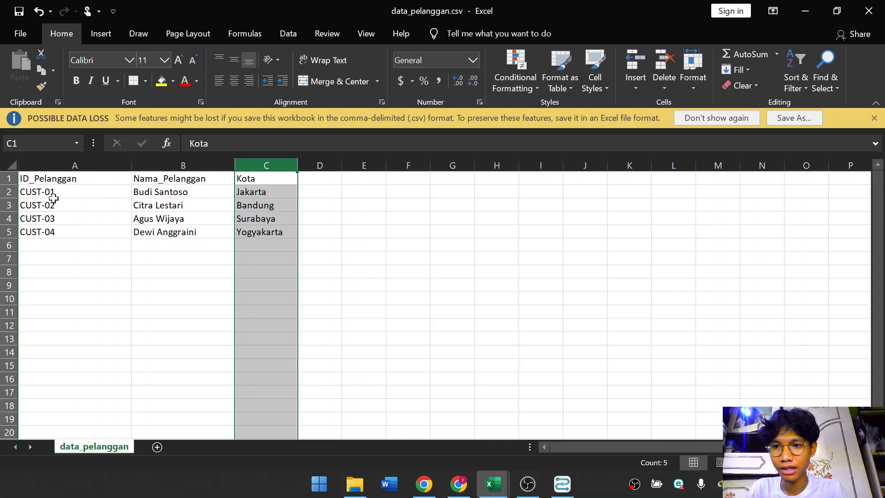
{"action": "left_click", "coordinate": [54, 214]}
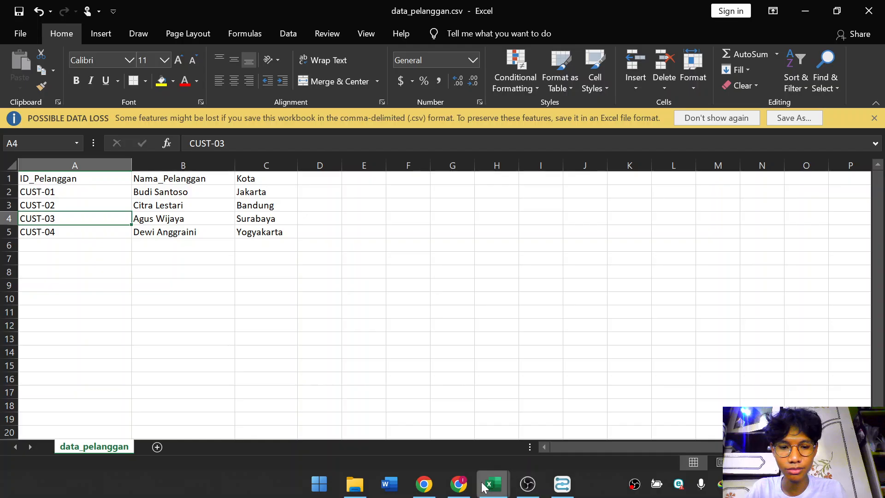
{"action": "mouse_move", "coordinate": [492, 483]}
{"action": "left_click", "coordinate": [504, 431]}
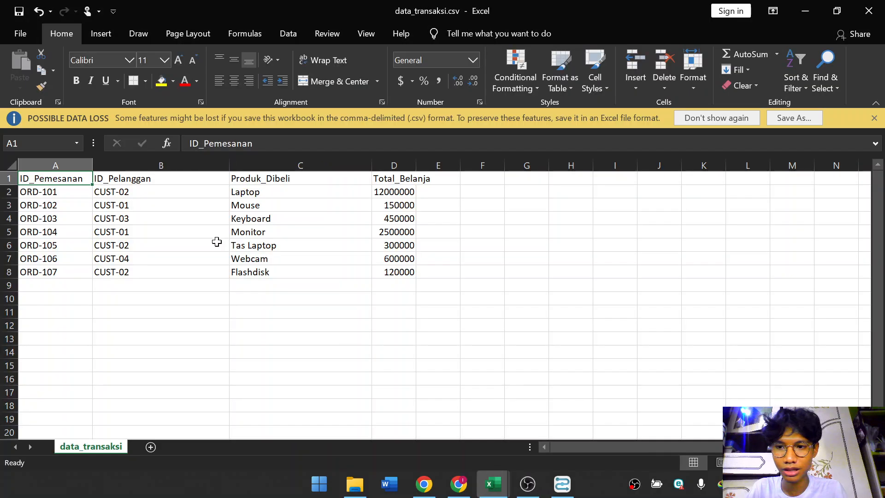
{"action": "left_click", "coordinate": [153, 179]}
{"action": "key", "text": "Down"}
{"action": "key", "text": "Down"}
{"action": "key", "text": "Down"}
{"action": "key", "text": "Down"}
{"action": "key", "text": "Down"}
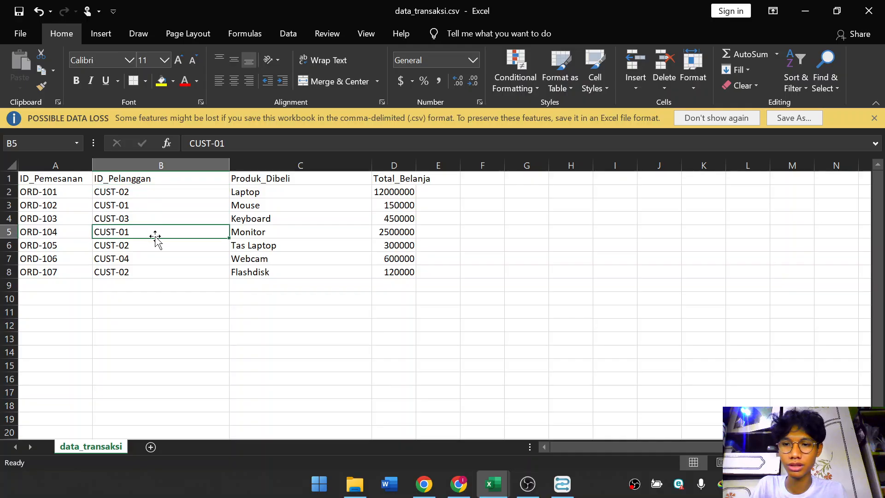
{"action": "left_click", "coordinate": [803, 10]}
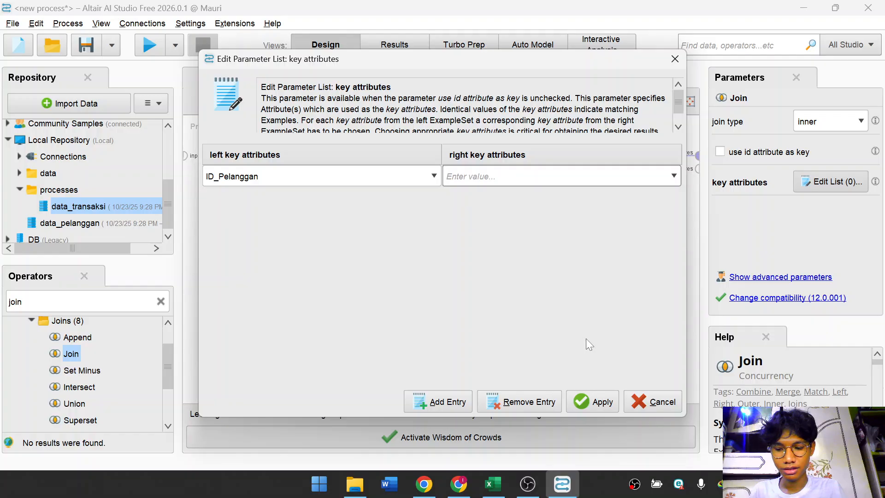
Set the right key attribute to ID_Pelanggan and apply the key attributes list.
{"action": "left_click", "coordinate": [674, 176]}
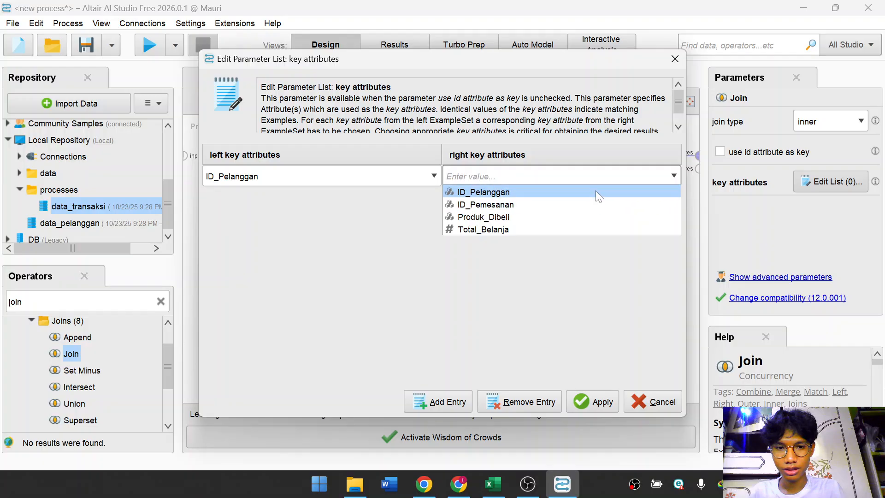
{"action": "left_click", "coordinate": [470, 193]}
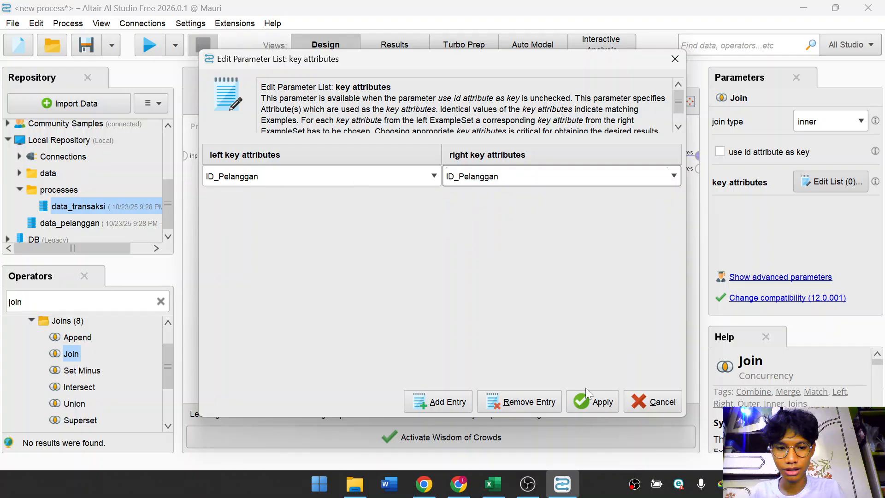
{"action": "left_click", "coordinate": [586, 402]}
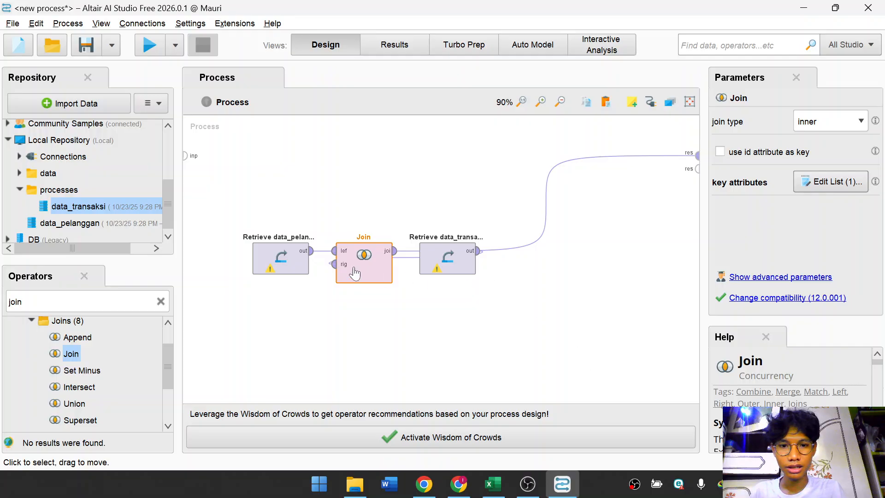
Recheck the Join key attributes, apply them, and run the process.
{"action": "left_click", "coordinate": [830, 181]}
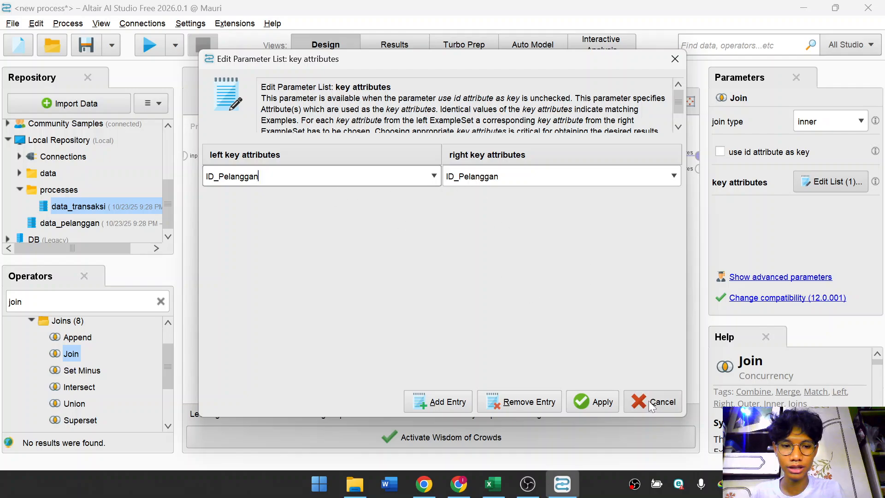
{"action": "left_click", "coordinate": [601, 400]}
{"action": "left_click", "coordinate": [148, 50]}
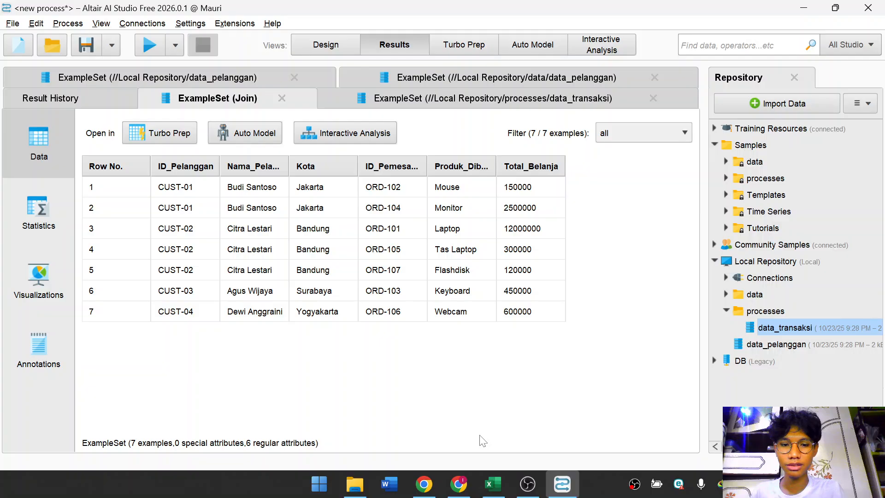
Compare the joined example set with both CSV files open in Excel.
{"action": "mouse_move", "coordinate": [494, 484]}
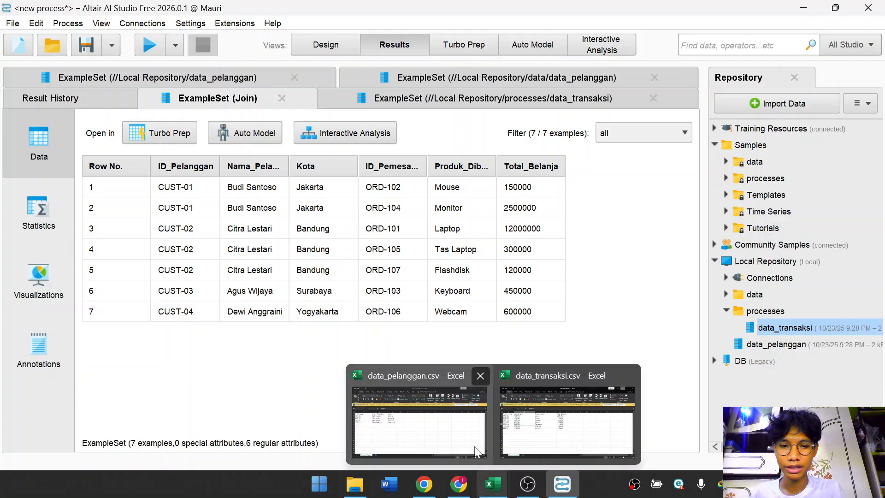
{"action": "left_click", "coordinate": [474, 437]}
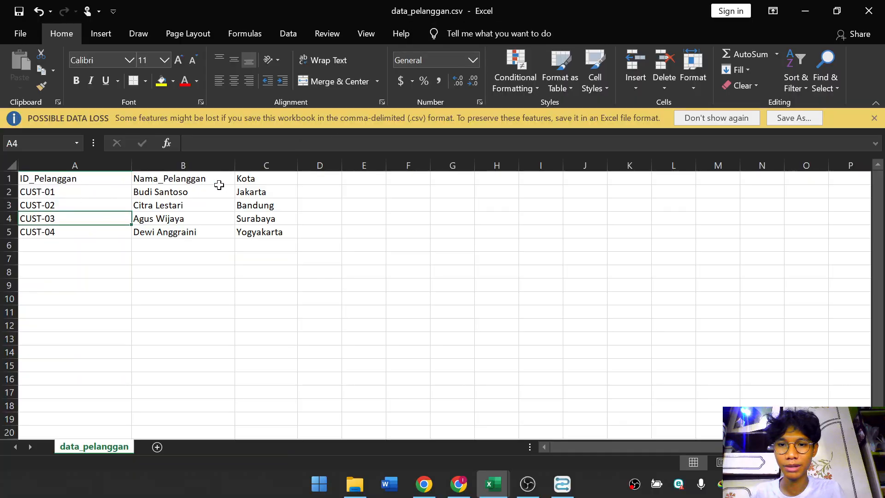
{"action": "mouse_move", "coordinate": [492, 483]}
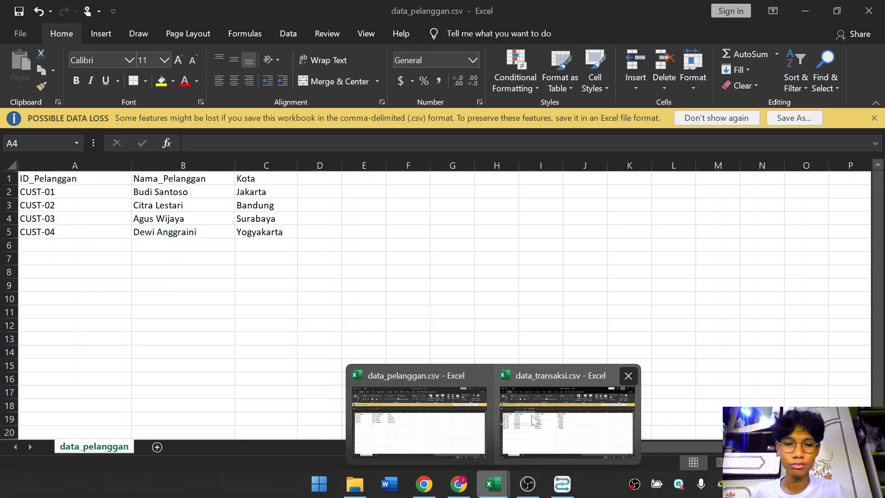
{"action": "left_click", "coordinate": [535, 421]}
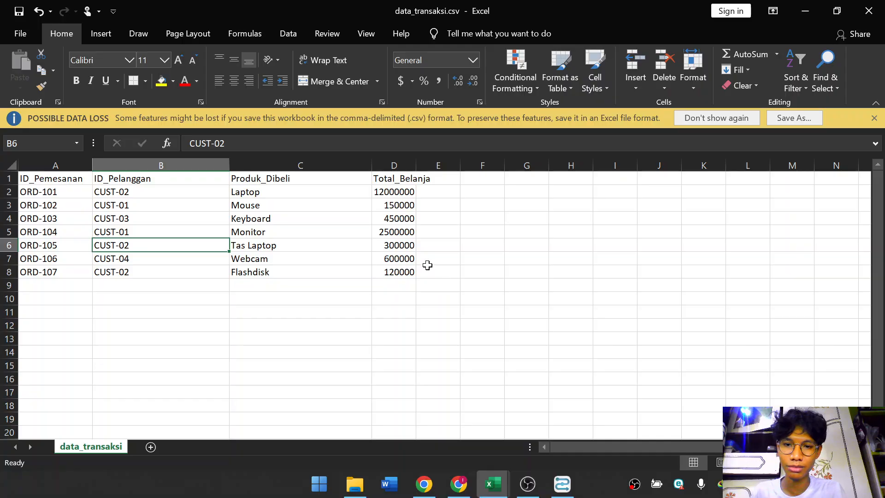
{"action": "left_click", "coordinate": [563, 483]}
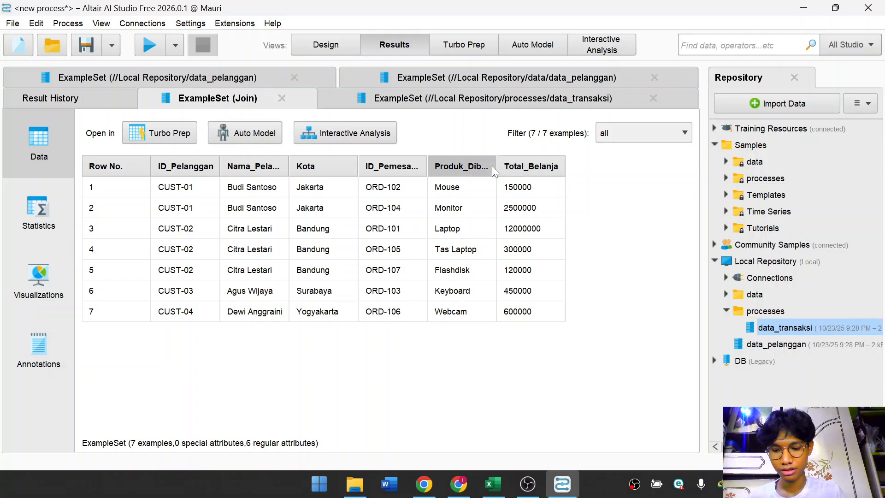
Move the Produk_Dibeli column to the end of the joined results table and return to the design view.
{"action": "left_click_drag", "start_coordinate": [494, 165], "coordinate": [606, 167]}
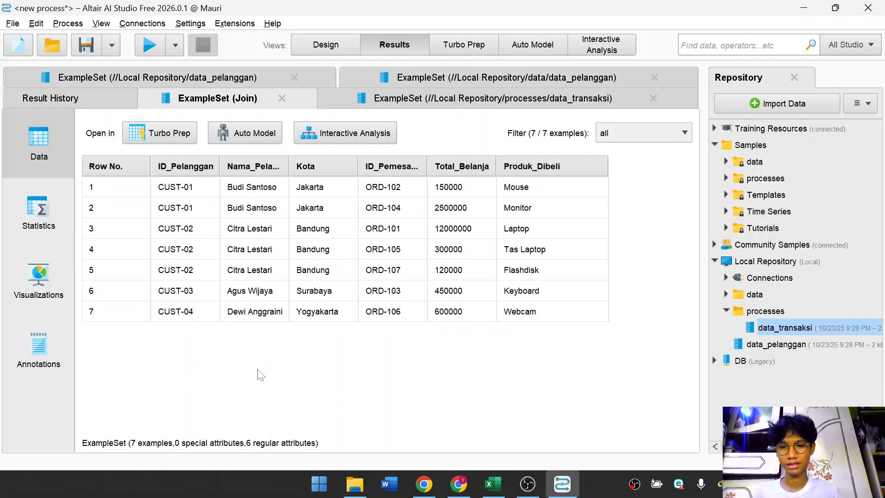
{"action": "left_click", "coordinate": [323, 46]}
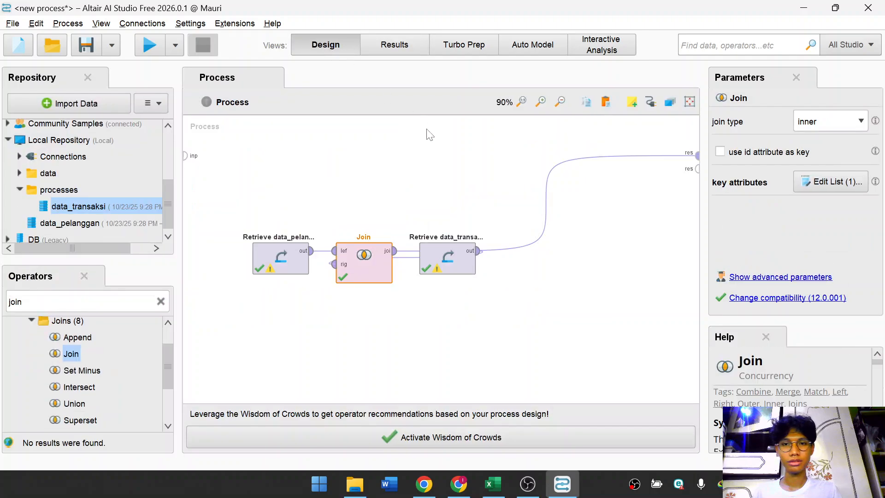
{"action": "left_click", "coordinate": [472, 177]}
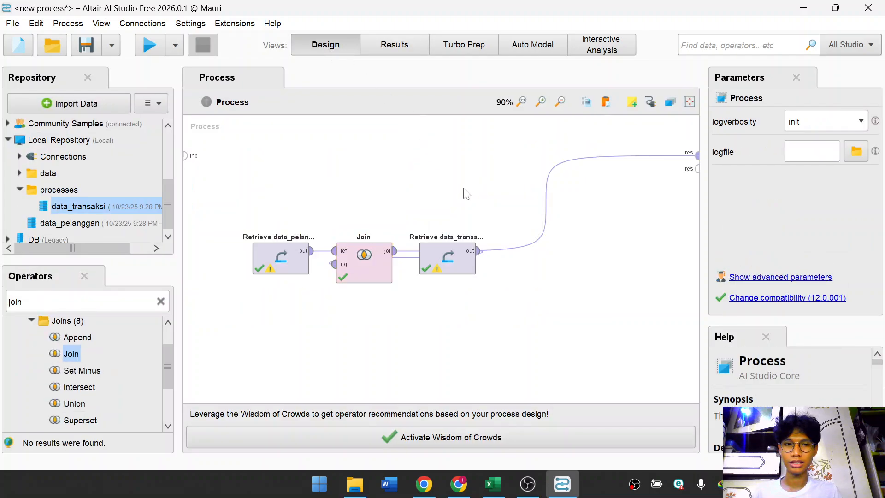
Start a new process without saving changes to the current one.
{"action": "left_click", "coordinate": [12, 23]}
{"action": "left_click", "coordinate": [42, 37]}
{"action": "left_click", "coordinate": [207, 134]}
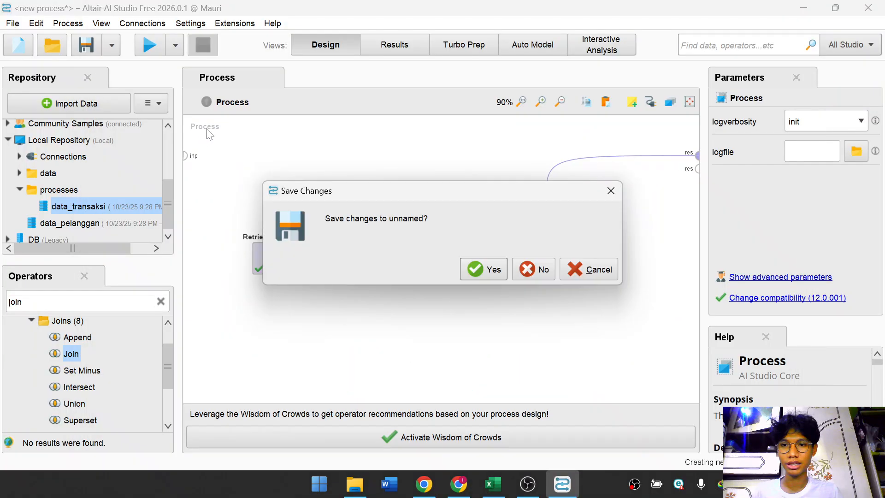
{"action": "left_click", "coordinate": [533, 270]}
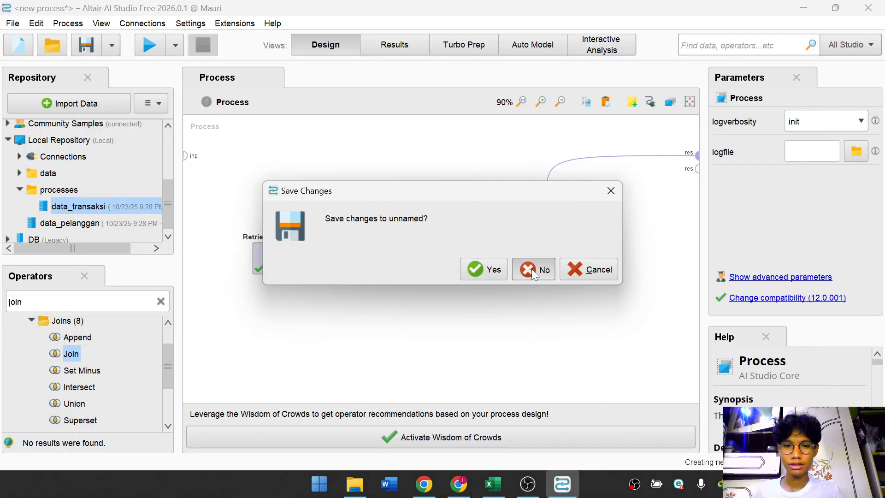
{"action": "left_click", "coordinate": [19, 190]}
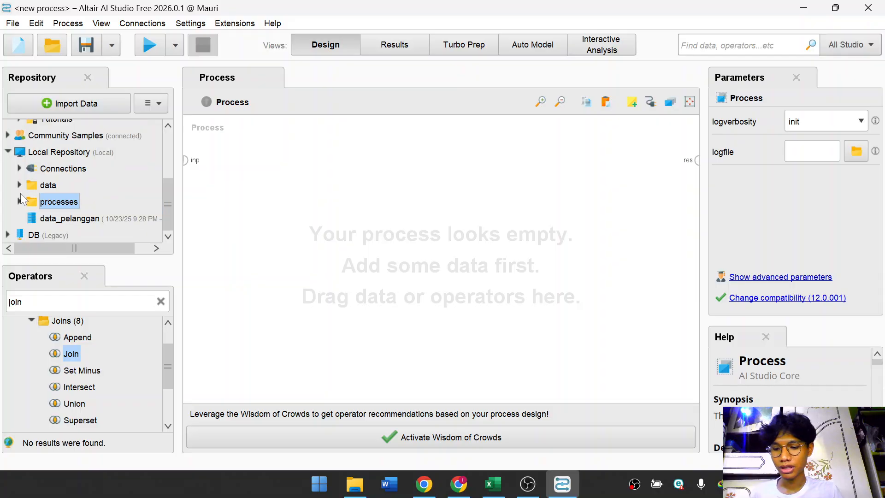
Browse the repository's Samples data folder and add the Titanic dataset to the new process.
{"action": "scroll", "coordinate": [49, 177], "scroll_direction": "up", "scroll_amount": 2}
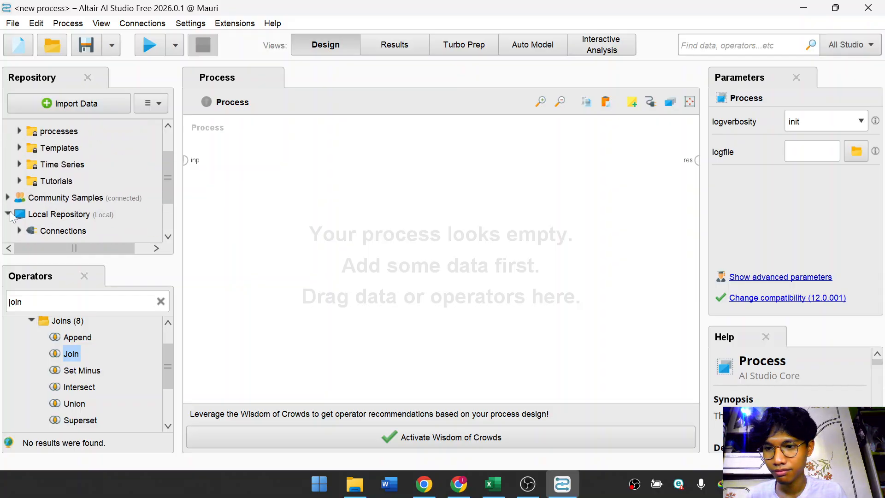
{"action": "scroll", "coordinate": [6, 203], "scroll_direction": "up", "scroll_amount": 2}
{"action": "left_click", "coordinate": [8, 146]}
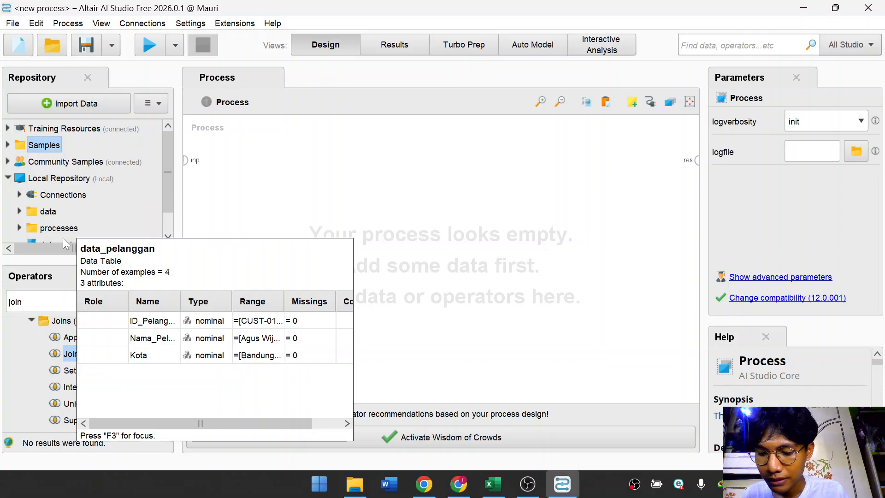
{"action": "left_click", "coordinate": [20, 211]}
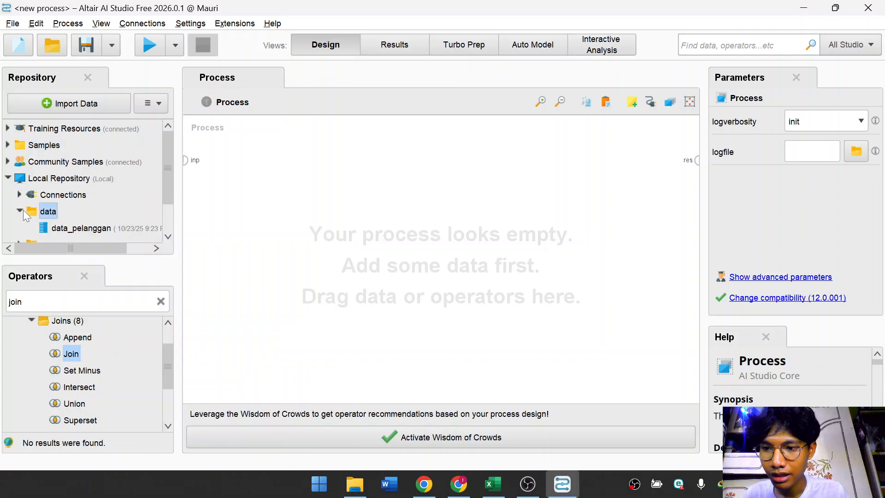
{"action": "scroll", "coordinate": [84, 211], "scroll_direction": "down", "scroll_amount": 1}
{"action": "scroll", "coordinate": [45, 174], "scroll_direction": "up", "scroll_amount": 1}
{"action": "left_click", "coordinate": [8, 145]}
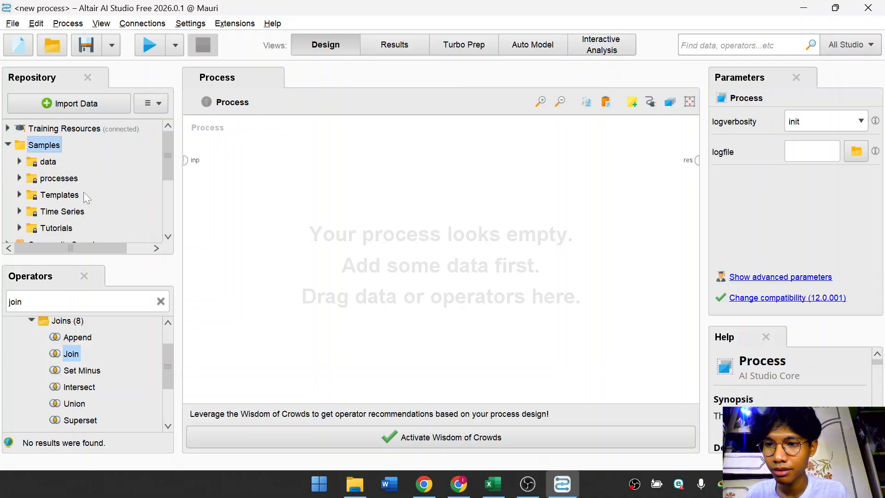
{"action": "left_click", "coordinate": [20, 162]}
{"action": "scroll", "coordinate": [69, 203], "scroll_direction": "down", "scroll_amount": 3}
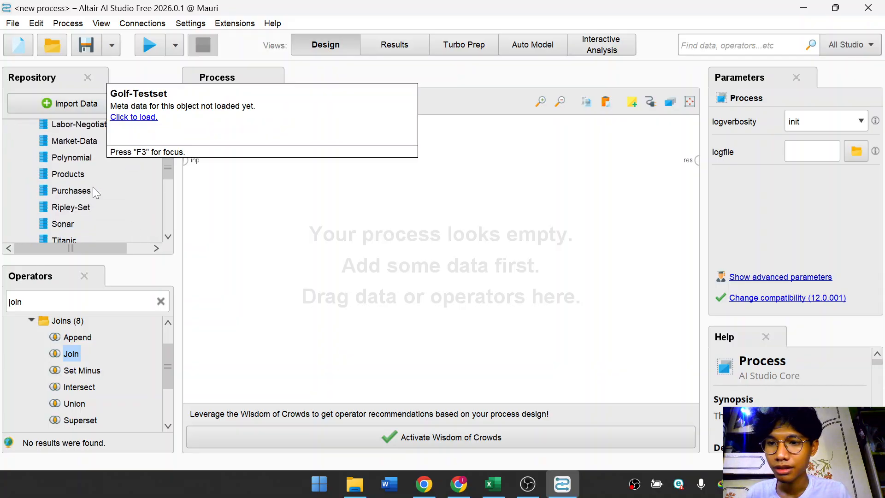
{"action": "left_click_drag", "start_coordinate": [69, 203], "coordinate": [322, 231]}
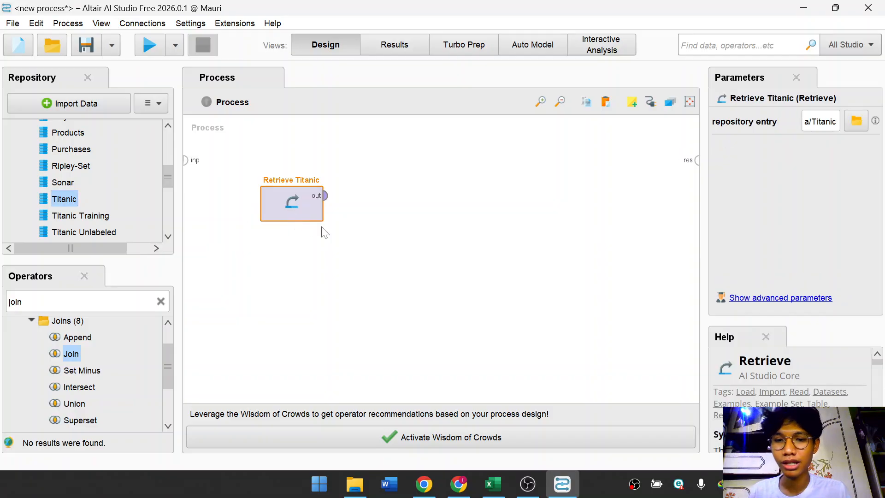
Search the operators for Aggregate and place an Aggregate operator beside Retrieve Titanic.
{"action": "left_click", "coordinate": [336, 241]}
{"action": "left_click", "coordinate": [315, 236]}
{"action": "left_click", "coordinate": [486, 224]}
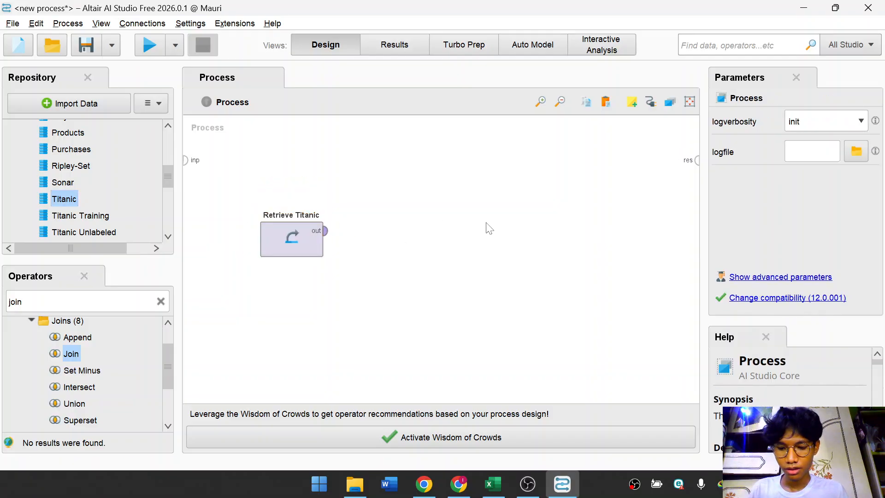
{"action": "left_click", "coordinate": [24, 300]}
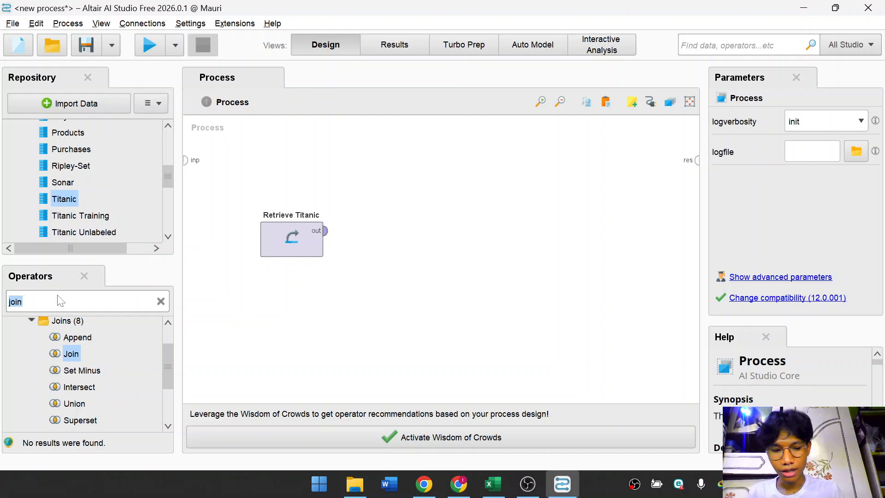
{"action": "key", "text": "BackSpace"}
{"action": "type", "text": "aggre"}
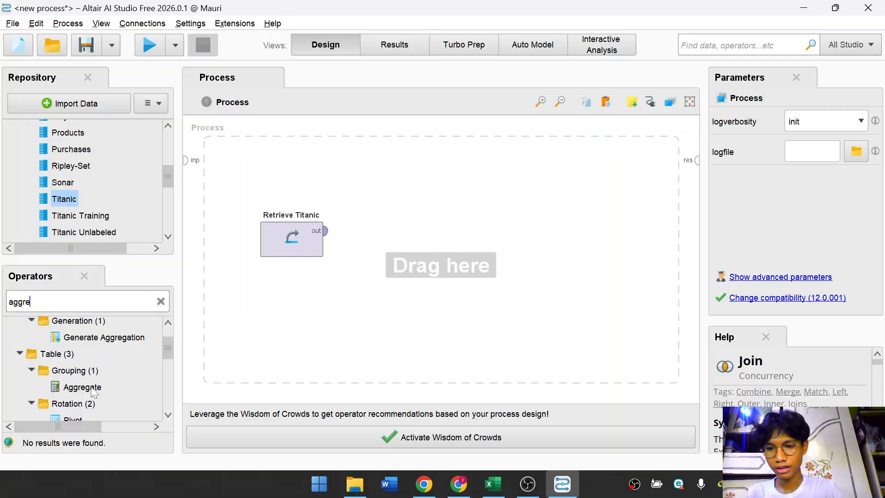
{"action": "left_click_drag", "start_coordinate": [91, 390], "coordinate": [406, 246]}
{"action": "left_click", "coordinate": [403, 239]}
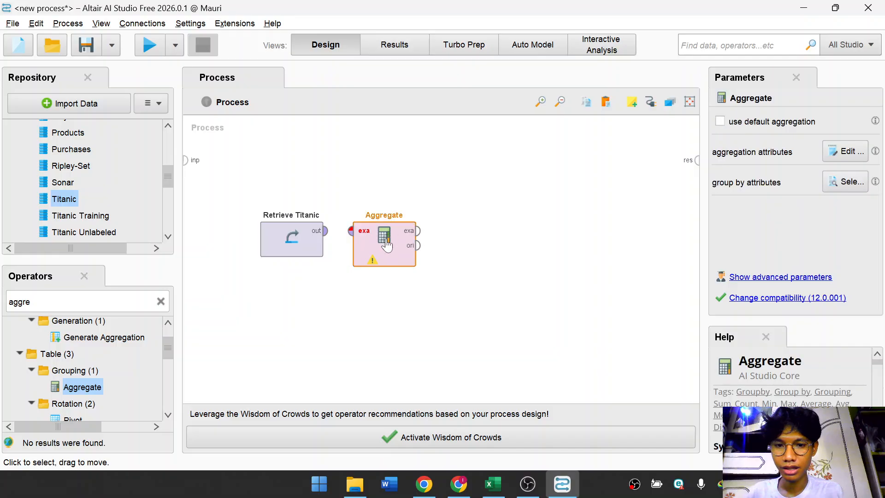
Connect Retrieve Titanic's output to the Aggregate operator's example set input.
{"action": "left_click", "coordinate": [461, 163]}
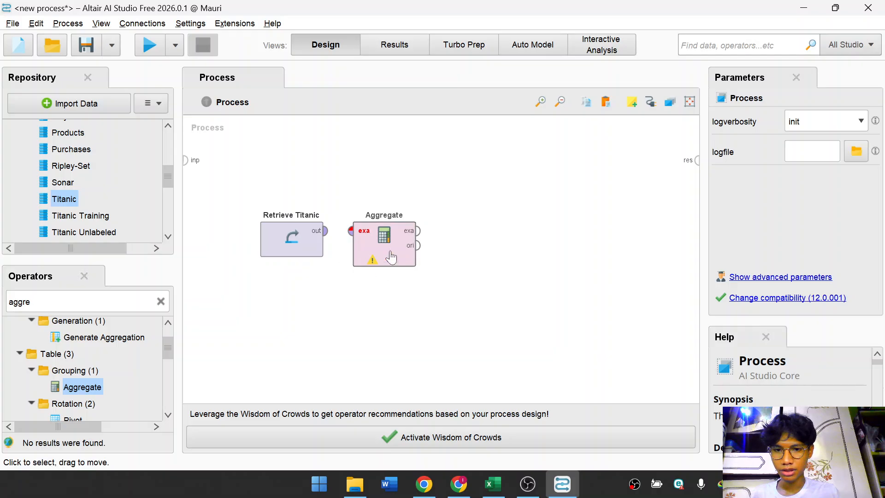
{"action": "left_click", "coordinate": [326, 230]}
{"action": "left_click", "coordinate": [356, 237]}
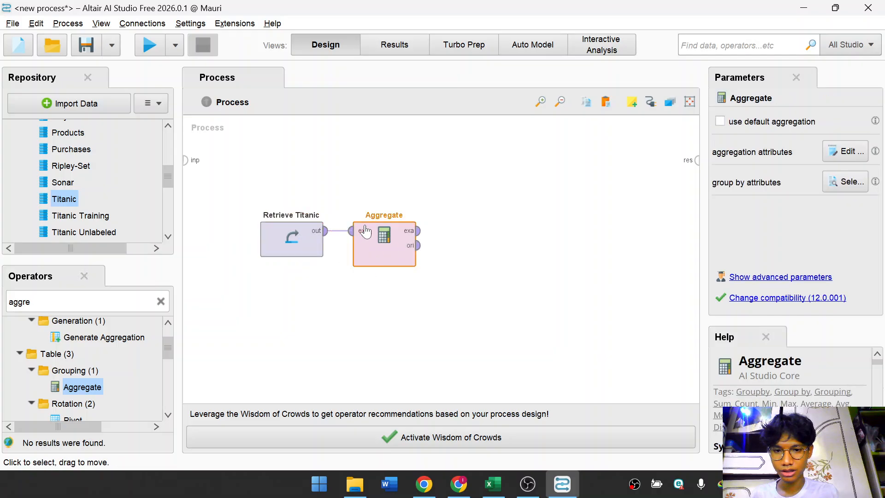
{"action": "right_click", "coordinate": [376, 239]}
{"action": "left_click", "coordinate": [593, 182]}
{"action": "left_click", "coordinate": [396, 253]}
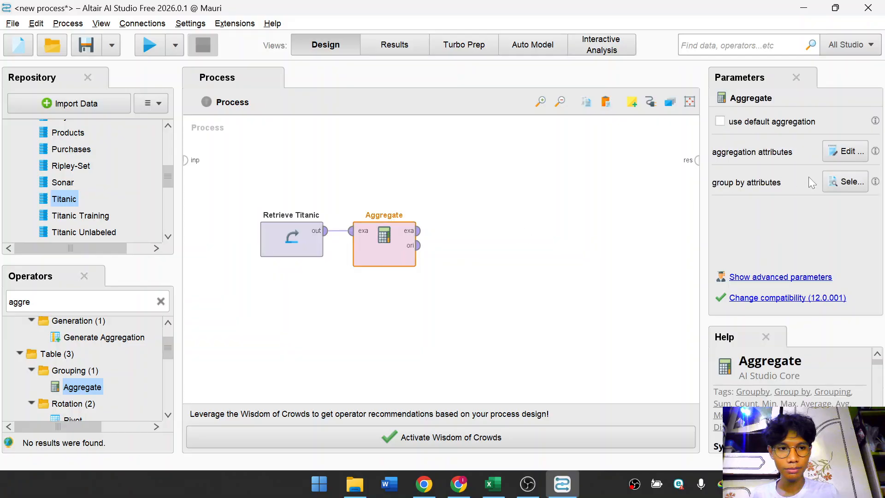
Set the Aggregate operator's group by attributes to Sex.
{"action": "left_click", "coordinate": [826, 187]}
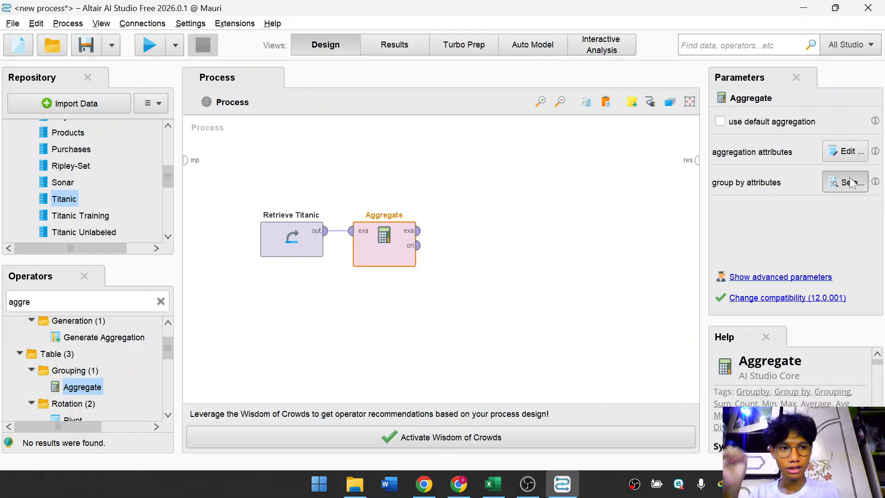
{"action": "left_click", "coordinate": [241, 304]}
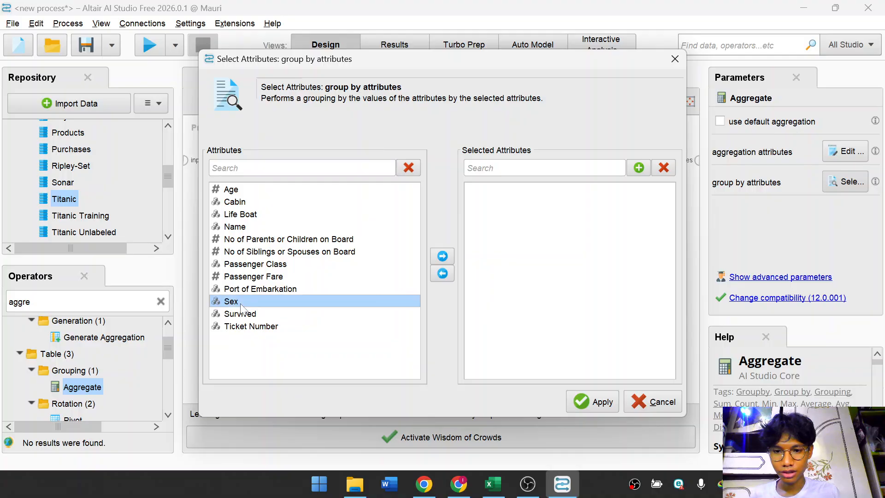
{"action": "double_click", "coordinate": [240, 304]}
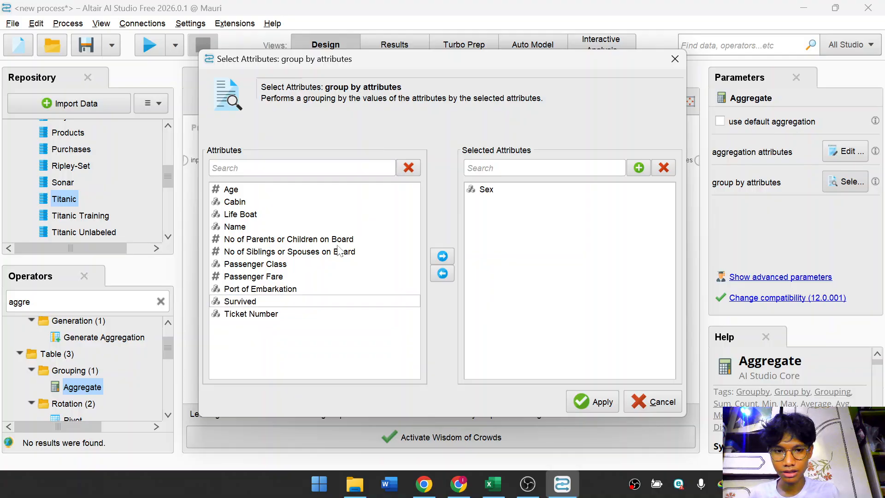
{"action": "left_click", "coordinate": [510, 191]}
{"action": "left_click", "coordinate": [587, 402]}
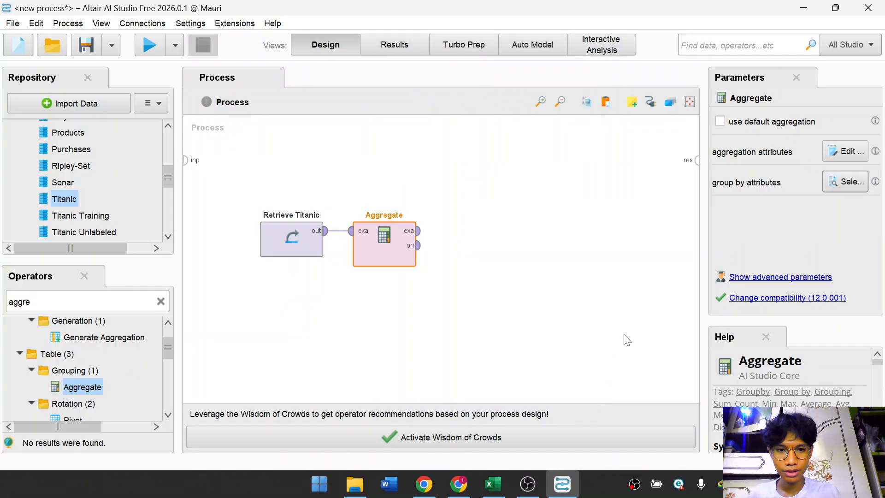
{"action": "left_click", "coordinate": [837, 185]}
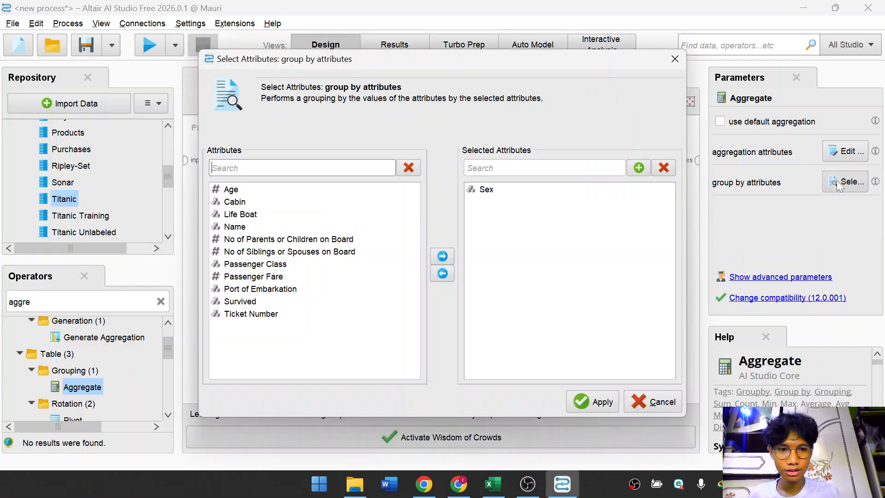
{"action": "left_click", "coordinate": [595, 402]}
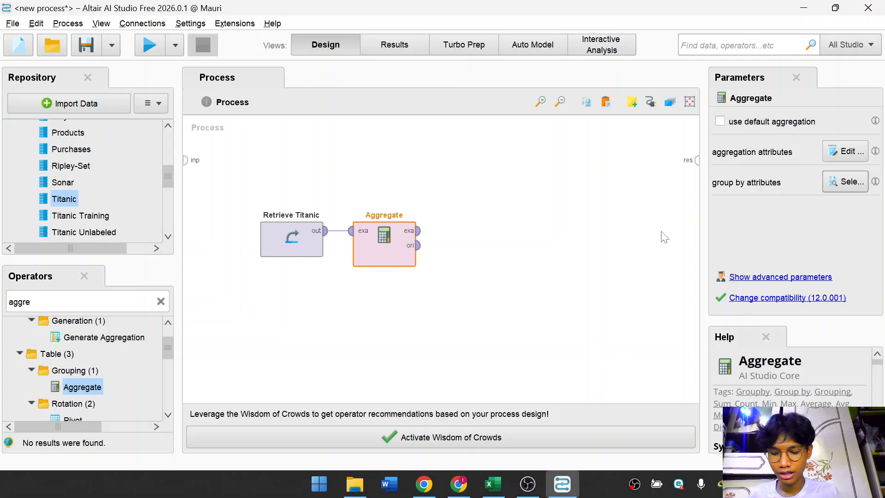
Add an aggregation attribute entry computing the average of Age and apply it.
{"action": "left_click", "coordinate": [844, 156]}
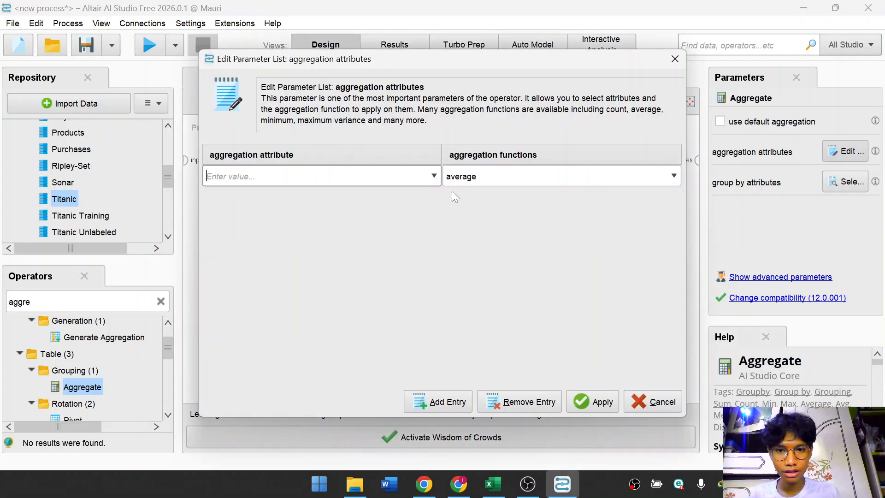
{"action": "left_click", "coordinate": [433, 176]}
{"action": "scroll", "coordinate": [382, 229], "scroll_direction": "down", "scroll_amount": 2}
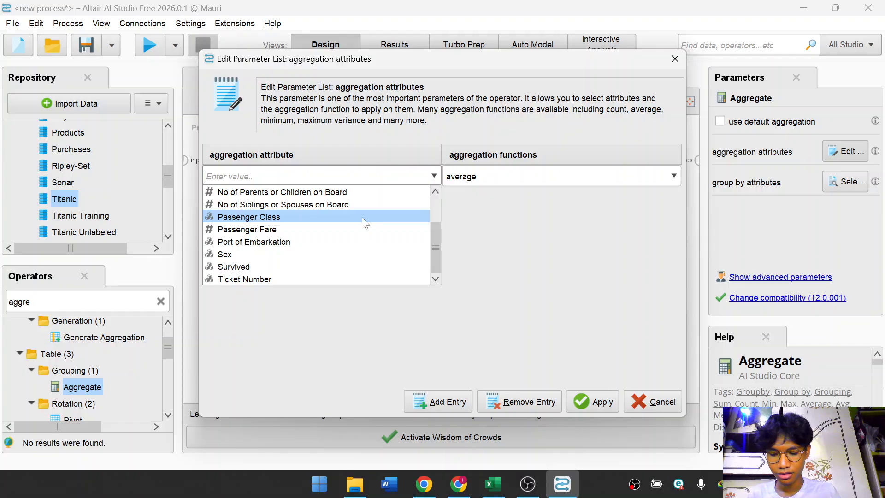
{"action": "scroll", "coordinate": [330, 221], "scroll_direction": "up", "scroll_amount": 2}
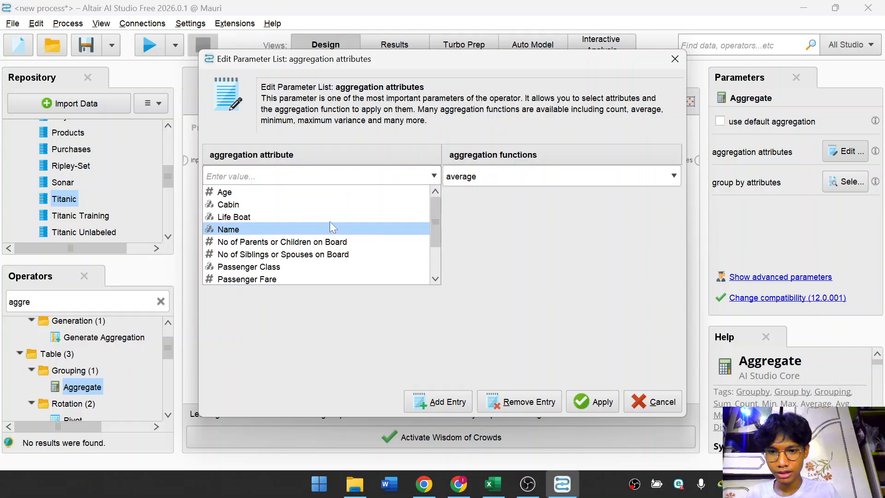
{"action": "left_click", "coordinate": [305, 191]}
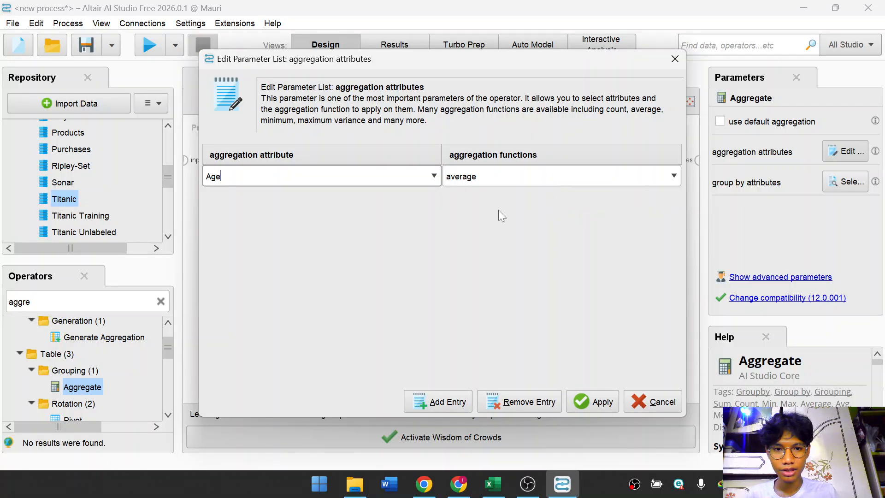
{"action": "left_click", "coordinate": [509, 180]}
{"action": "key", "text": "ctrl+a"}
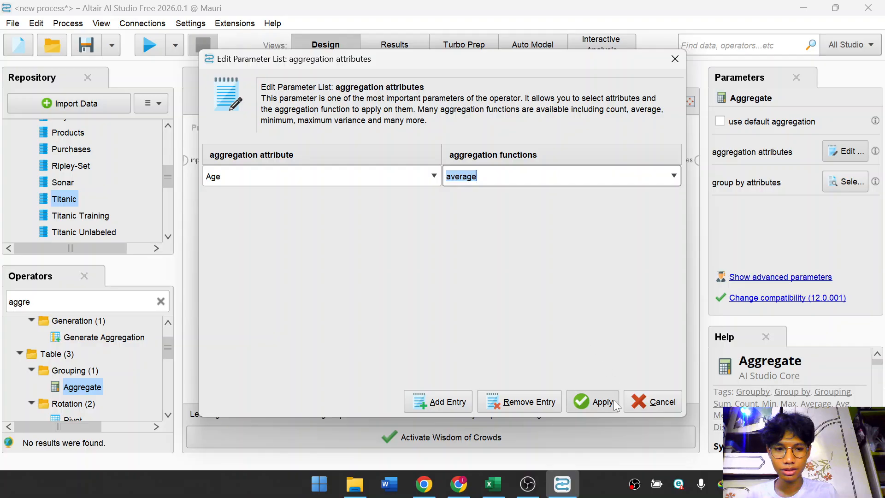
{"action": "left_click", "coordinate": [592, 401]}
Connect Aggregate's example set output to the process result port, run the process, and return to design view.
{"action": "left_click", "coordinate": [529, 279]}
{"action": "left_click", "coordinate": [425, 234]}
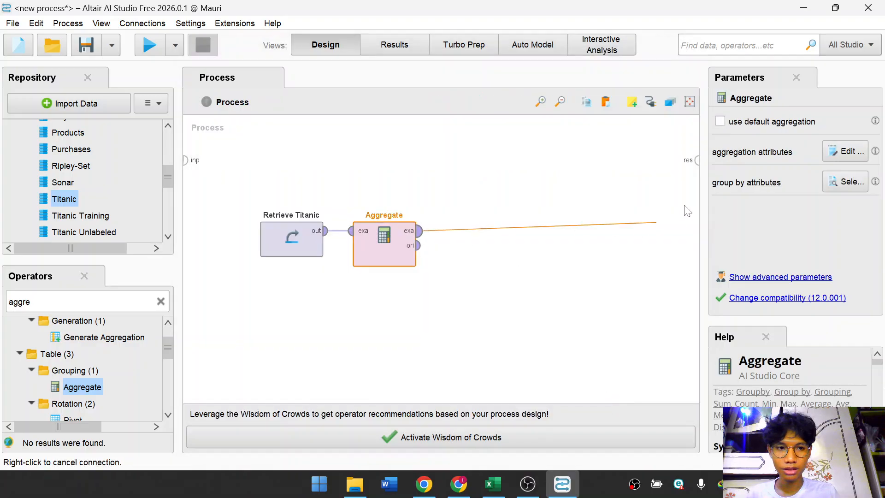
{"action": "left_click", "coordinate": [695, 160]}
{"action": "left_click", "coordinate": [666, 247]}
{"action": "left_click", "coordinate": [384, 252]}
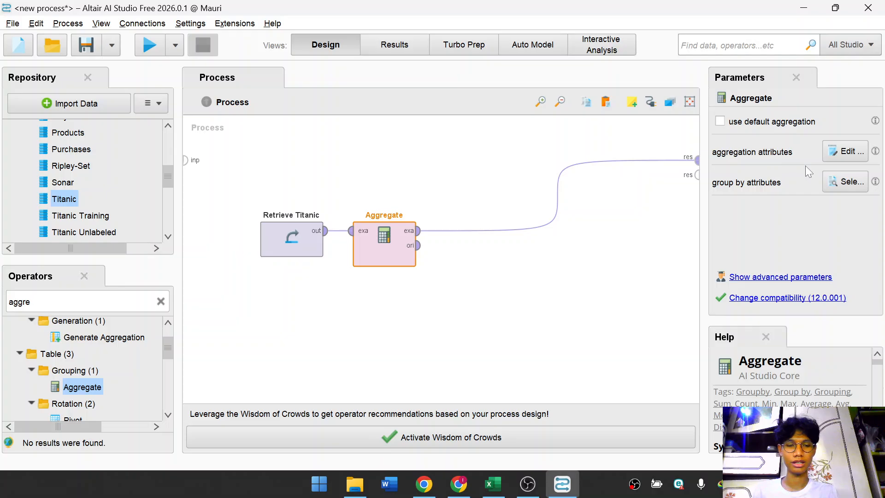
{"action": "left_click", "coordinate": [539, 259]}
{"action": "left_click", "coordinate": [144, 48]}
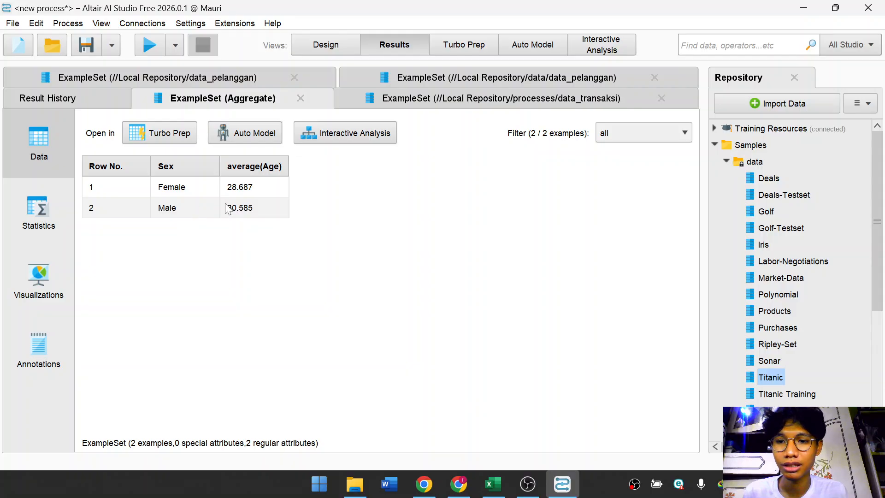
{"action": "left_click", "coordinate": [342, 50]}
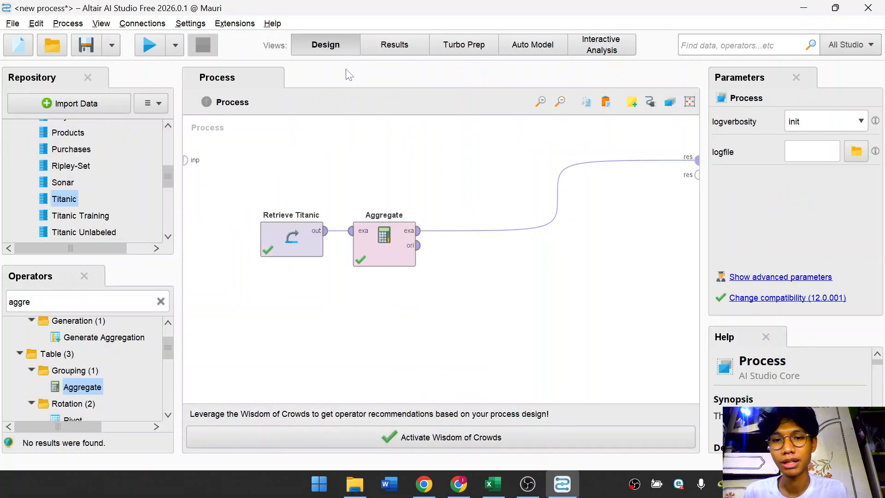
Review the Aggregate operator's group by and aggregation attribute settings, then switch to the results view.
{"action": "left_click", "coordinate": [386, 256]}
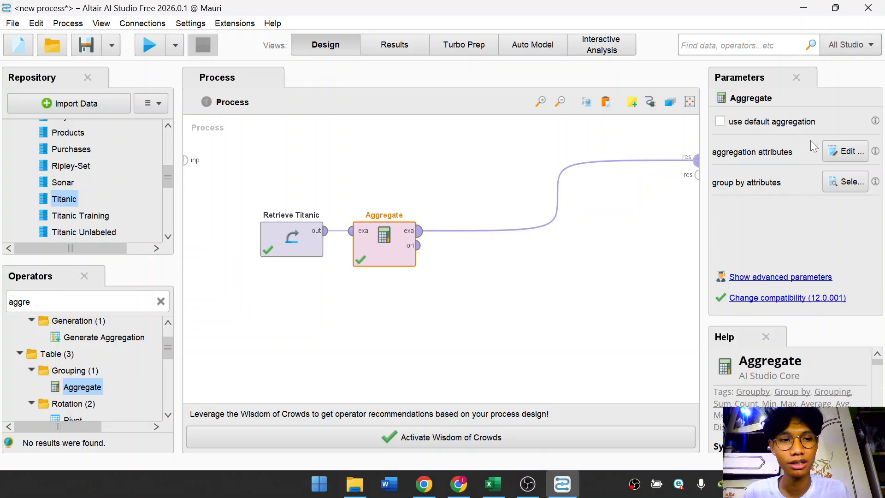
{"action": "left_click", "coordinate": [835, 182]}
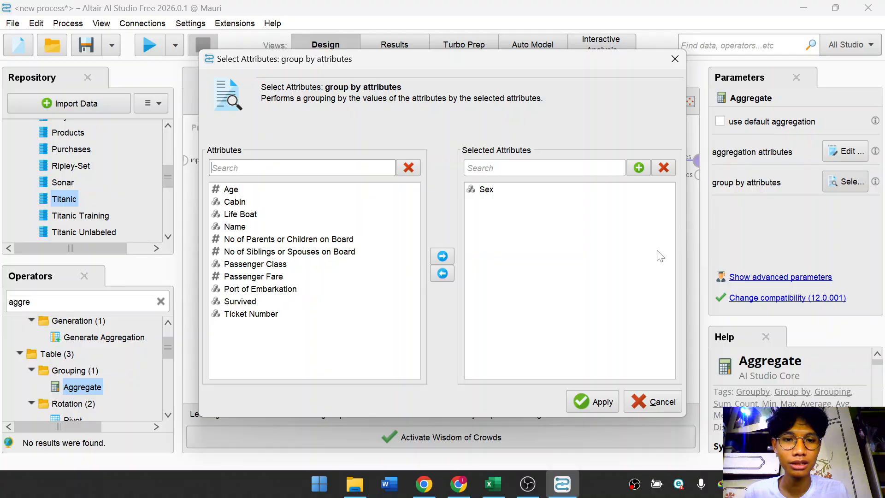
{"action": "left_click", "coordinate": [490, 191]}
{"action": "left_click", "coordinate": [666, 400]}
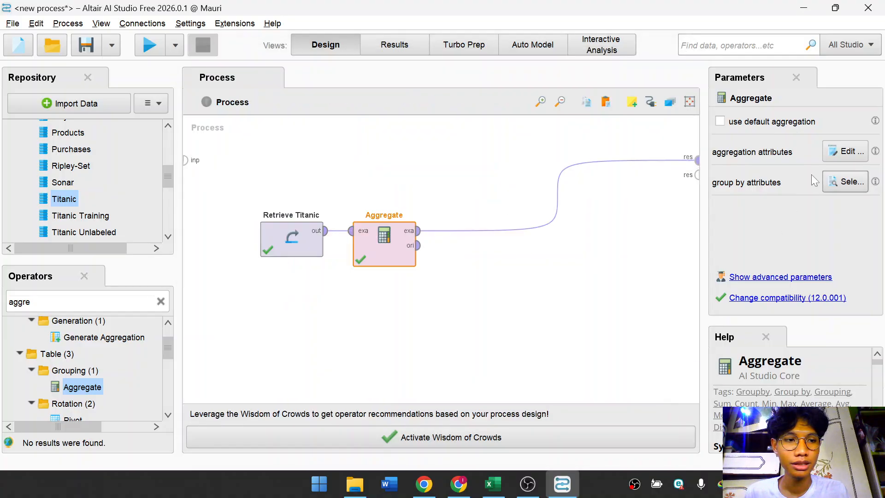
{"action": "left_click", "coordinate": [841, 156]}
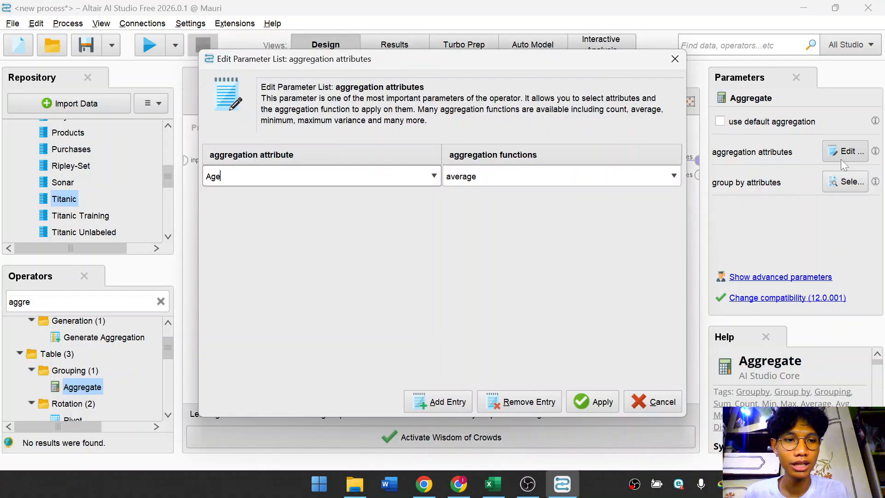
{"action": "left_click", "coordinate": [436, 175]}
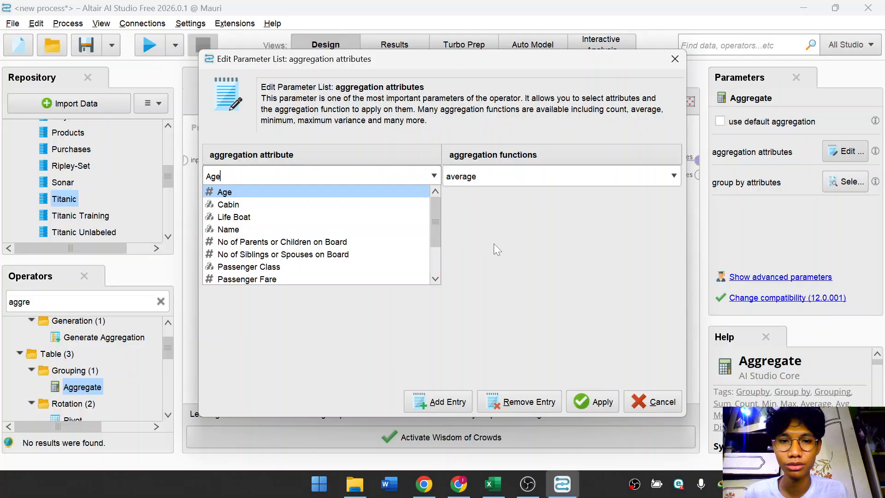
{"action": "left_click", "coordinate": [493, 243]}
{"action": "left_click", "coordinate": [487, 180]}
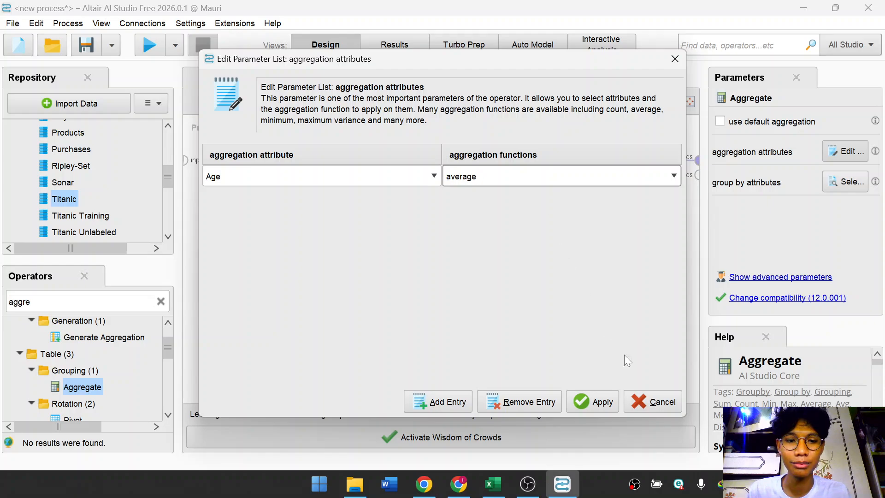
{"action": "left_click", "coordinate": [654, 400]}
{"action": "left_click", "coordinate": [403, 52]}
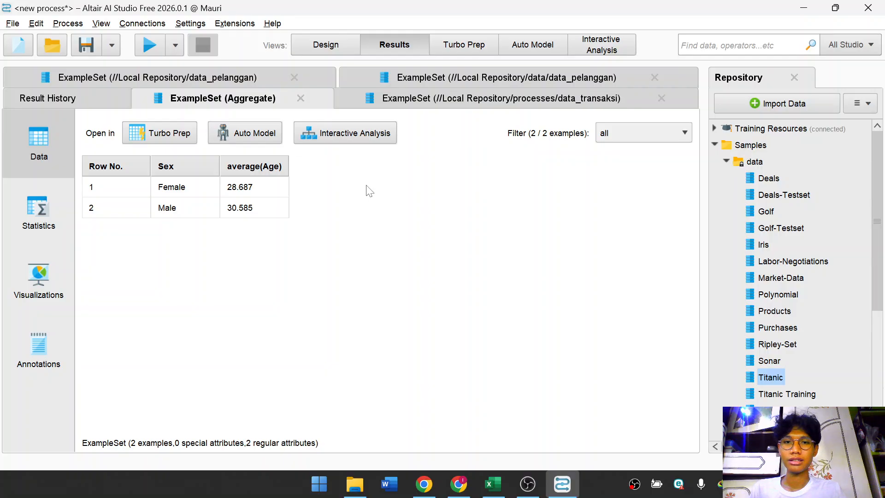
Return to design view and inspect the Retrieve Titanic and Aggregate operators' parameters and the process settings.
{"action": "left_click", "coordinate": [350, 46]}
{"action": "left_click", "coordinate": [279, 230]}
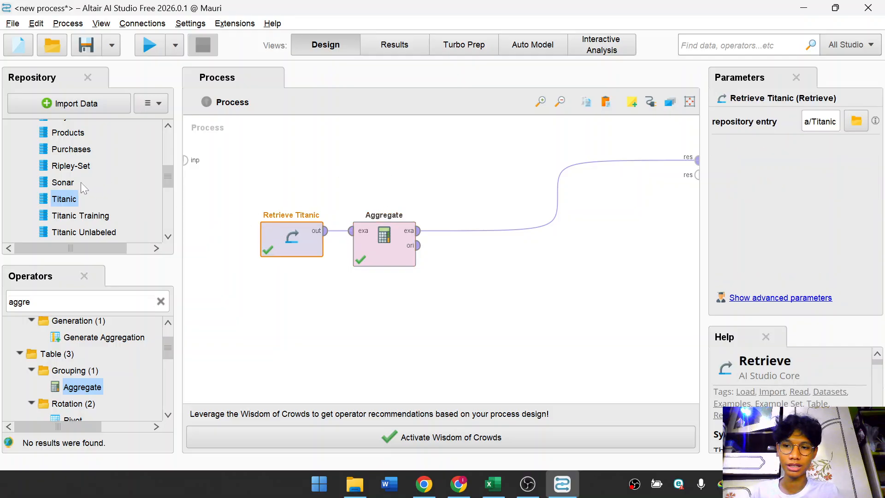
{"action": "left_click", "coordinate": [373, 251]}
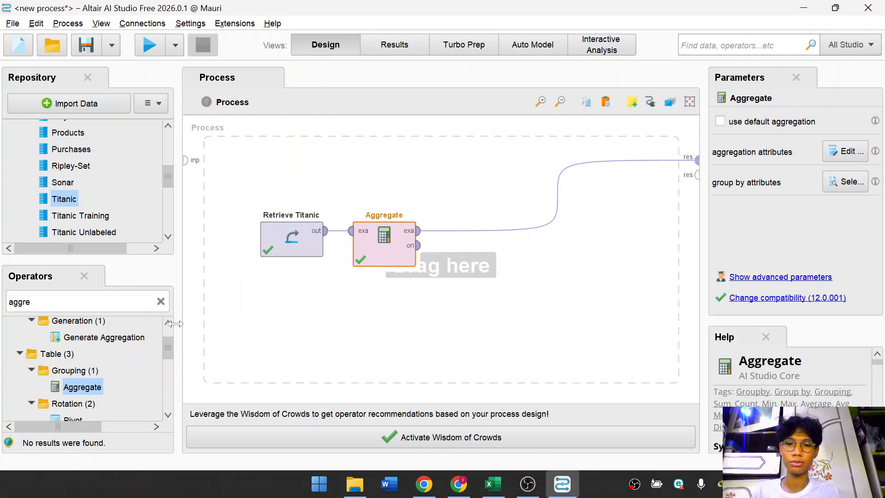
{"action": "left_click", "coordinate": [498, 279]}
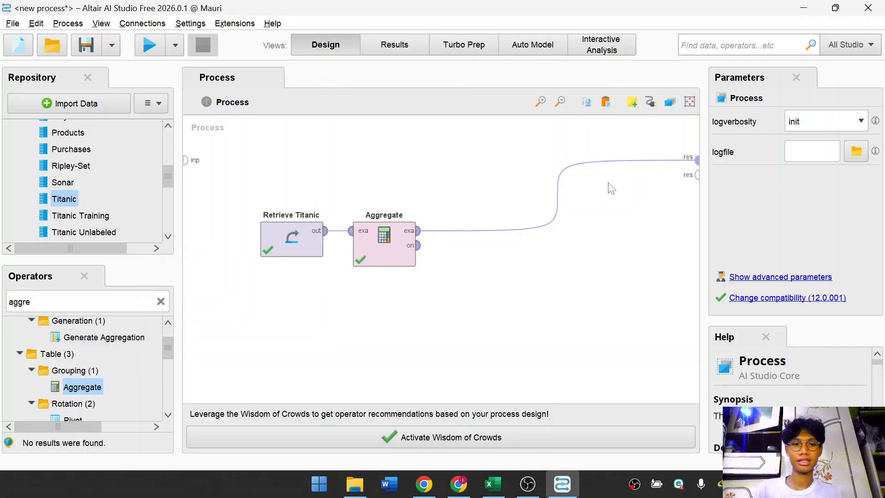
{"action": "left_click", "coordinate": [394, 44]}
{"action": "left_click", "coordinate": [320, 44]}
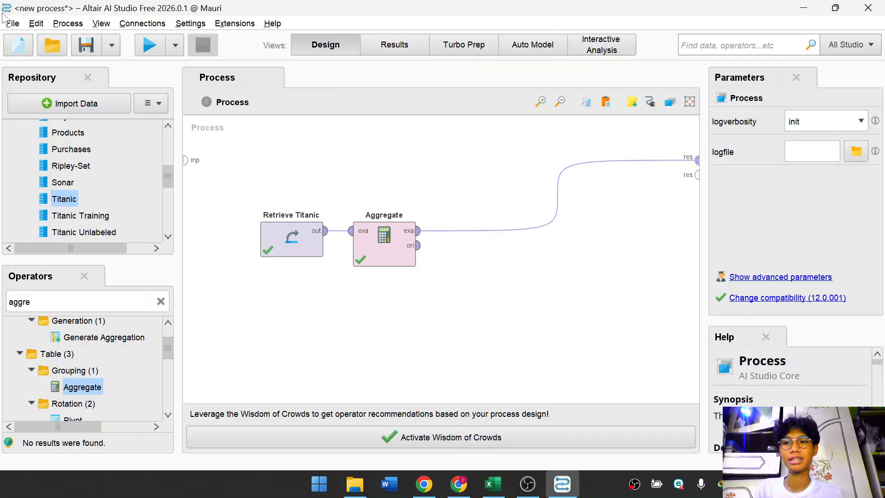
{"action": "left_click", "coordinate": [13, 23]}
{"action": "left_click", "coordinate": [31, 27]}
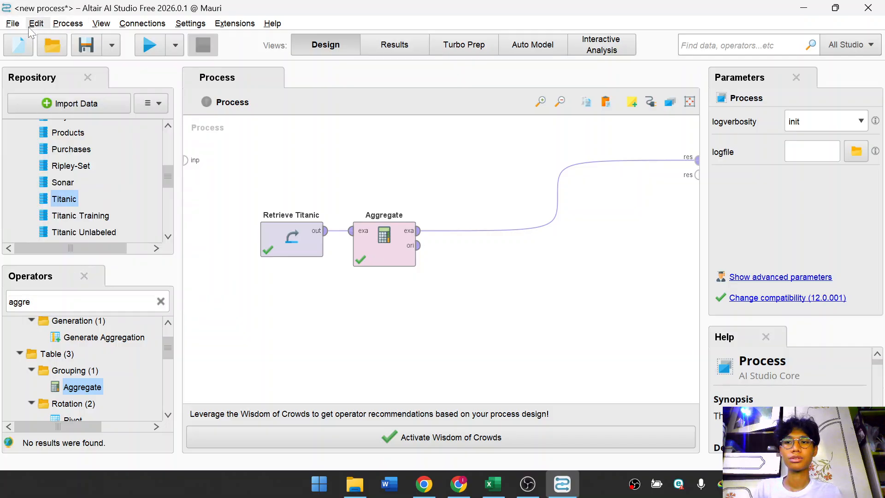
{"action": "left_click", "coordinate": [17, 28]}
{"action": "left_click", "coordinate": [16, 27]}
{"action": "left_click", "coordinate": [37, 25]}
{"action": "left_click", "coordinate": [325, 193]}
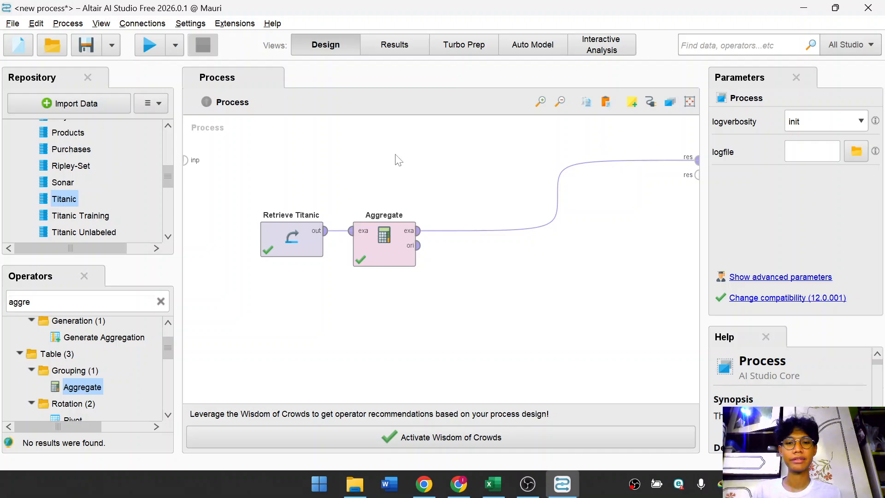
{"action": "left_click", "coordinate": [234, 23]}
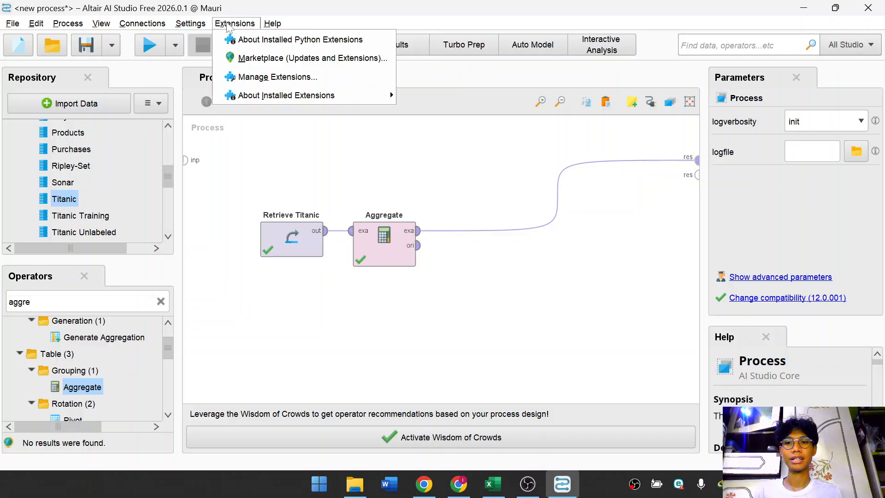
{"action": "left_click", "coordinate": [203, 25]}
{"action": "left_click", "coordinate": [161, 21]}
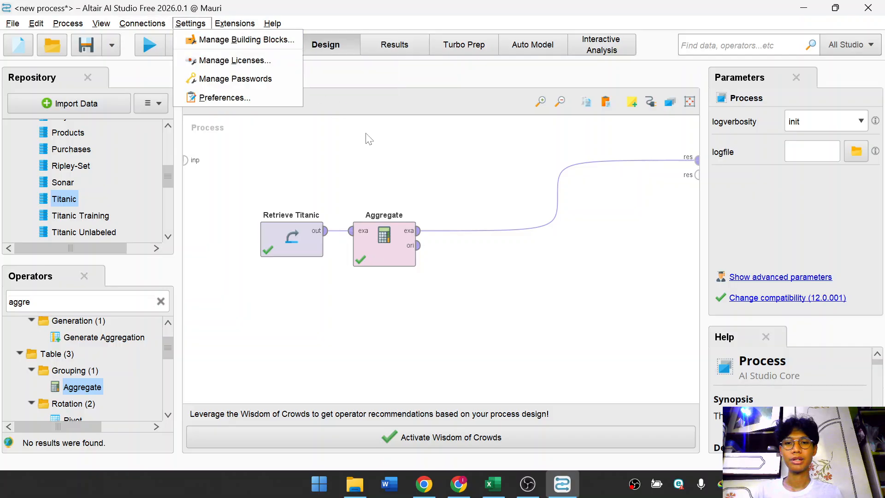
{"action": "left_click", "coordinate": [374, 159]}
{"action": "left_click", "coordinate": [234, 23]}
{"action": "left_click", "coordinate": [234, 23]}
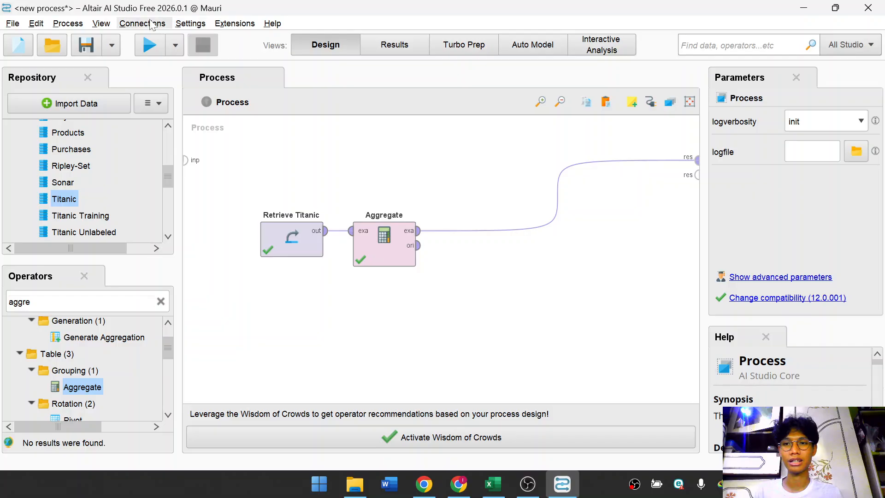
{"action": "left_click", "coordinate": [102, 24]}
{"action": "left_click", "coordinate": [105, 24]}
{"action": "left_click", "coordinate": [68, 23]}
{"action": "left_click", "coordinate": [68, 23]}
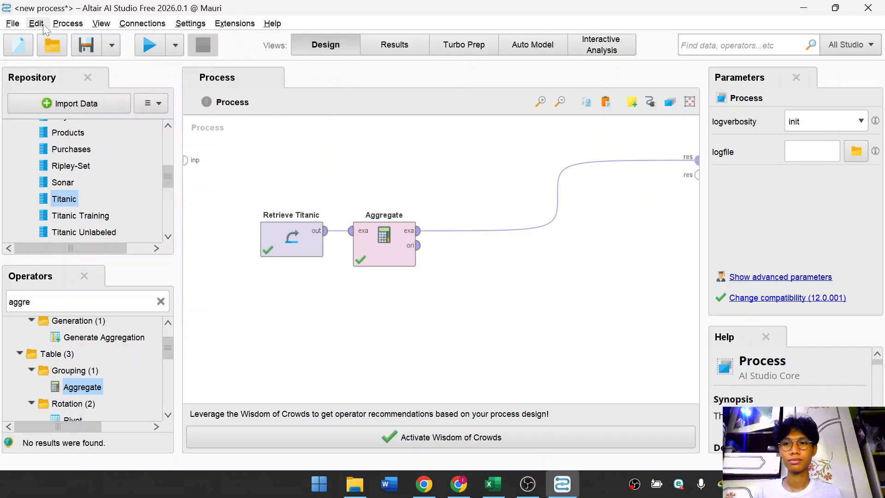
{"action": "left_click", "coordinate": [14, 24]}
{"action": "left_click", "coordinate": [64, 26]}
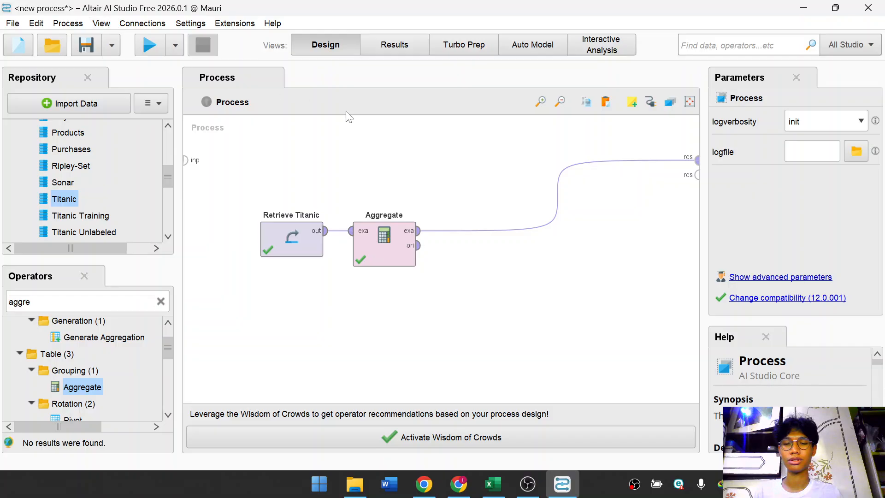